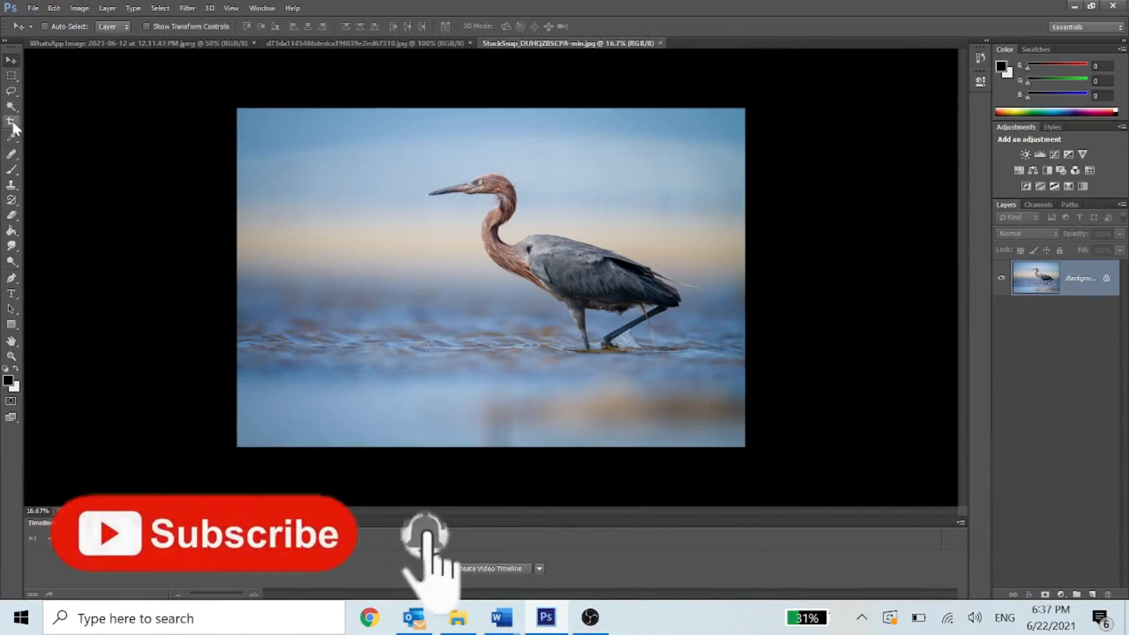
Crop away the empty area behind the photo's left edge so the frame starts close to the bird's beak
left_click(11, 123)
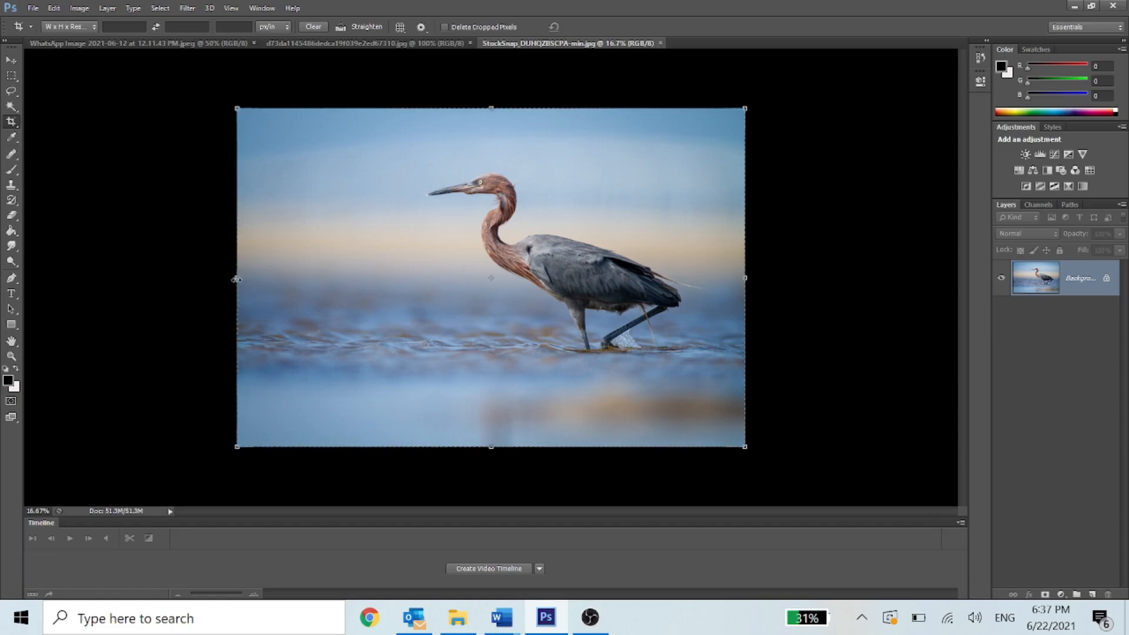
mouse_move(237, 279)
left_mouse_down()
mouse_move(360, 290)
mouse_move(275, 280)
mouse_move(428, 280)
mouse_move(421, 266)
left_mouse_up()
key("Return")
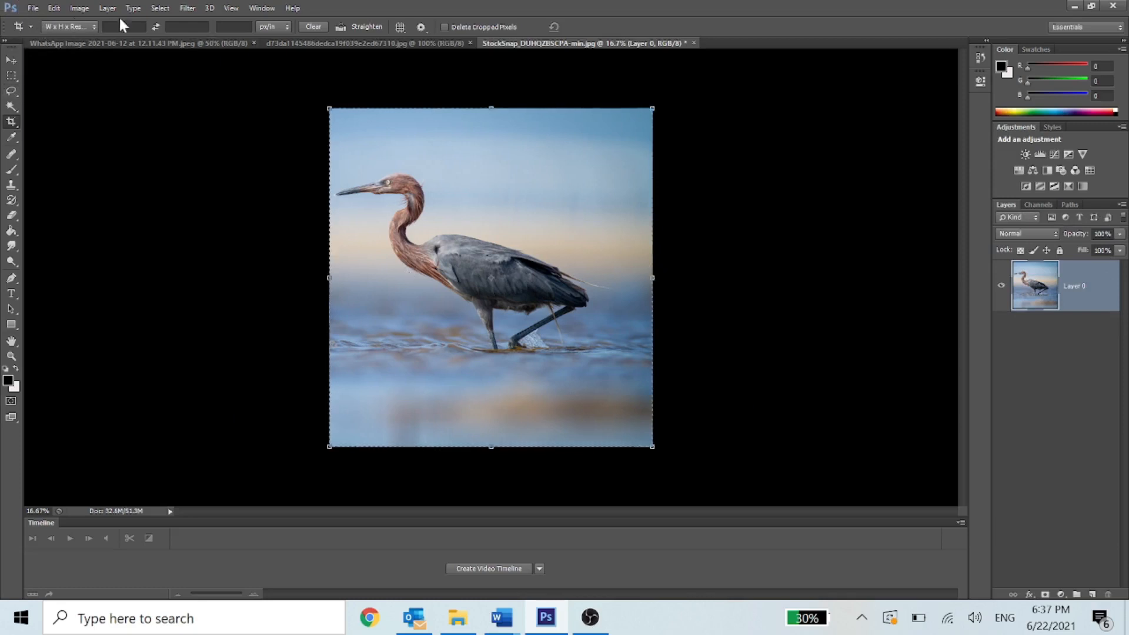
Try the 1 : 1 (Square) and 5 : 7 crop ratio presets on the photo
left_click(70, 27)
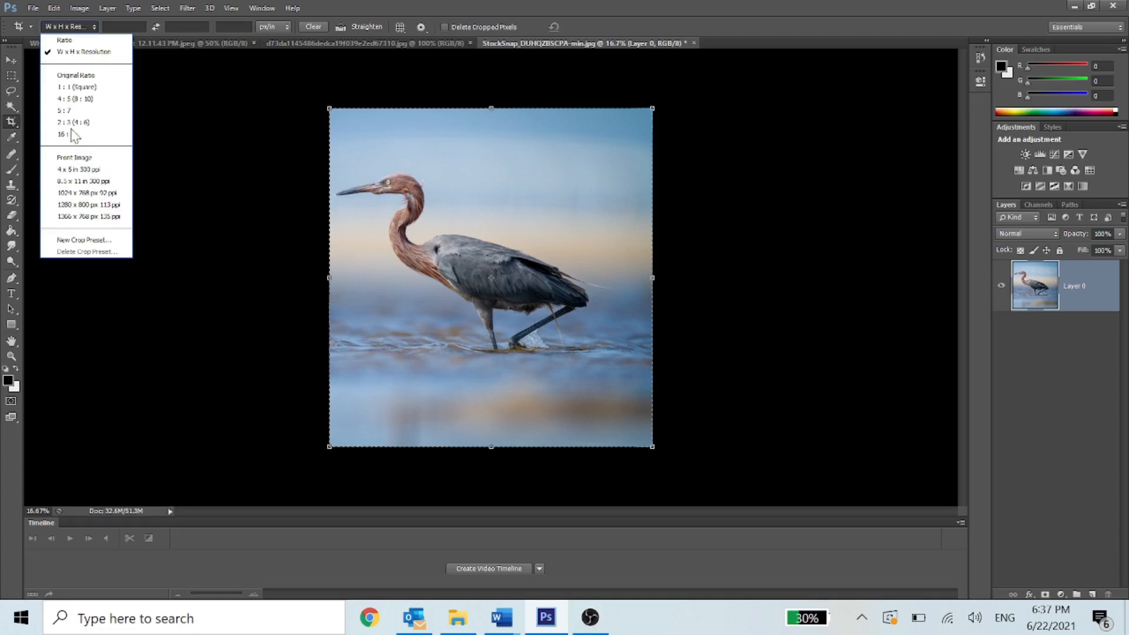
left_click(76, 87)
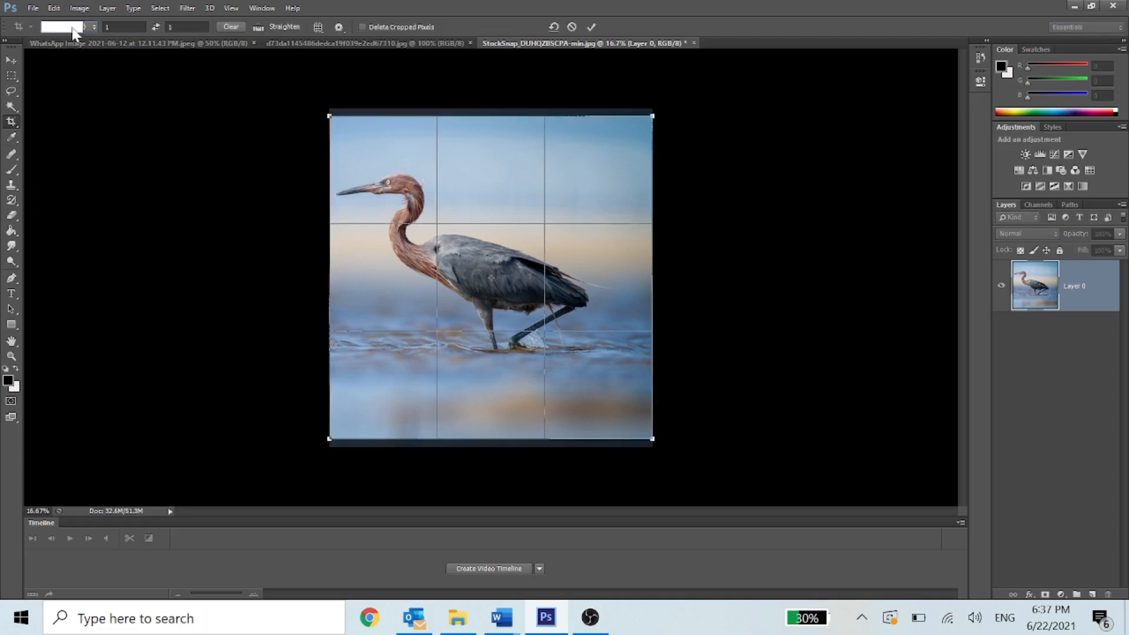
left_click(72, 27)
left_click(79, 108)
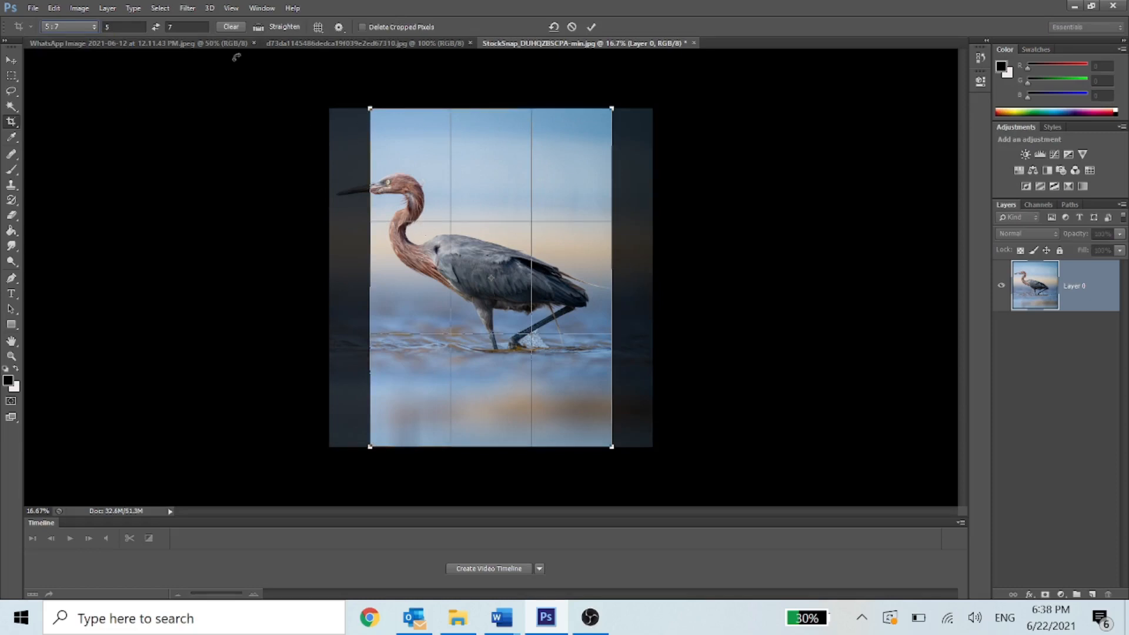
Switch the crop preset to W x H x Resolution and widen the crop frame on both sides of the bird
left_click(70, 27)
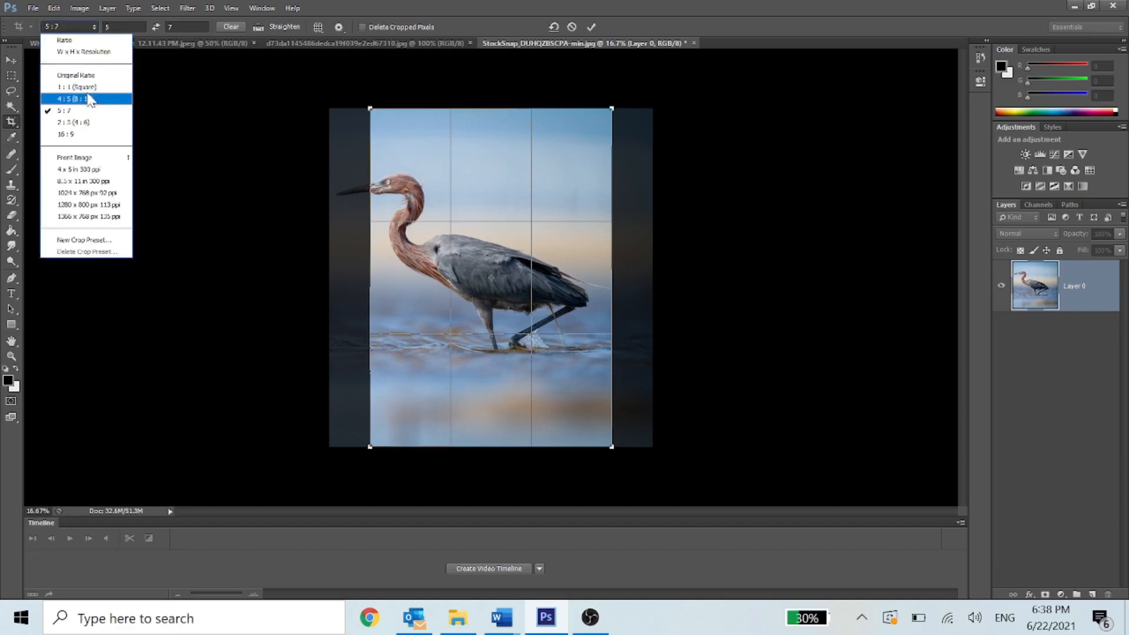
left_click(89, 52)
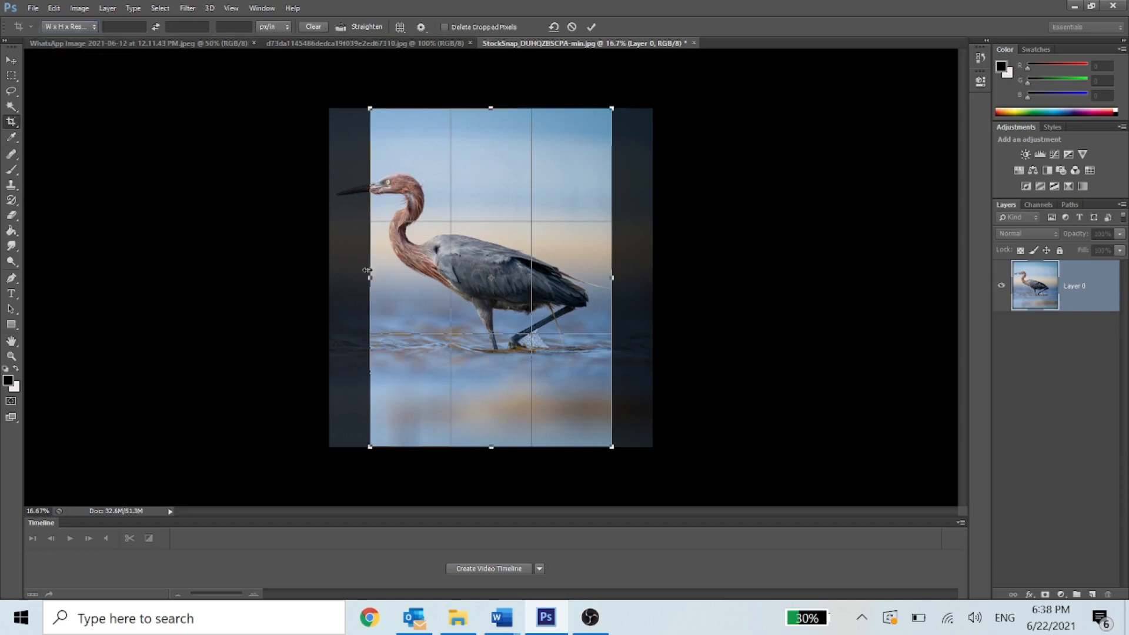
left_click_drag(365, 271, 335, 271)
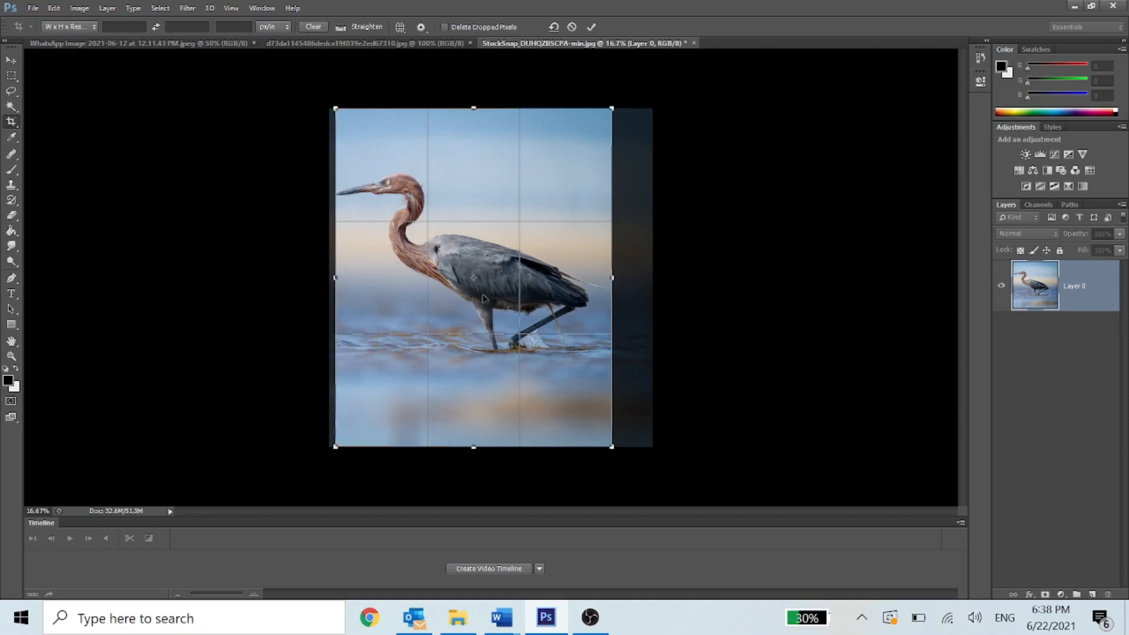
left_click_drag(608, 278, 649, 278)
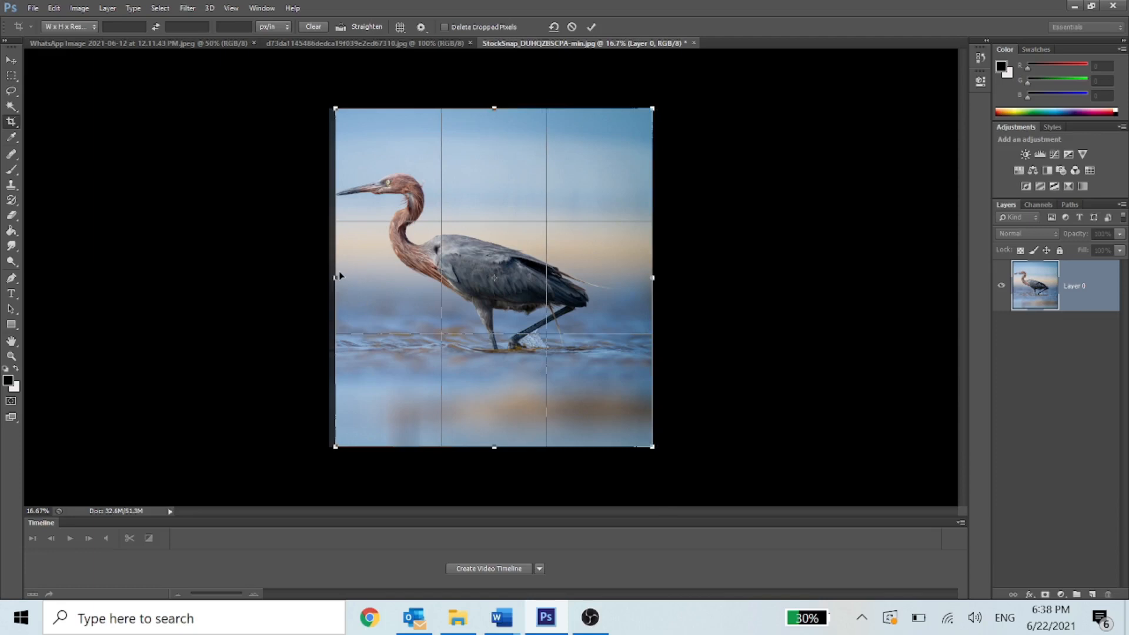
Extend the crop frame leftward over the hidden area, undo the frame's shift, and apply the crop
left_click_drag(335, 278, 218, 276)
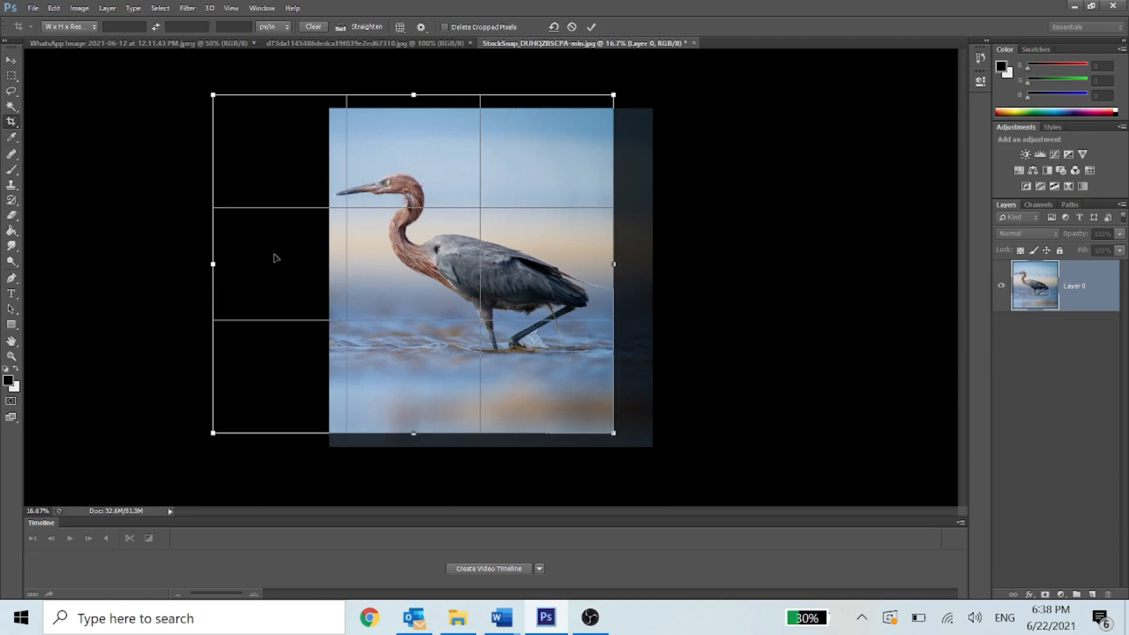
key("ctrl+z")
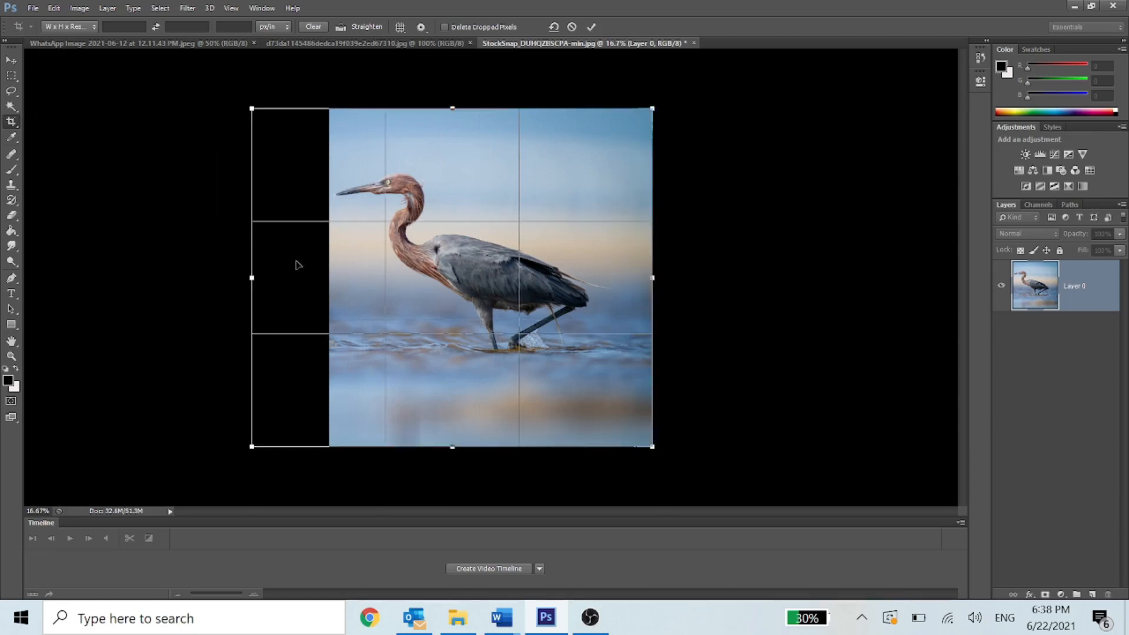
left_click(11, 60)
left_click(509, 235)
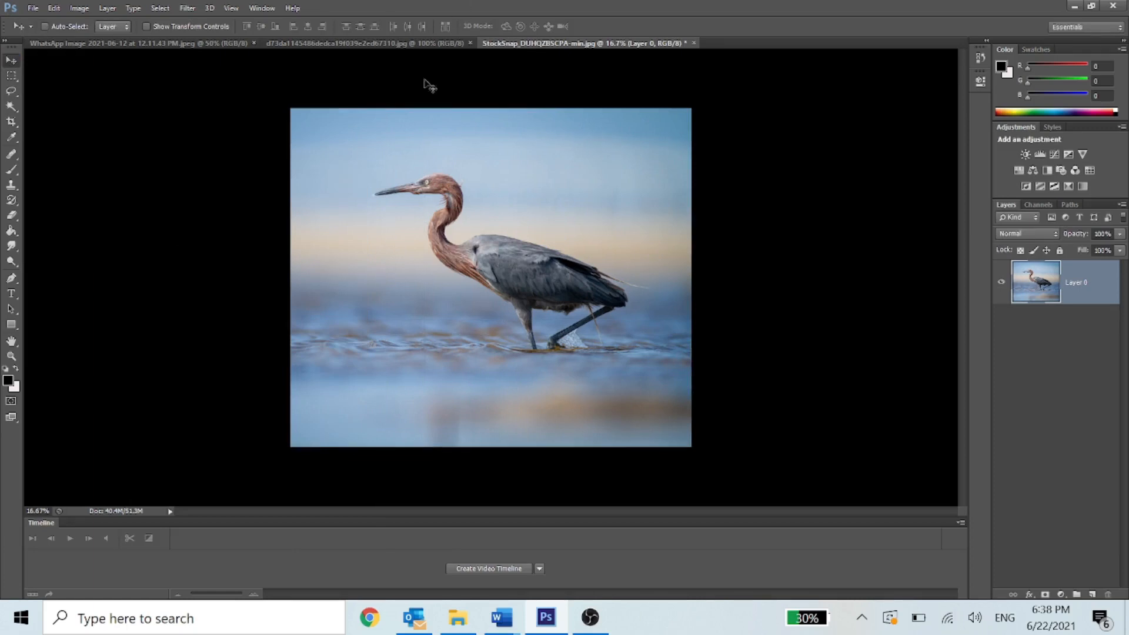
Crop the photo's left side again with Delete Cropped Pixels enabled
left_click(10, 122)
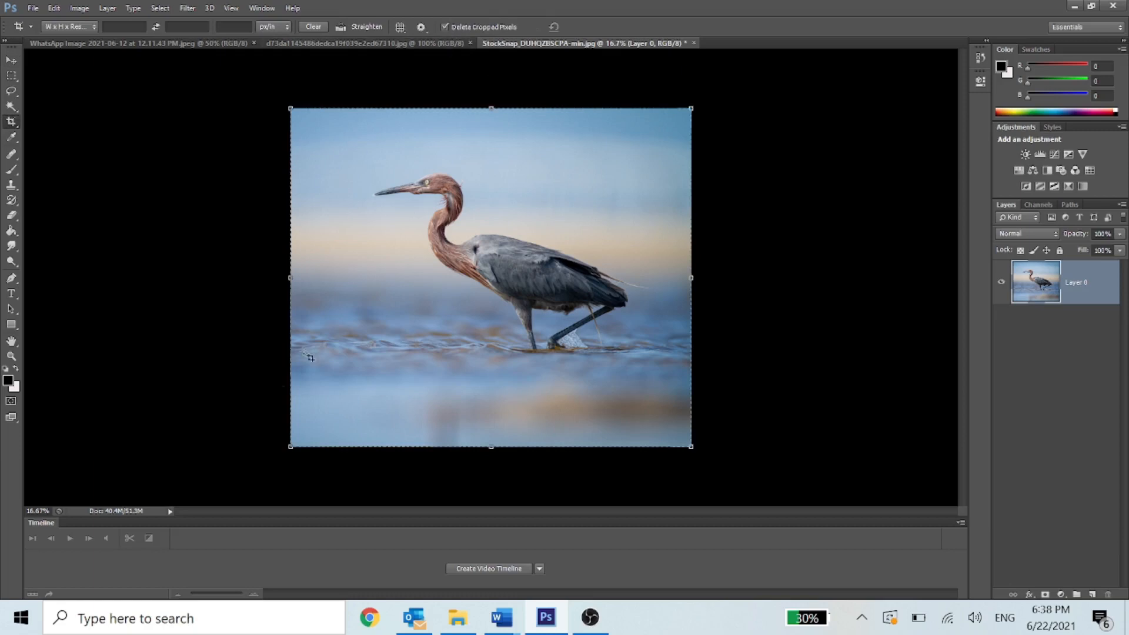
left_click_drag(290, 277, 359, 286)
key("Return")
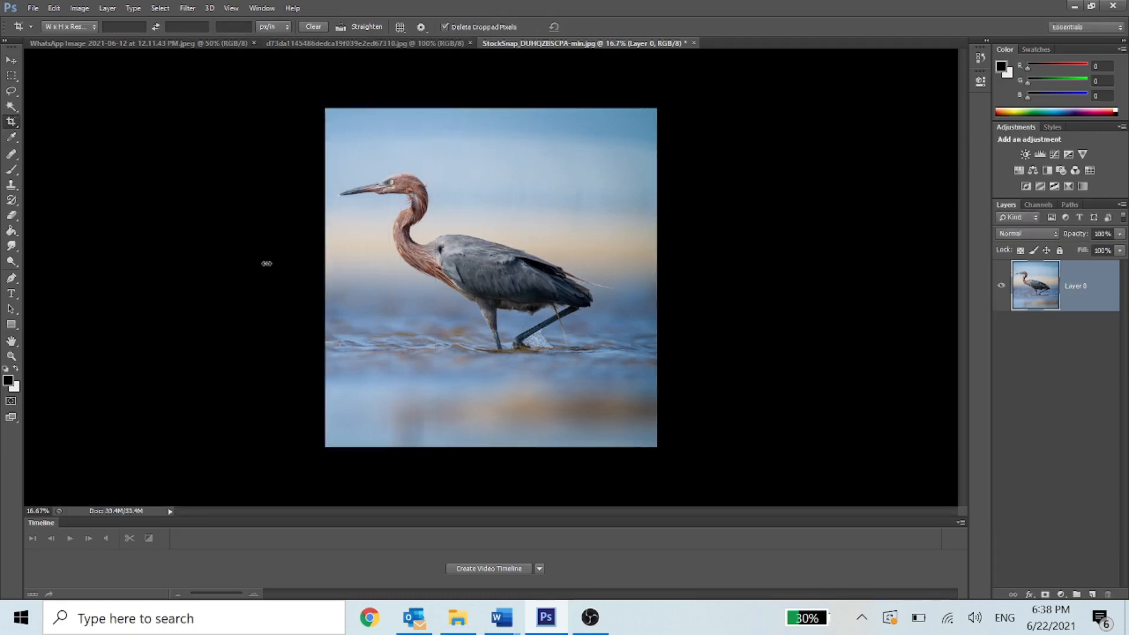
Extend the canvas beyond the photo's left edge and its top edge with the Crop tool, applying each crop
left_click_drag(325, 278, 283, 281)
key("Return")
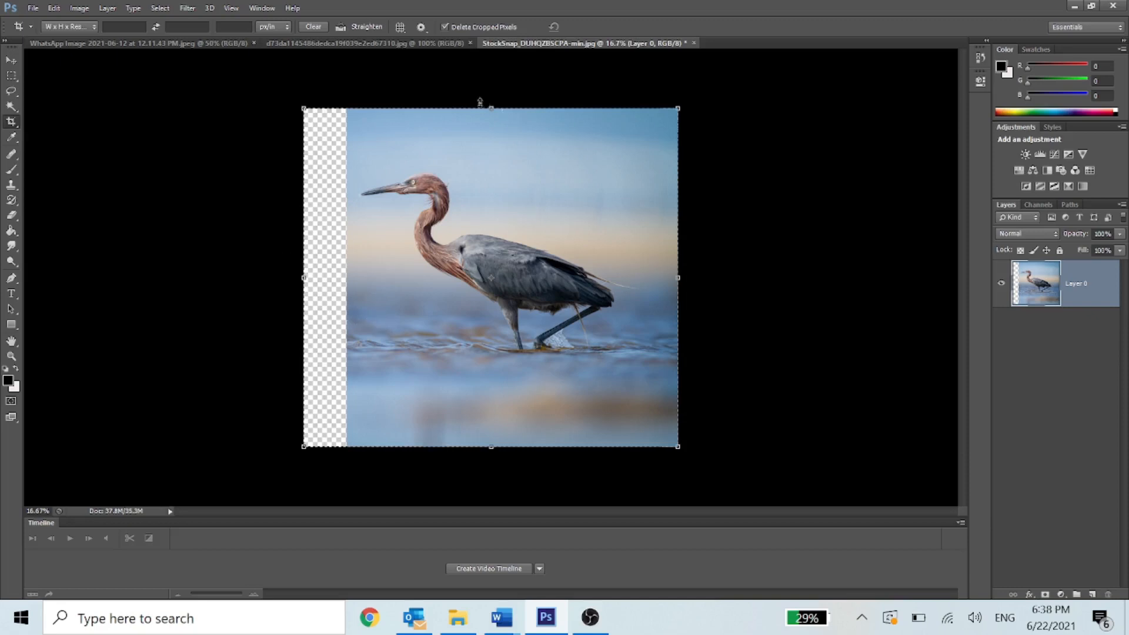
left_click_drag(490, 109, 491, 69)
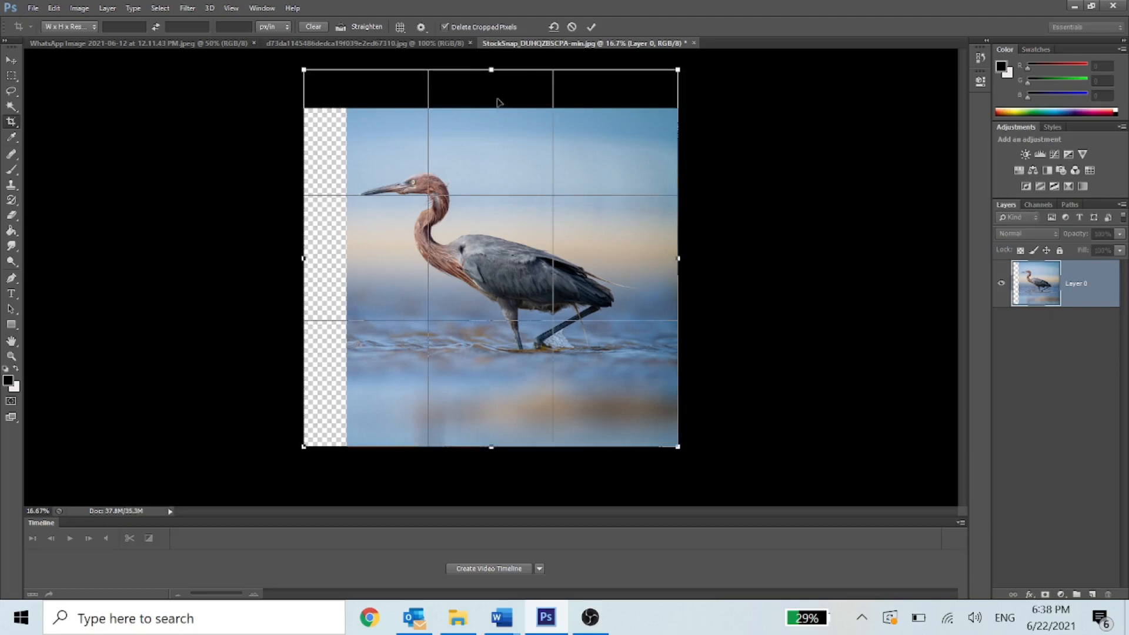
key("Return")
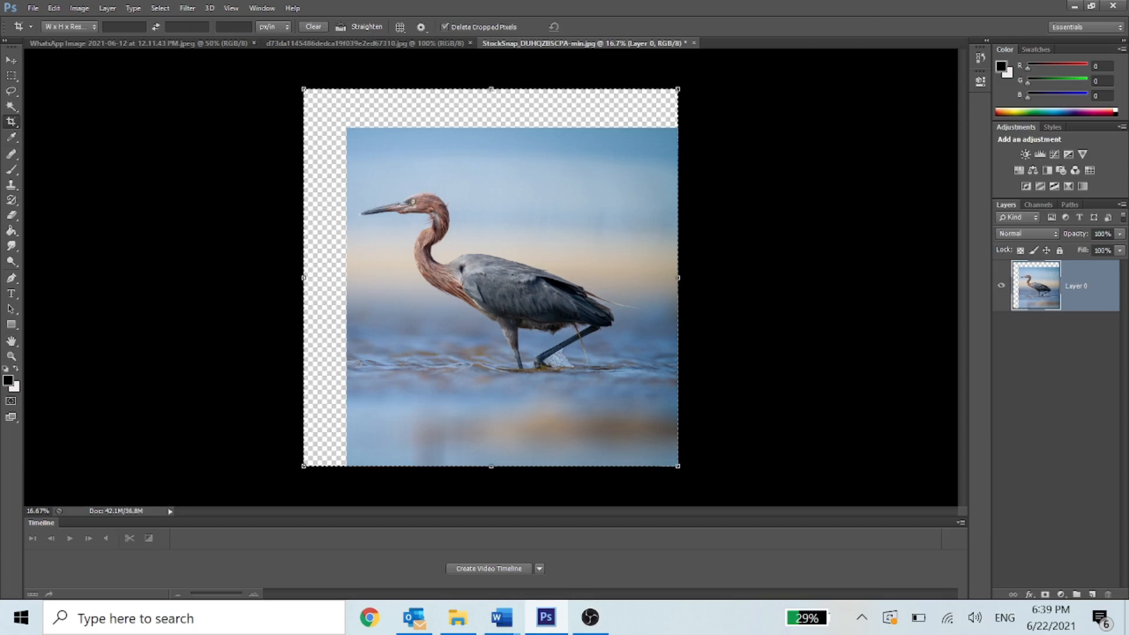
Undo all the crops back to the original full-width photo
key("ctrl+alt+z")
key("ctrl+alt+z")
key("ctrl+alt+z")
key("ctrl+alt+z")
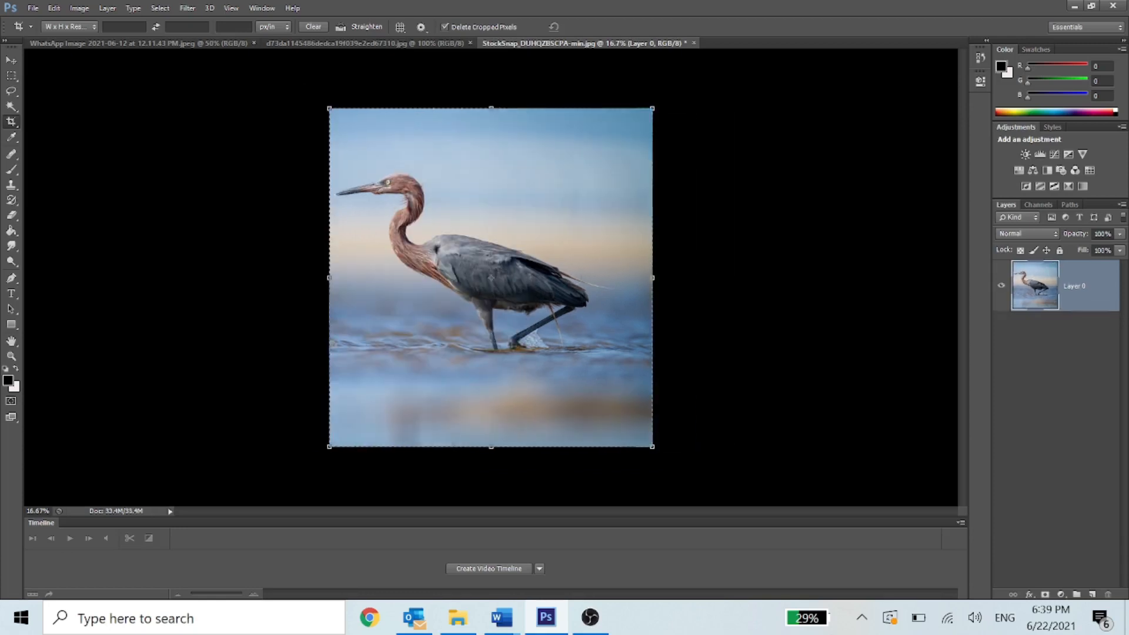
key("ctrl+alt+z")
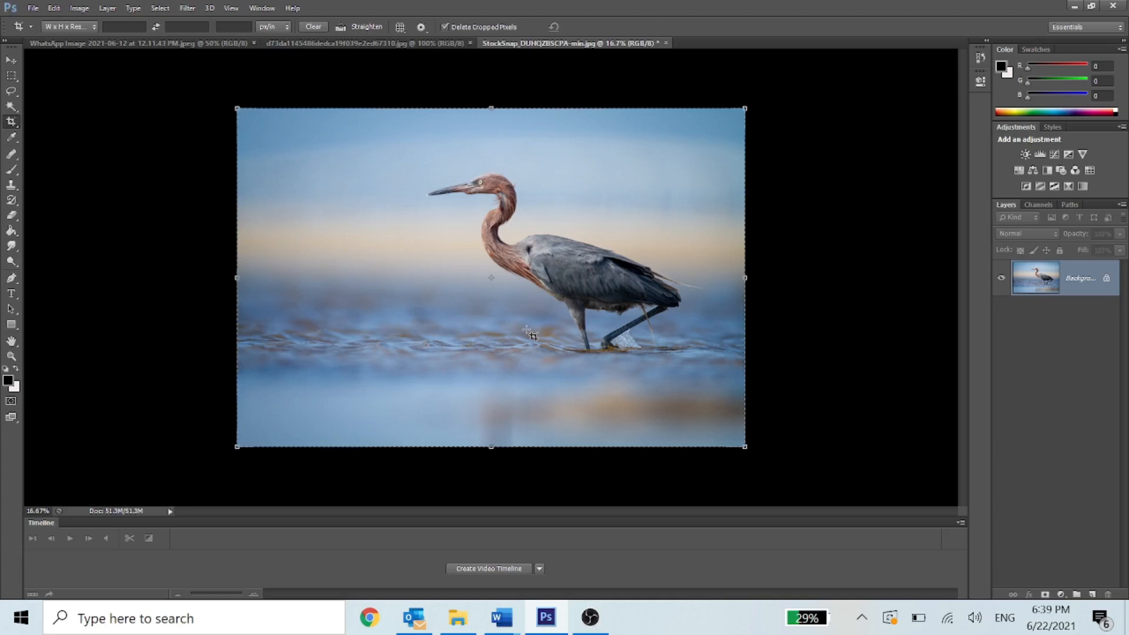
Expand the crop frame slightly beyond all four sides of the photo and apply it to add an even border
left_click(490, 105)
left_click_drag(491, 105, 491, 97)
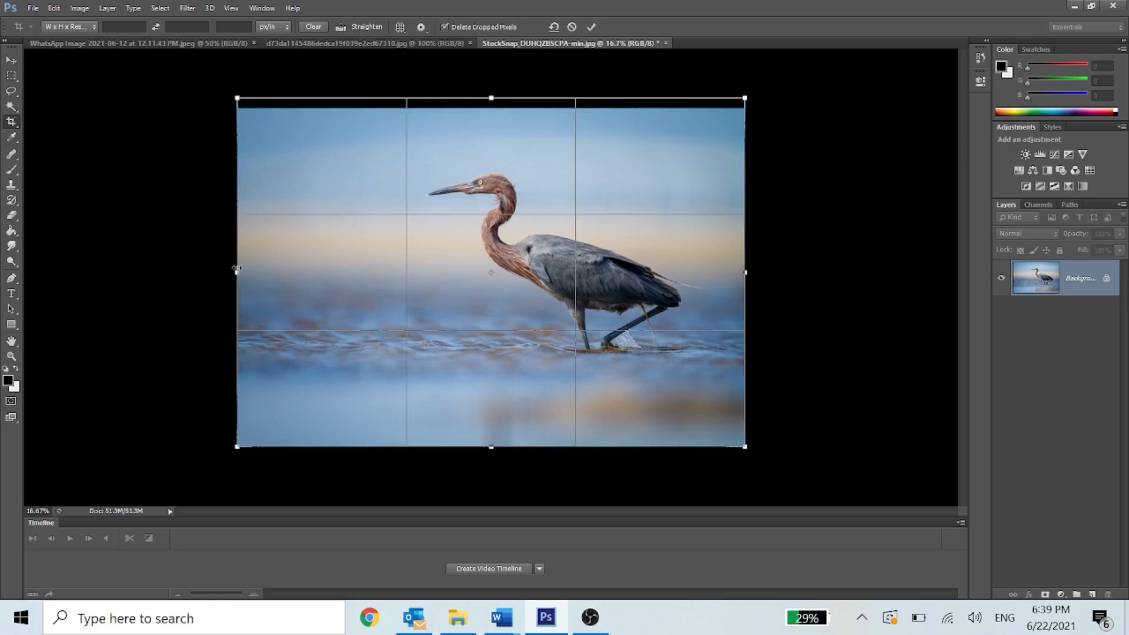
left_click_drag(230, 269, 222, 270)
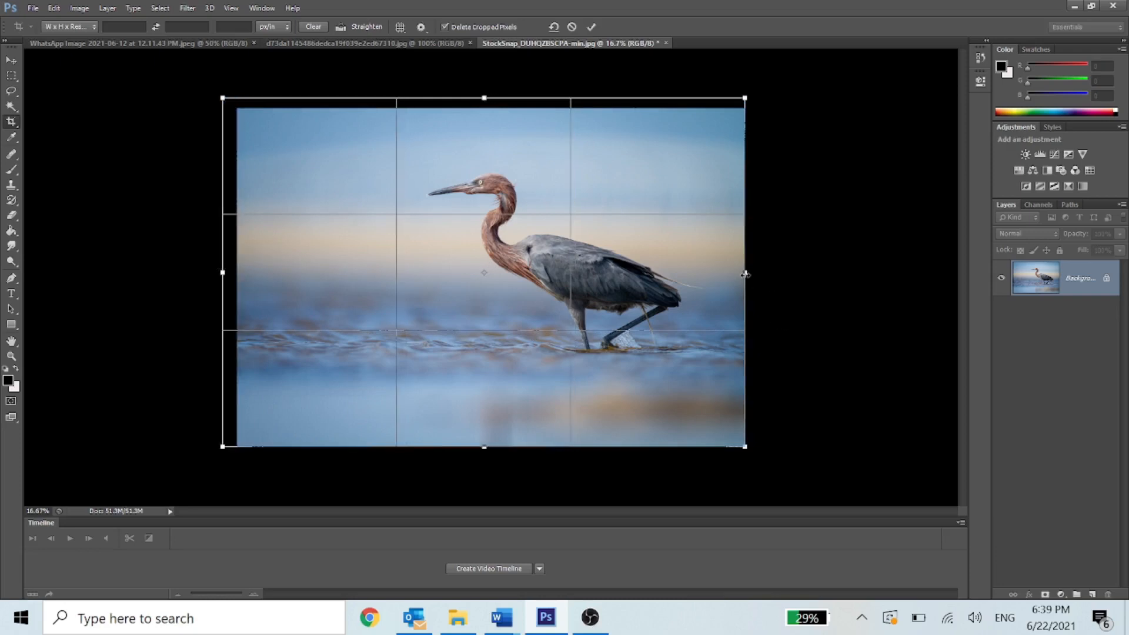
left_click_drag(746, 273, 762, 273)
left_click_drag(492, 445, 492, 462)
key("Escape")
key("Return")
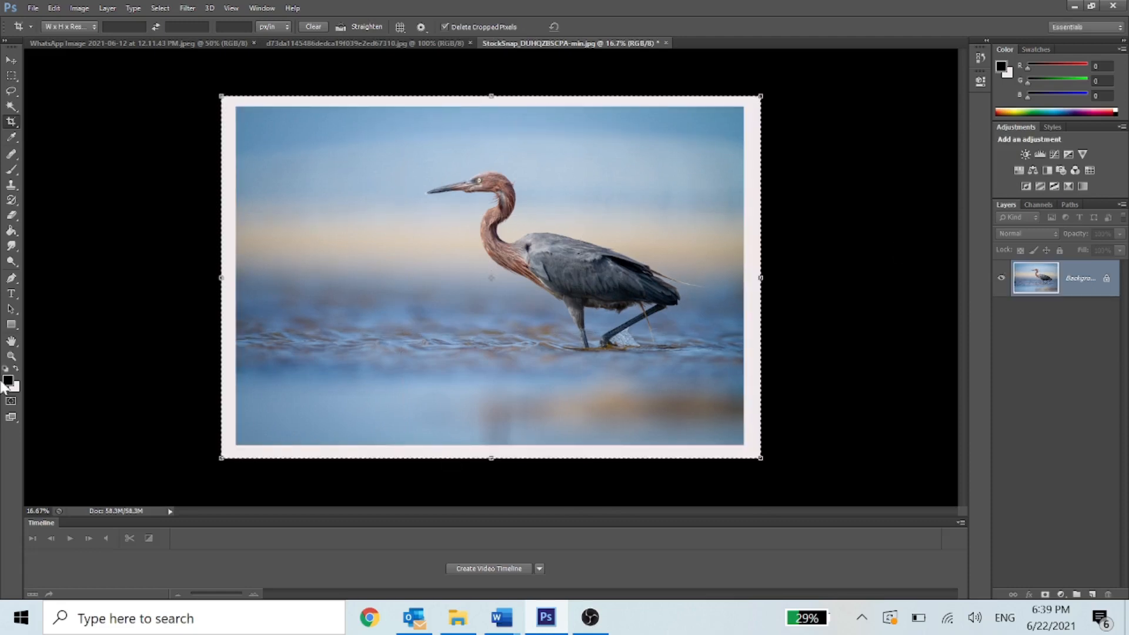
Convert the locked background to a regular layer and place a new empty layer beneath it, undoing the accidental group
double_click(1089, 281)
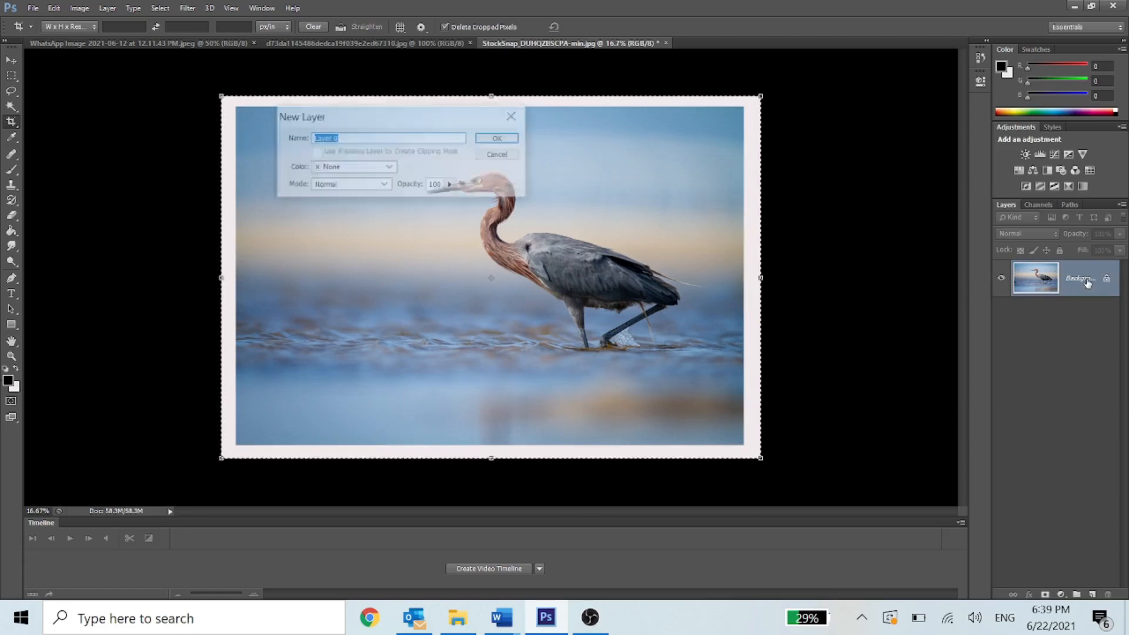
left_click(497, 140)
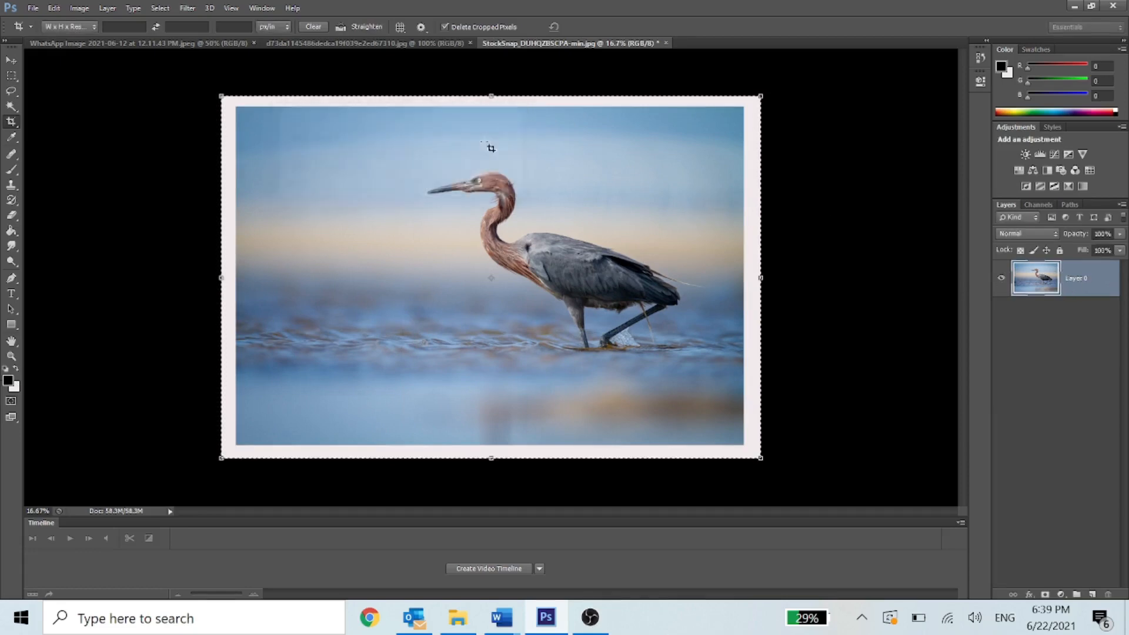
left_click(1077, 595)
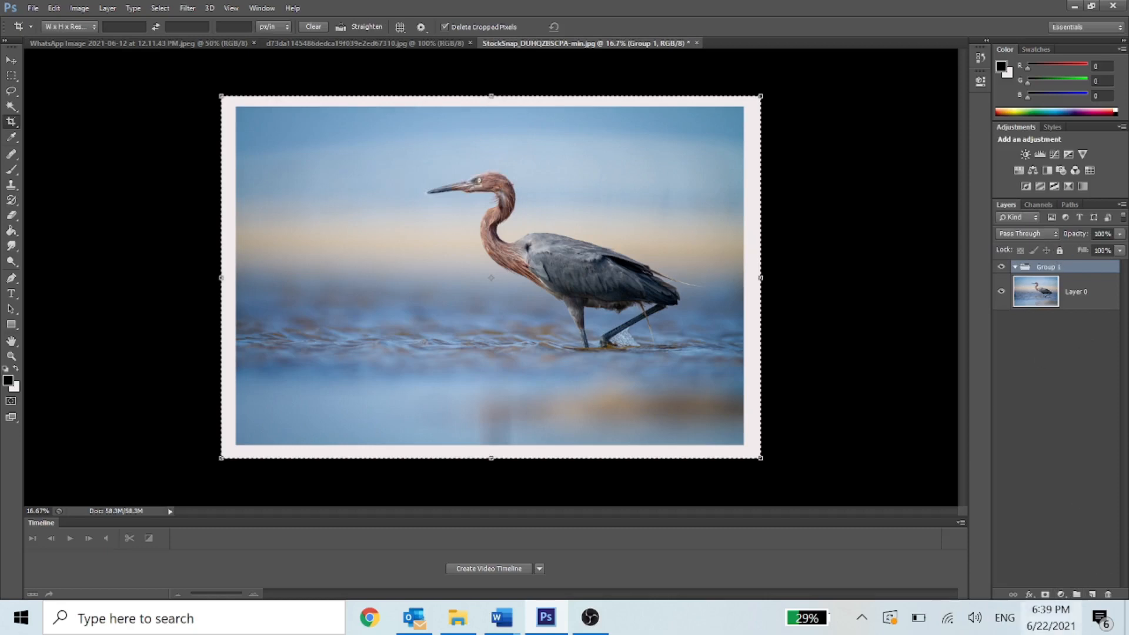
key("ctrl+z")
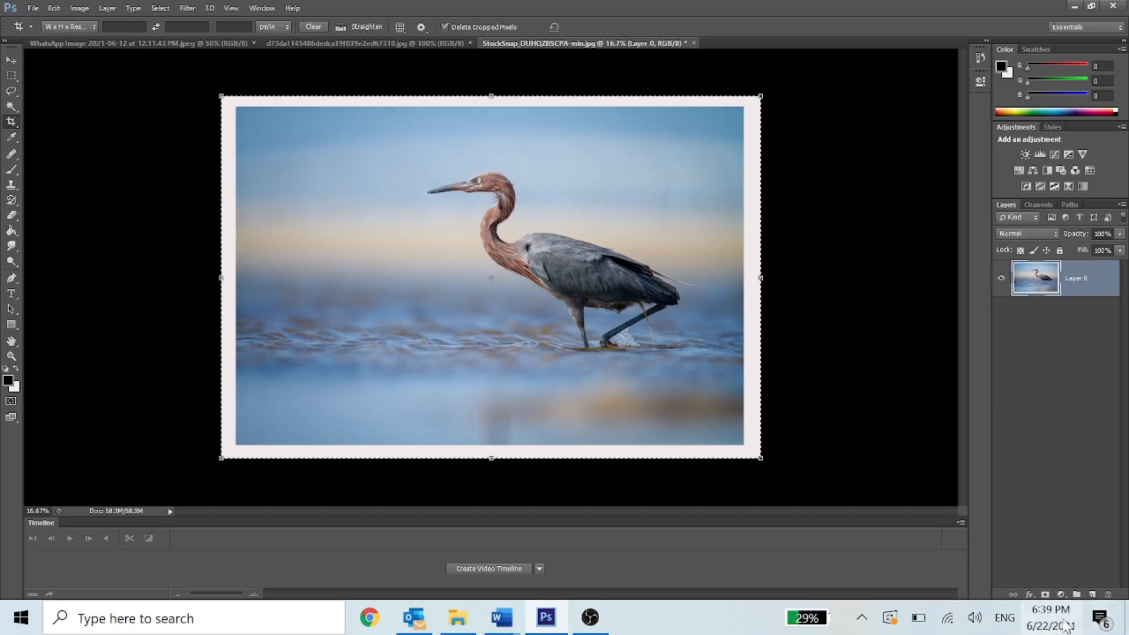
left_click(1093, 595)
left_click_drag(1090, 282, 1077, 356)
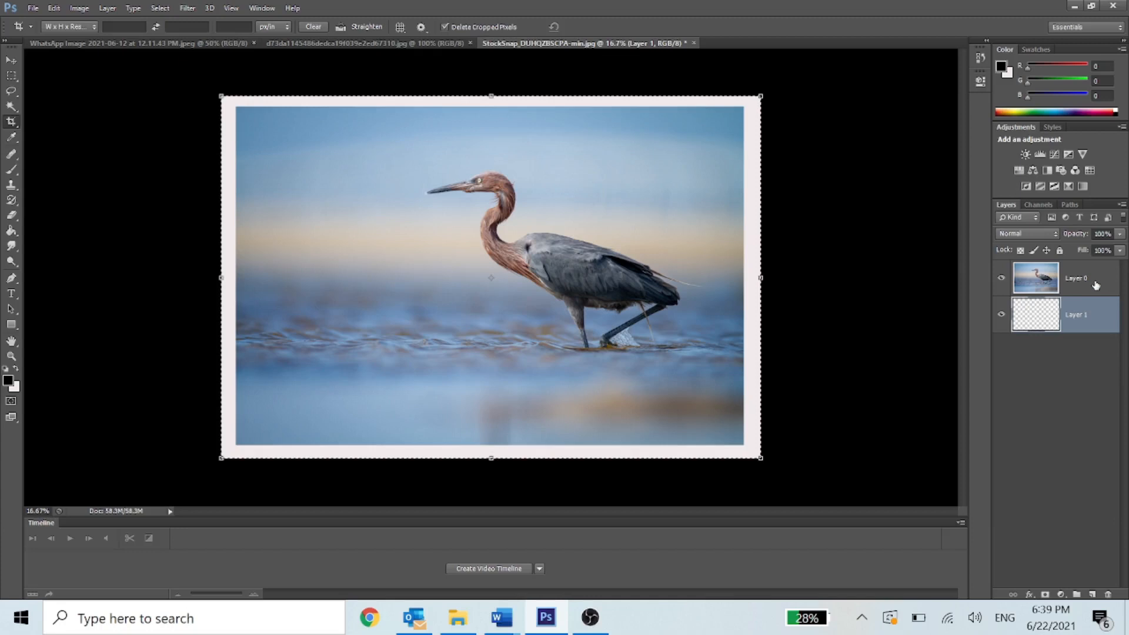
Undo the layer changes and the border crop back to the original background photo
key("ctrl+z")
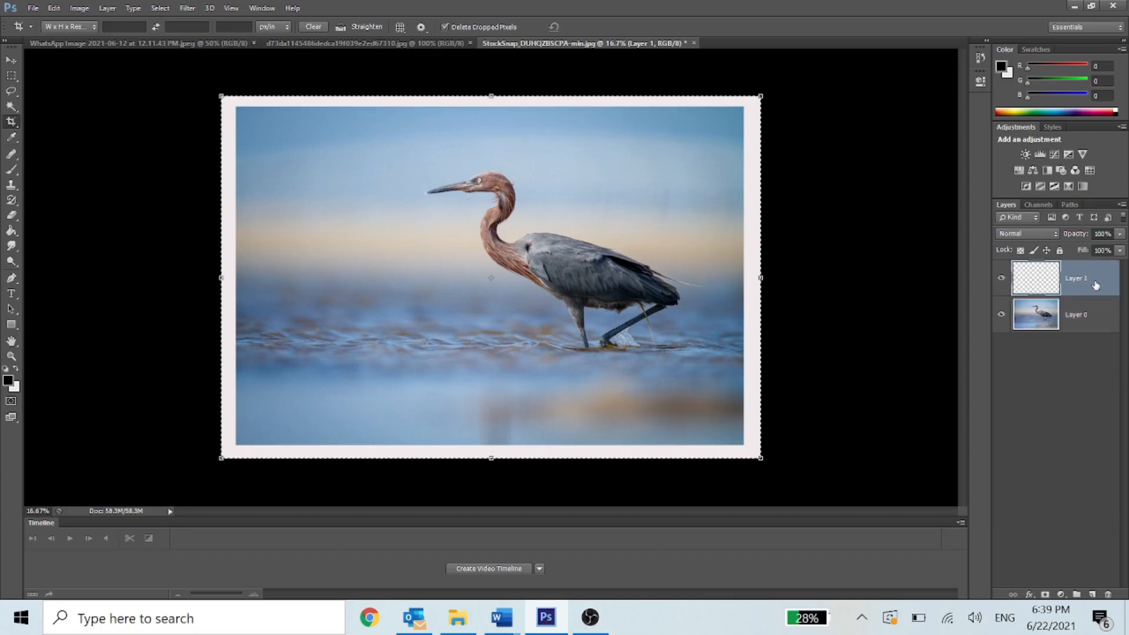
key("ctrl+alt+z")
key("ctrl+alt+z")
key("ctrl+alt+z")
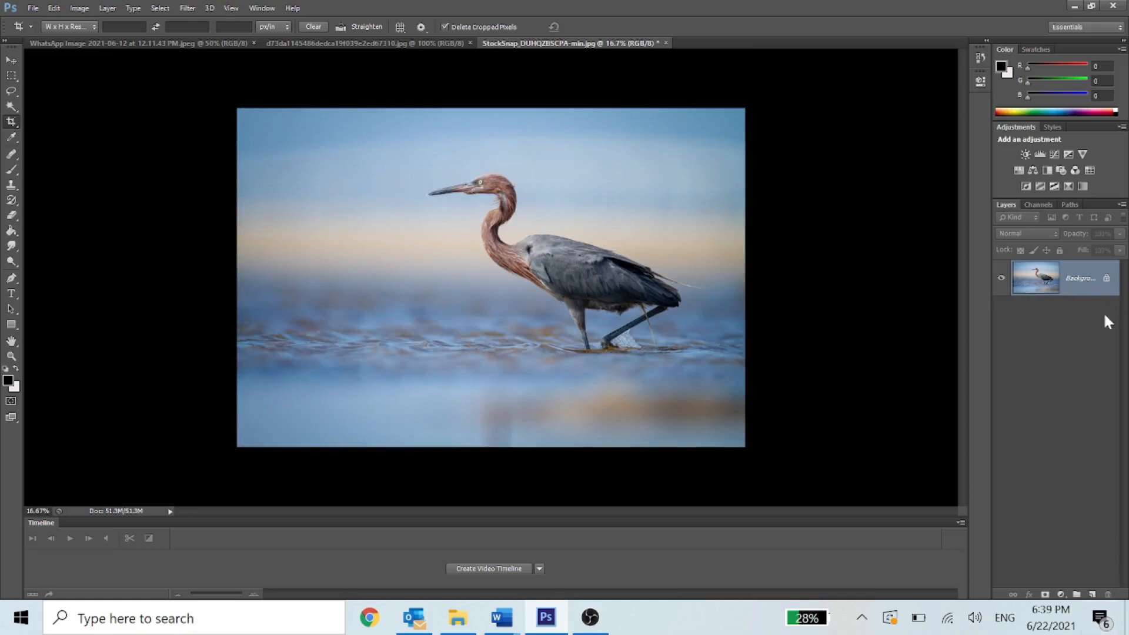
Unlock the background as a regular layer and add a new empty layer below the bird photo
double_click(1088, 281)
left_click(505, 140)
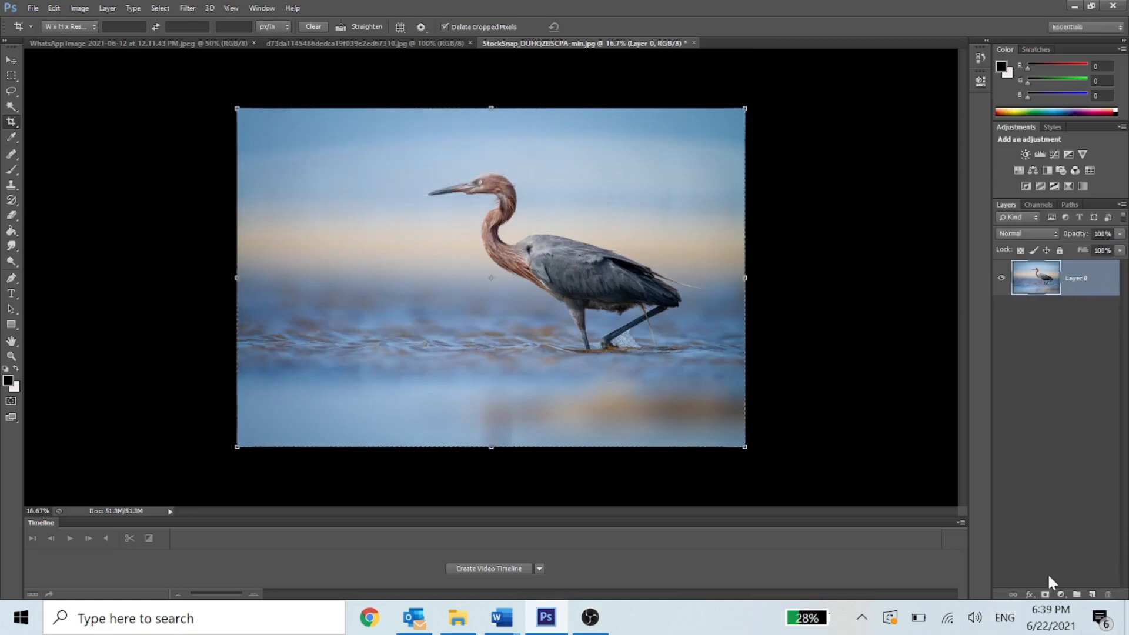
left_click(1092, 595)
left_click_drag(1073, 286, 1081, 350)
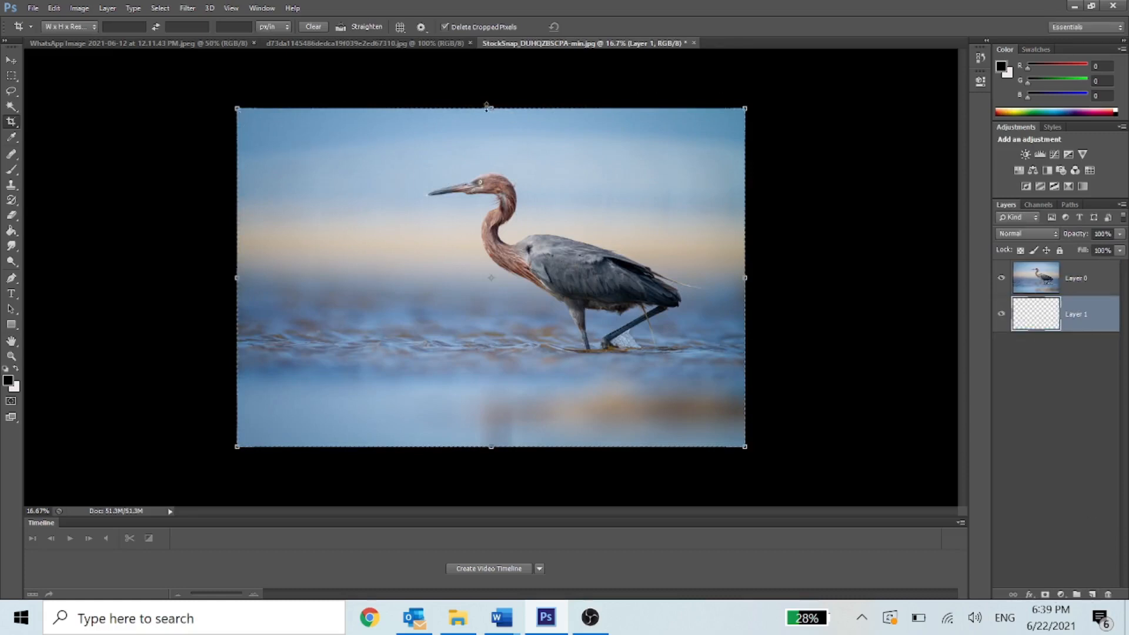
Extend the canvas beyond all four sides of the photo with the Crop tool, making it about 52.7 in high
left_click_drag(491, 108, 491, 93)
left_click_drag(236, 271, 212, 270)
left_click_drag(749, 270, 771, 270)
left_click_drag(493, 448, 493, 464)
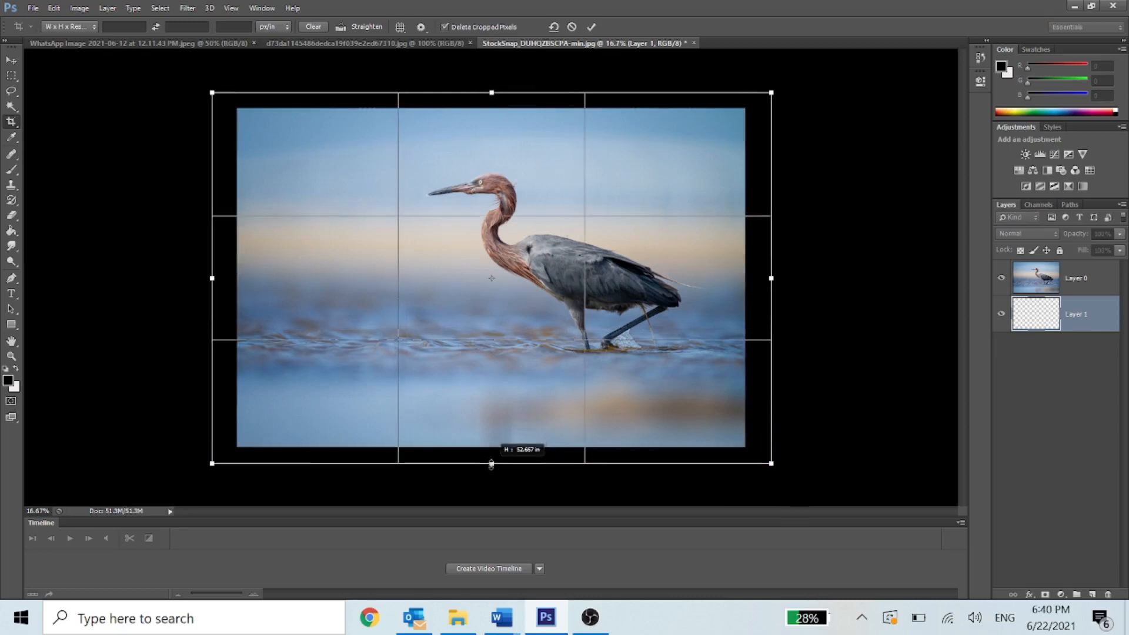
key("Return")
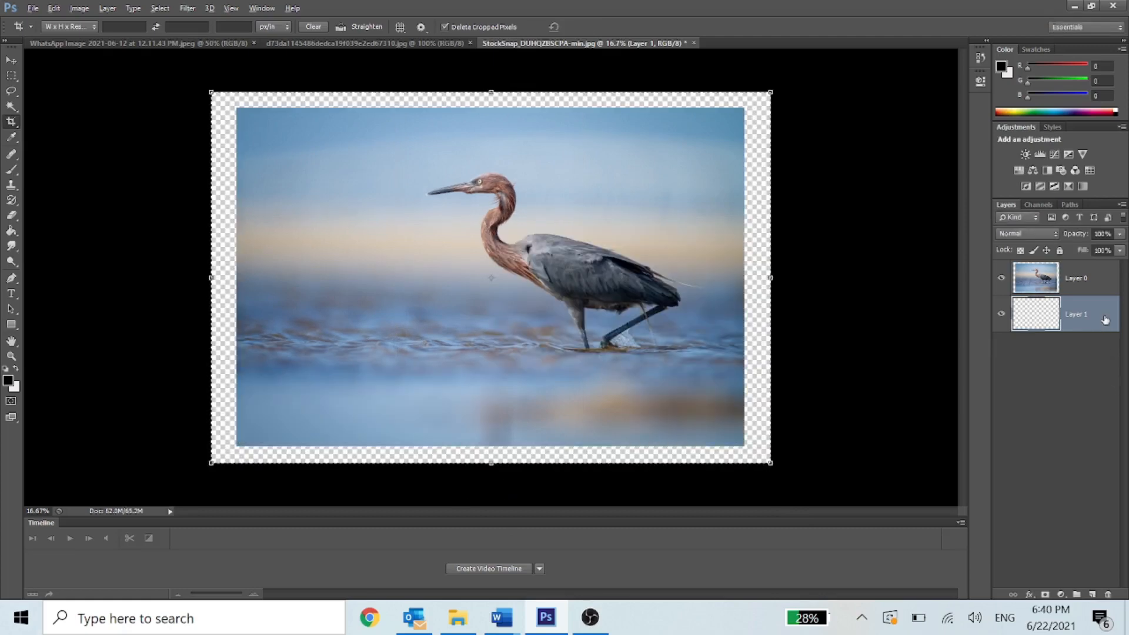
Fill the empty layer beneath the bird photo with black and set the foreground color to red c92020
key("alt+BackSpace")
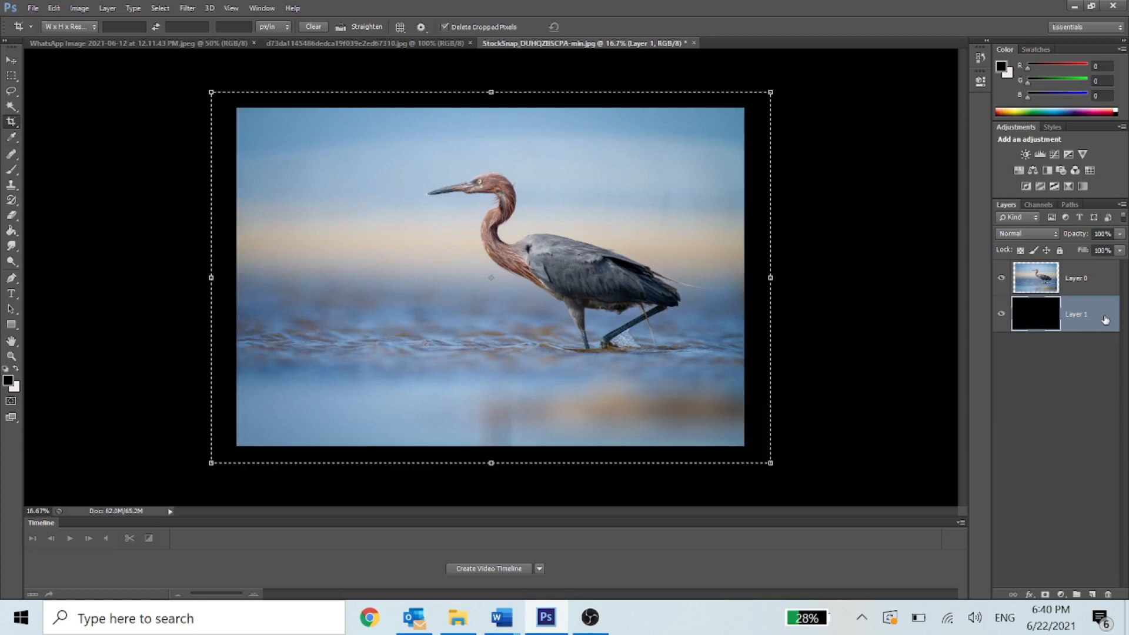
left_click(8, 380)
left_click(398, 442)
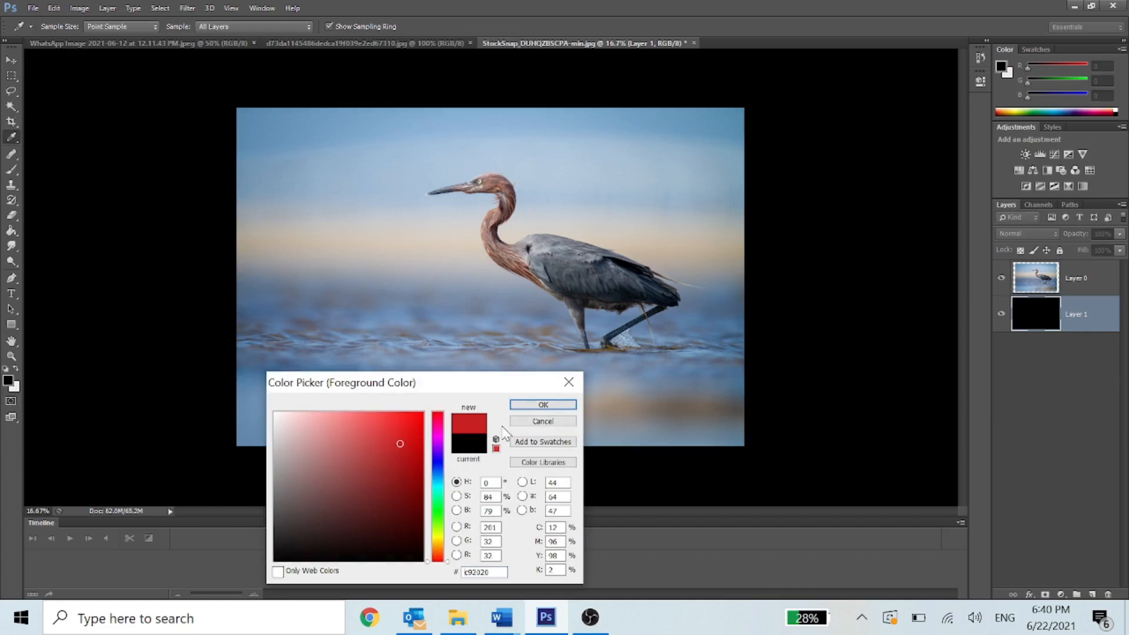
left_click(543, 405)
Dismiss the accidental crop frame and fill the layer beneath the bird photo with the background color
left_click(737, 419)
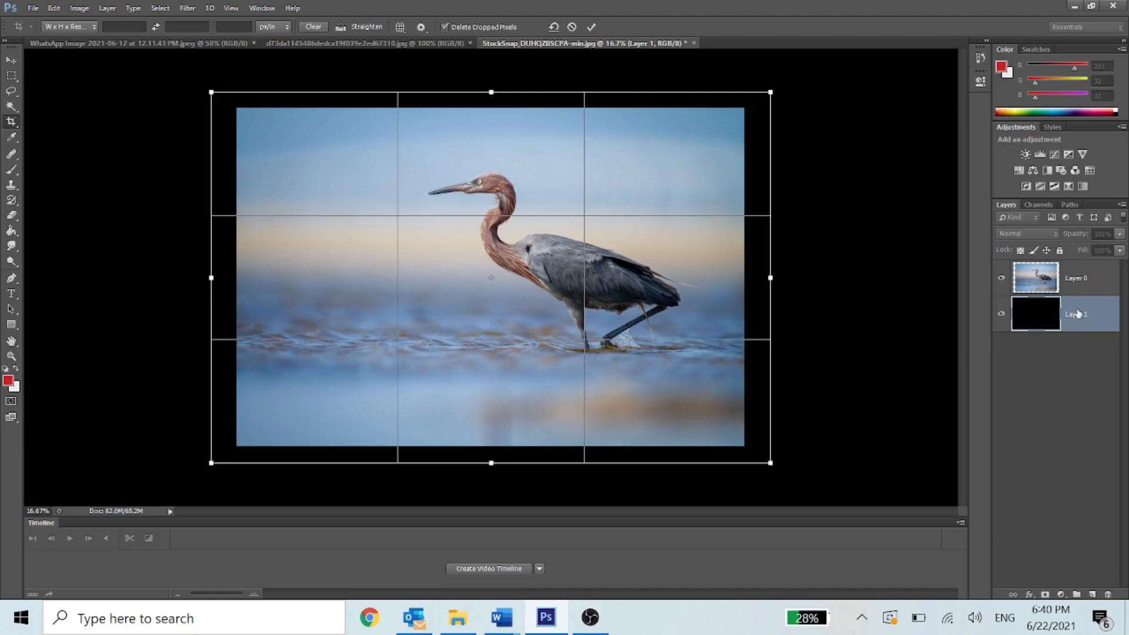
key("Return")
left_click(1090, 333)
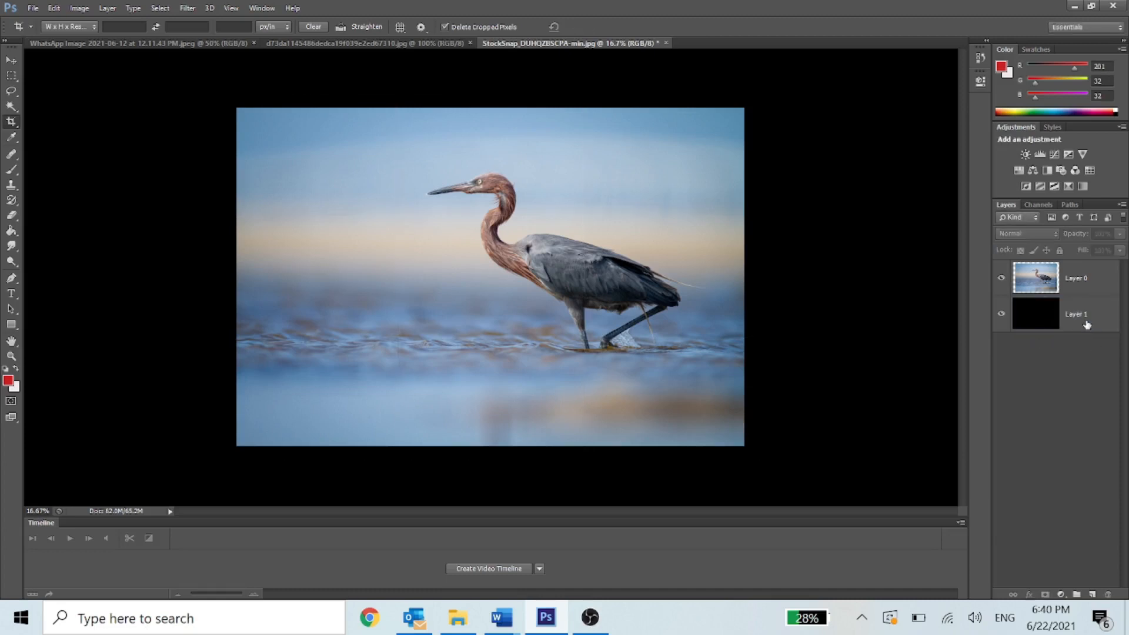
left_click(1087, 325)
key("ctrl+BackSpace")
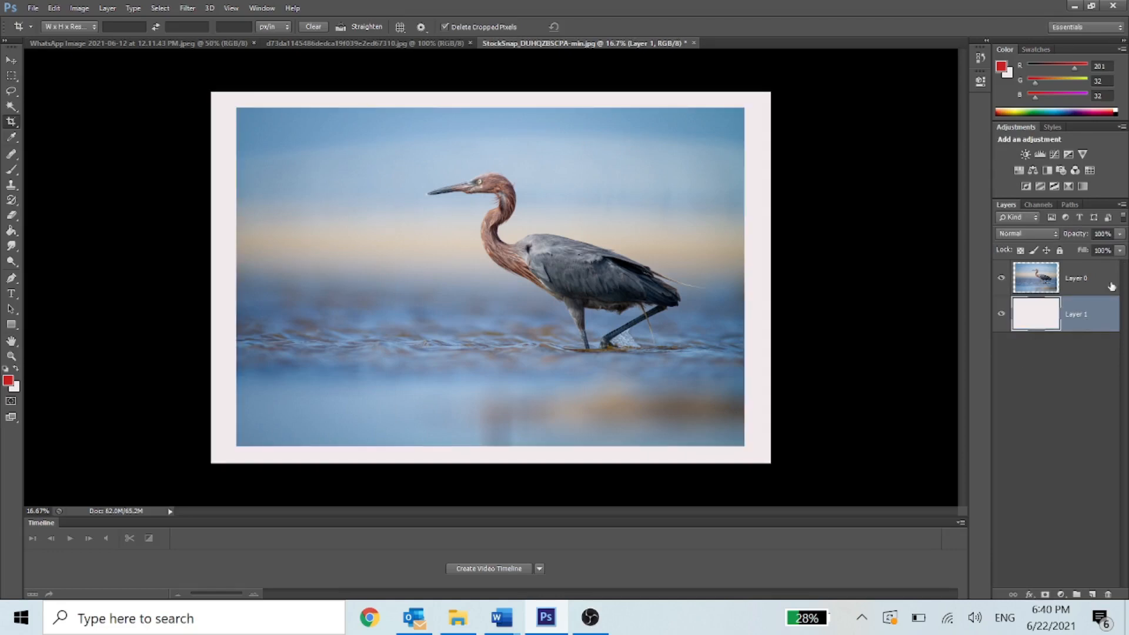
Apply a Color Overlay effect in blue 0006ff to the border layer beneath the bird photo
right_click(1089, 312)
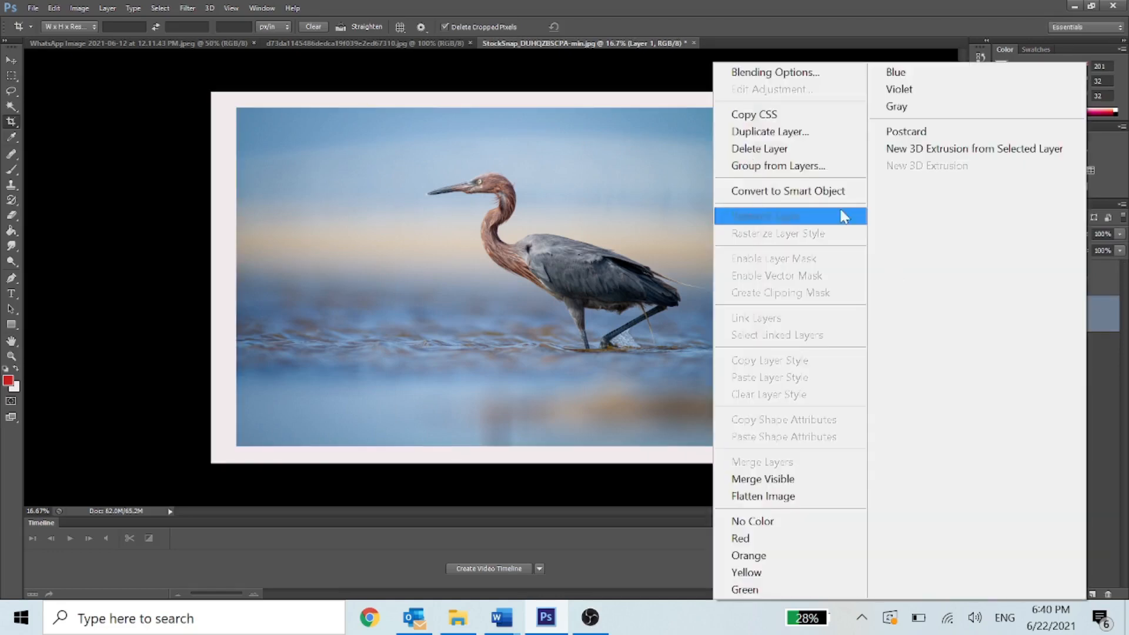
left_click(775, 73)
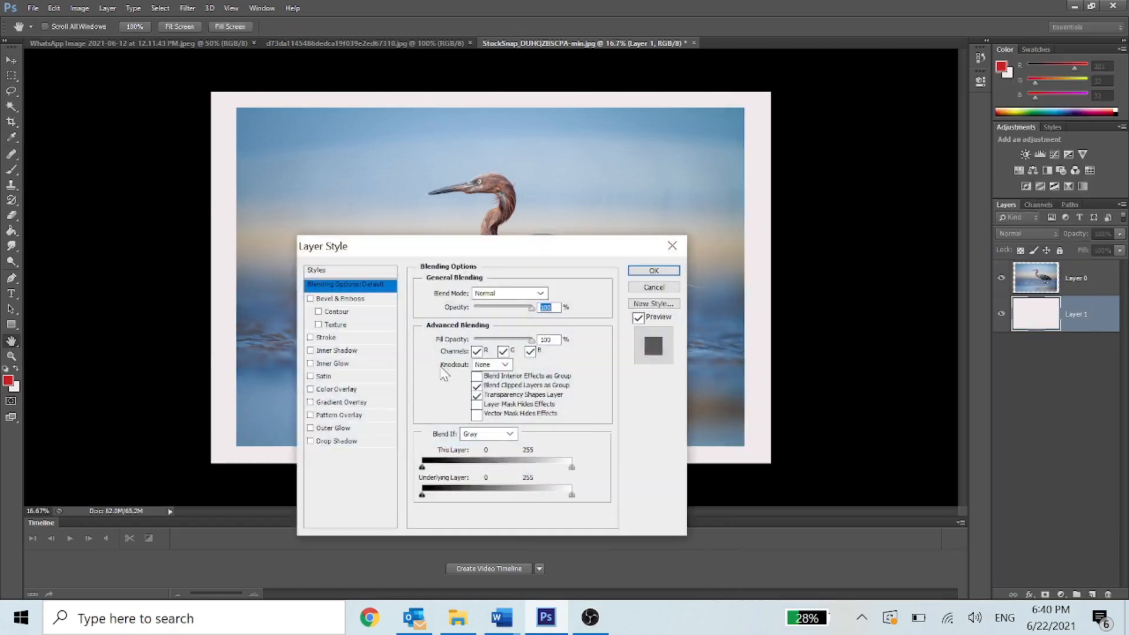
left_click(340, 390)
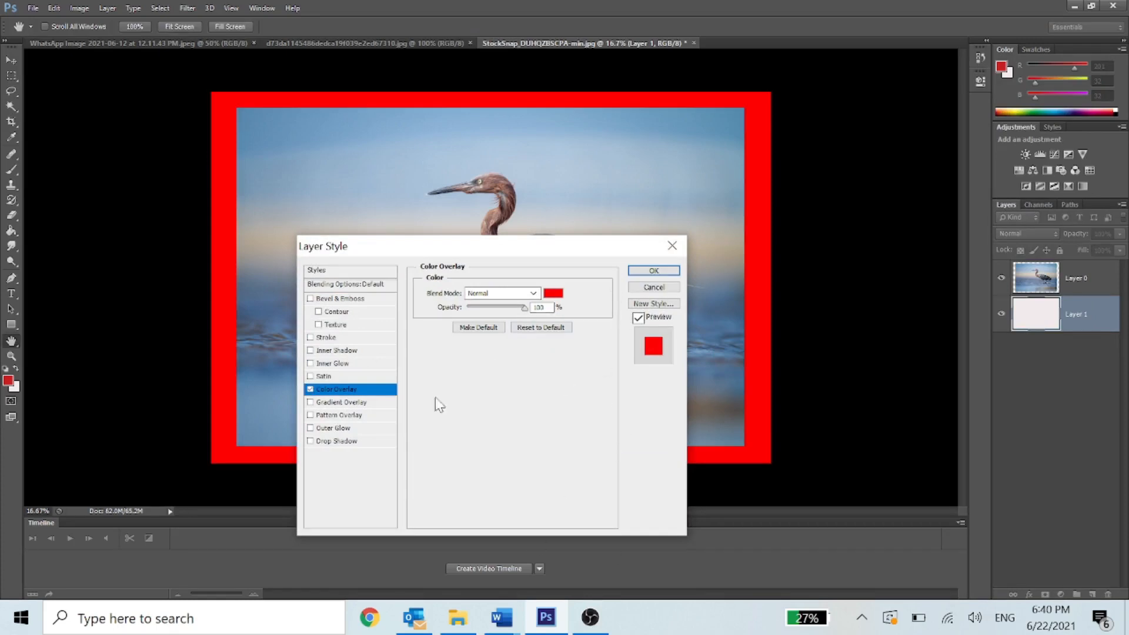
left_click(554, 294)
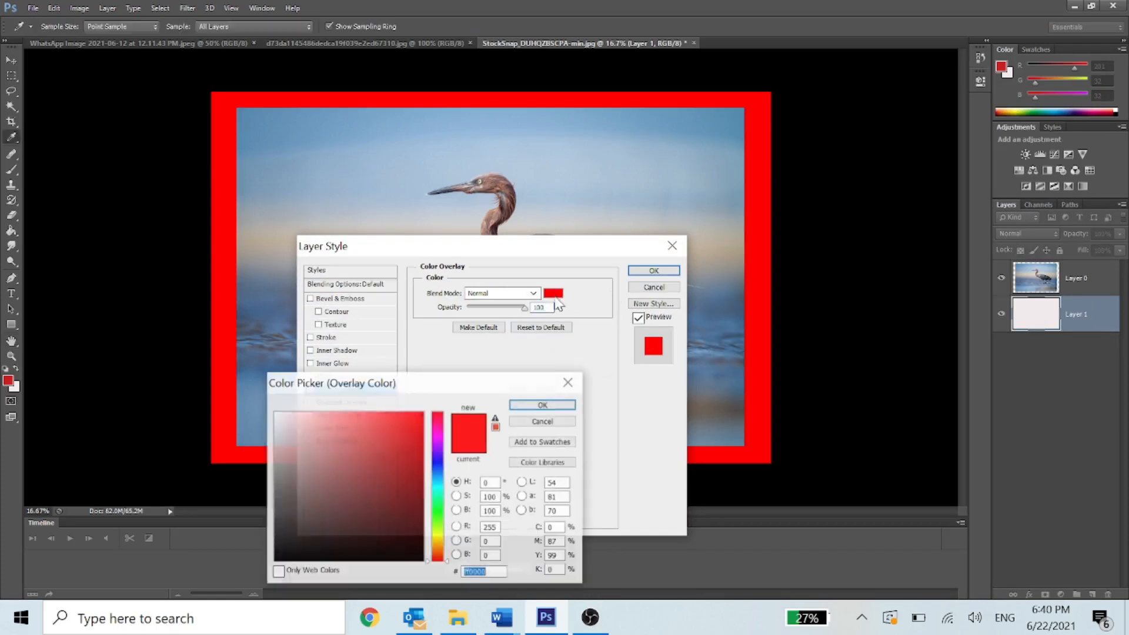
left_click(436, 515)
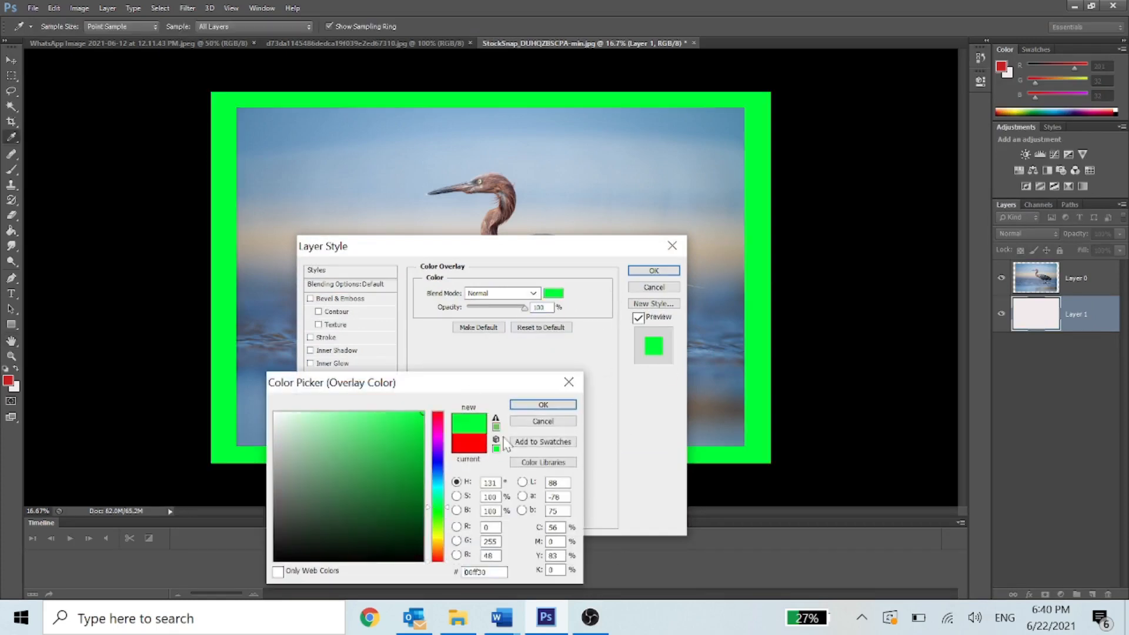
left_click(440, 462)
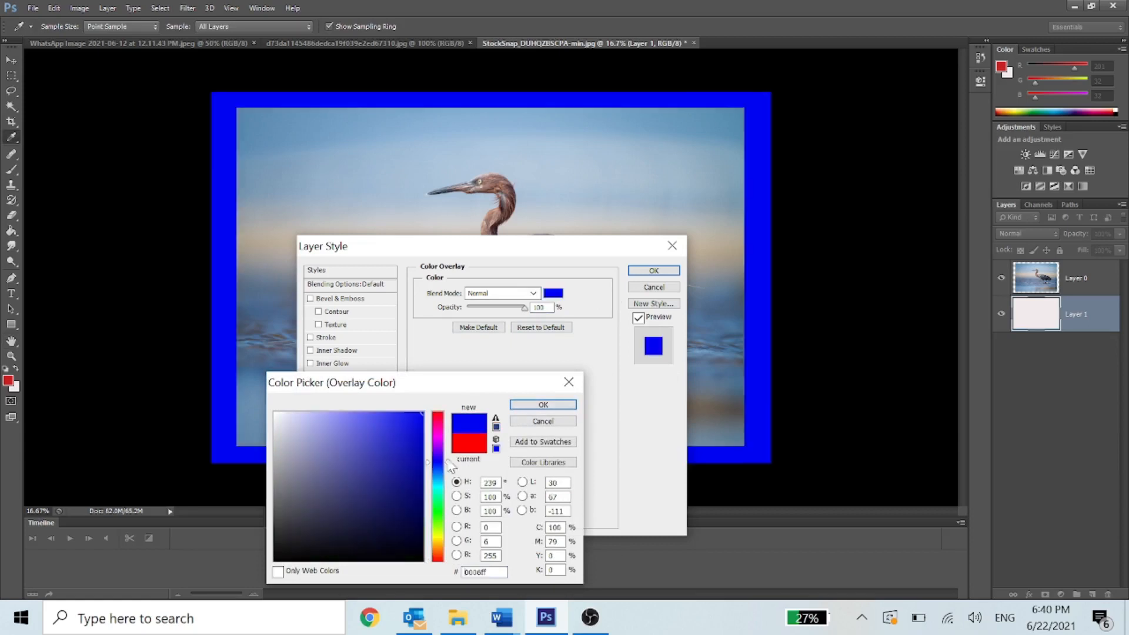
left_click(538, 405)
left_click(640, 272)
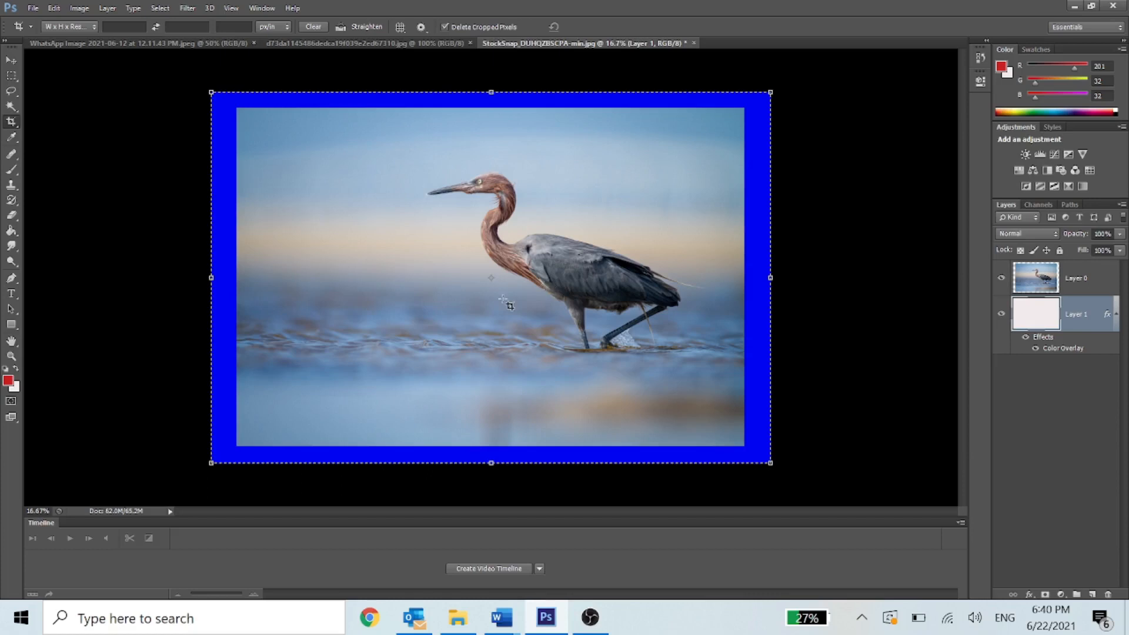
Undo the color overlay, the border fills, the canvas extension and the reordering of the empty layer
key("ctrl+alt+z")
key("ctrl+alt+z")
key("ctrl+alt+z")
key("ctrl+alt+z")
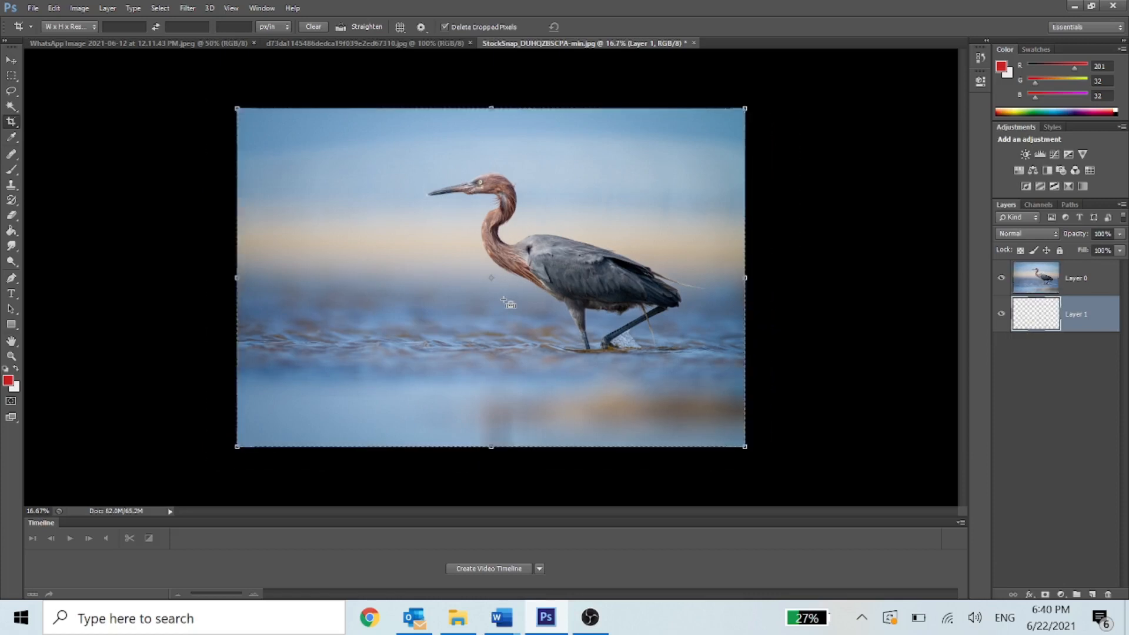
key("ctrl+alt+z")
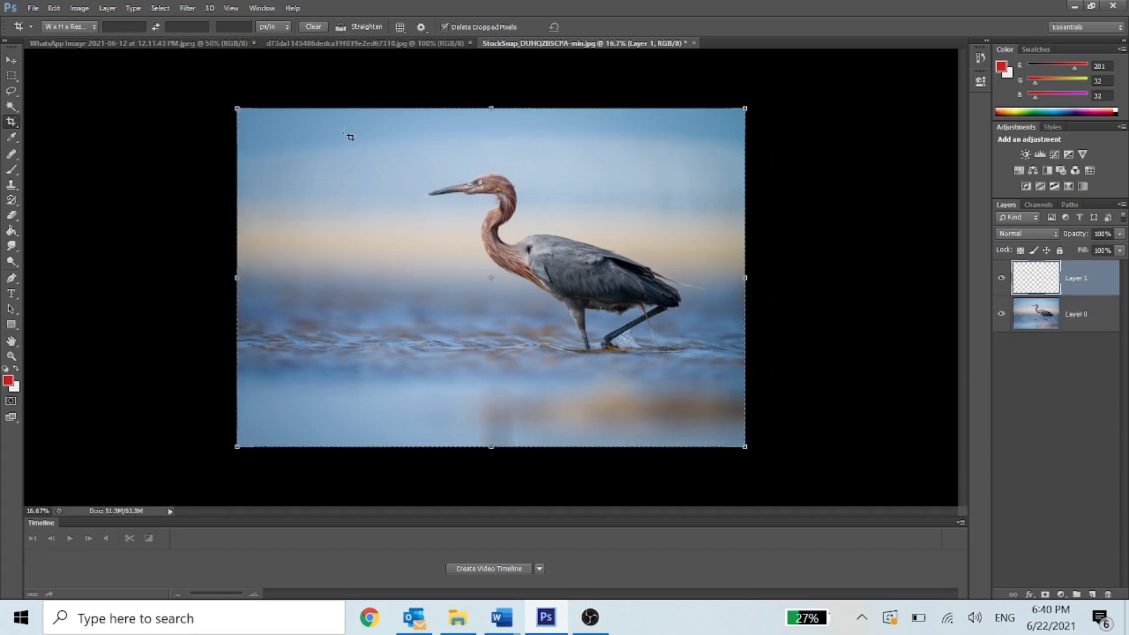
Tilt the bird photo slightly with a rotated crop and level it again by straightening along the waterline
left_click_drag(765, 457, 727, 473)
key("Return")
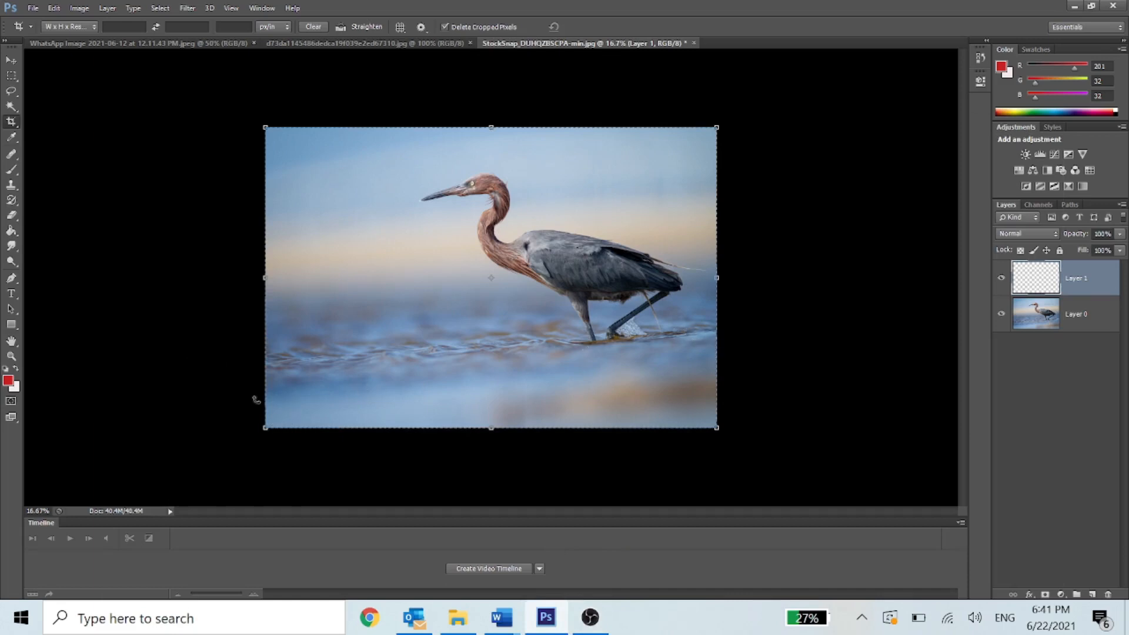
left_click(340, 28)
left_click_drag(265, 396, 713, 360)
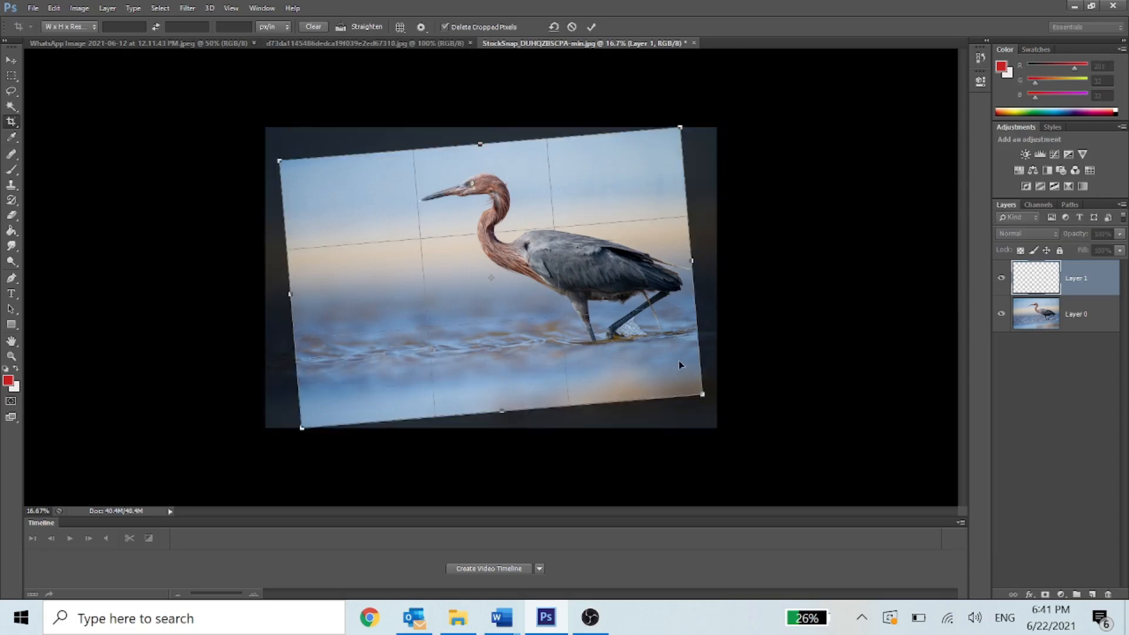
key("Return")
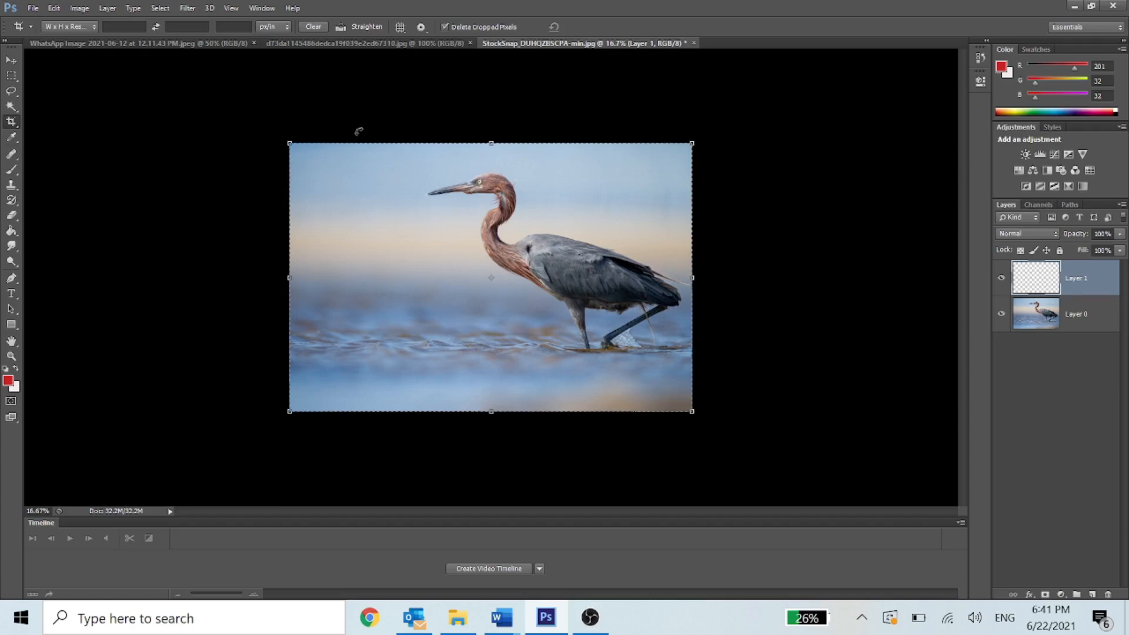
left_click(401, 27)
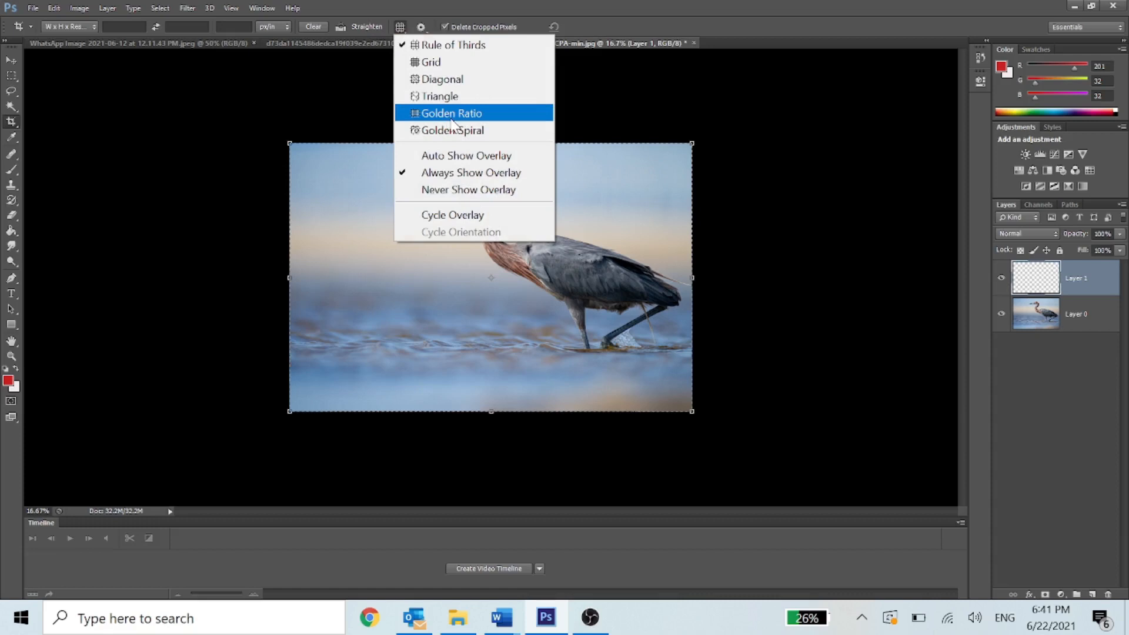
left_click(241, 144)
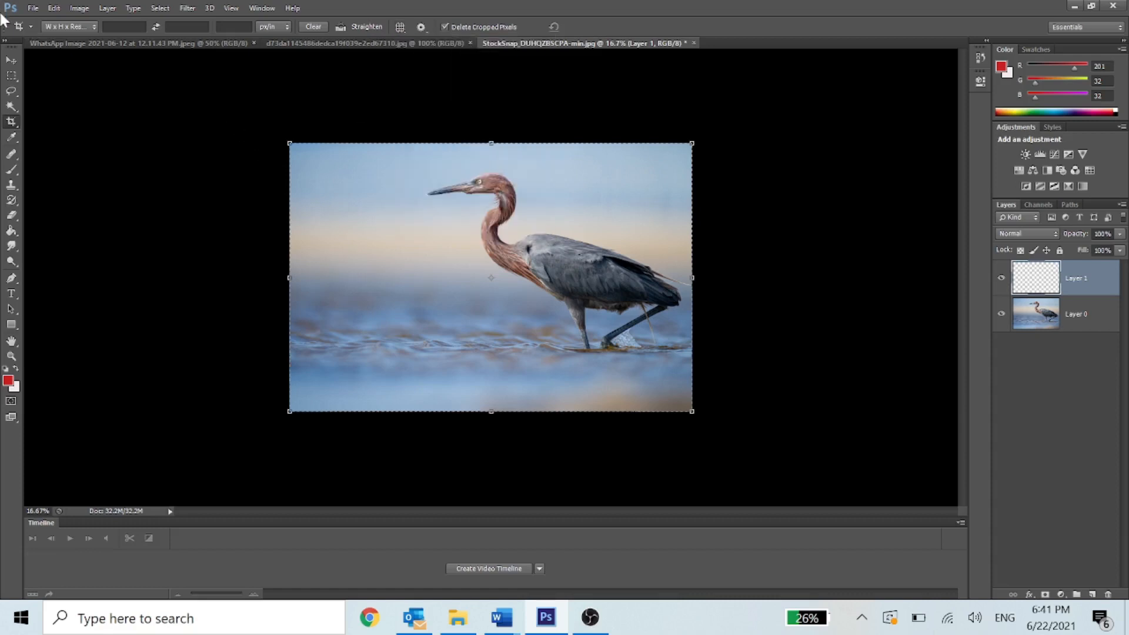
Open the image rule-of-thirds.jpg from the Downloads folder
left_click(33, 8)
left_click(54, 43)
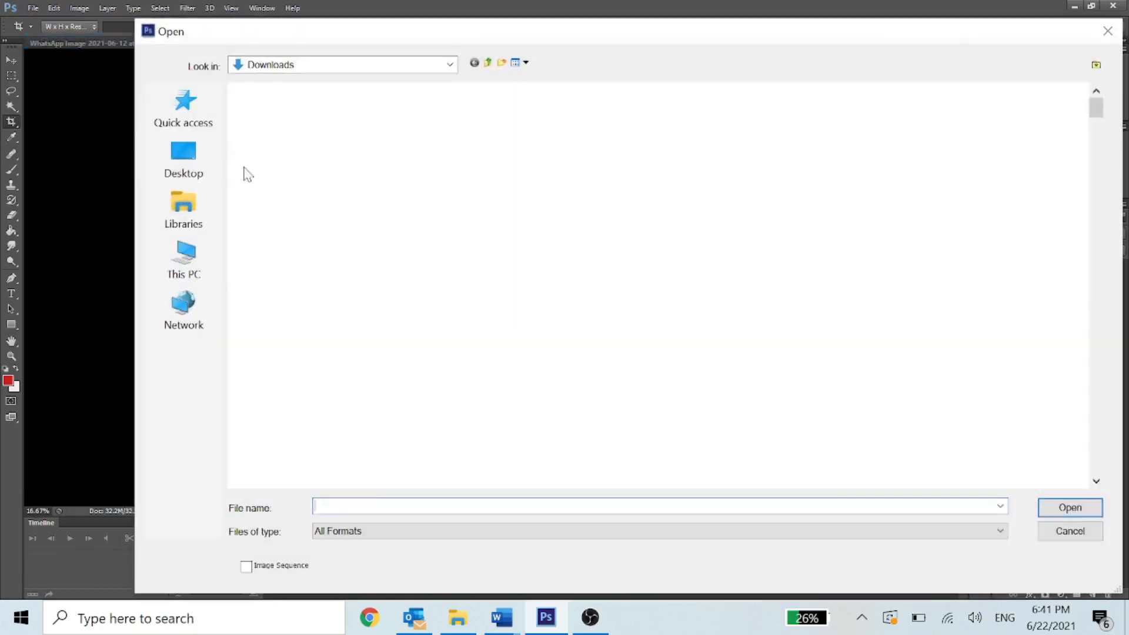
scroll(618, 286, "down", 15)
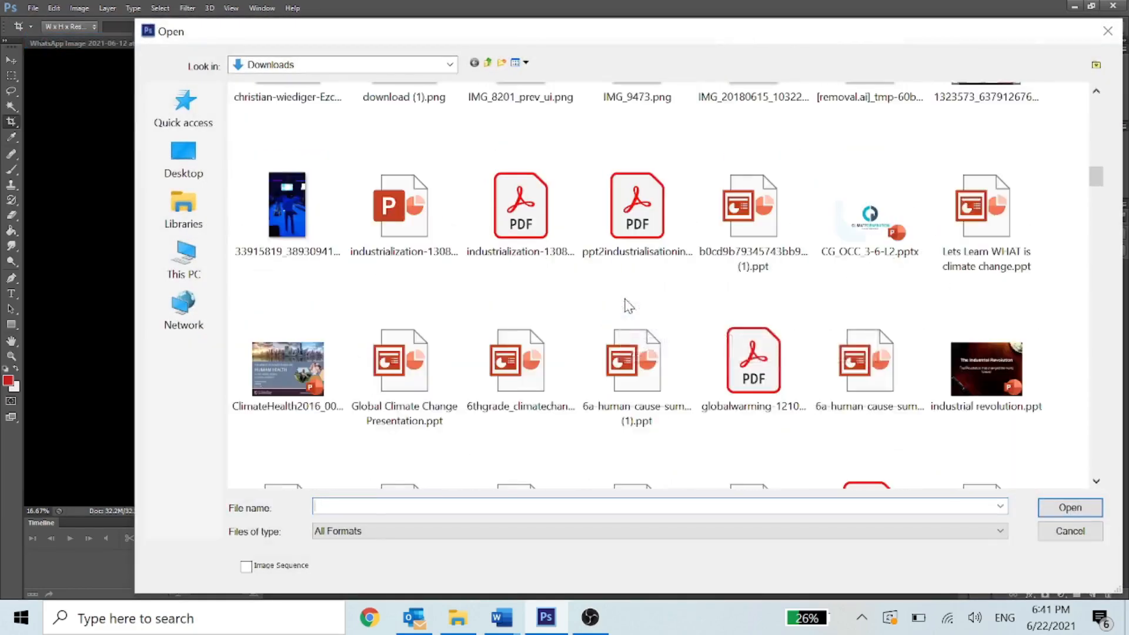
scroll(630, 322, "down", 5)
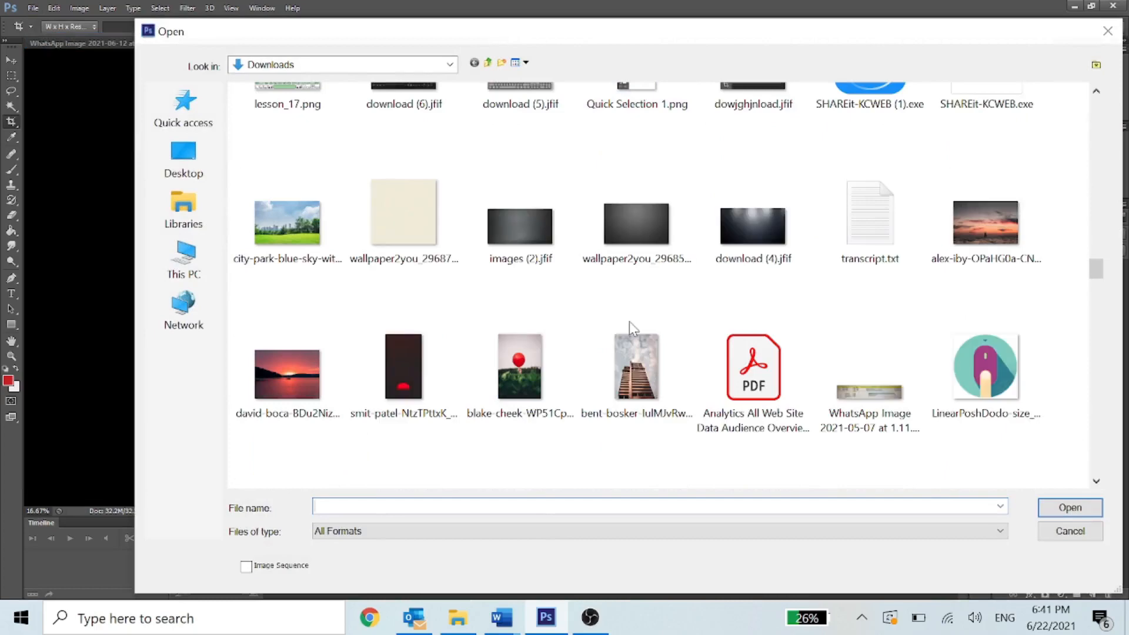
scroll(636, 329, "down", 5)
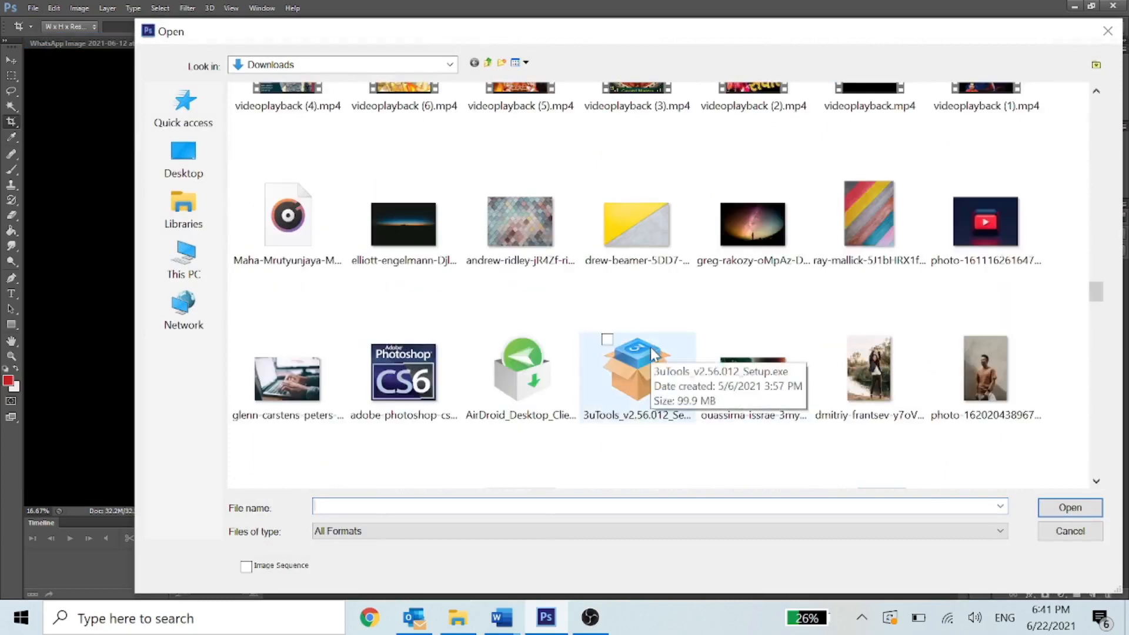
scroll(647, 347, "down", 3)
scroll(654, 363, "down", 10)
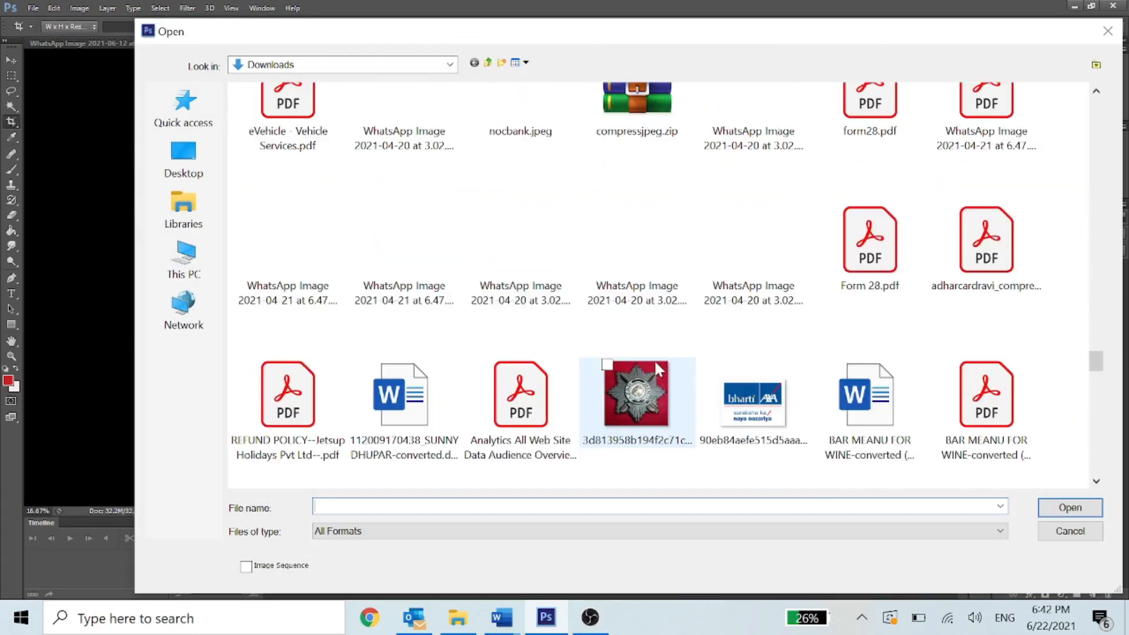
scroll(662, 377, "down", 3)
scroll(671, 387, "down", 5)
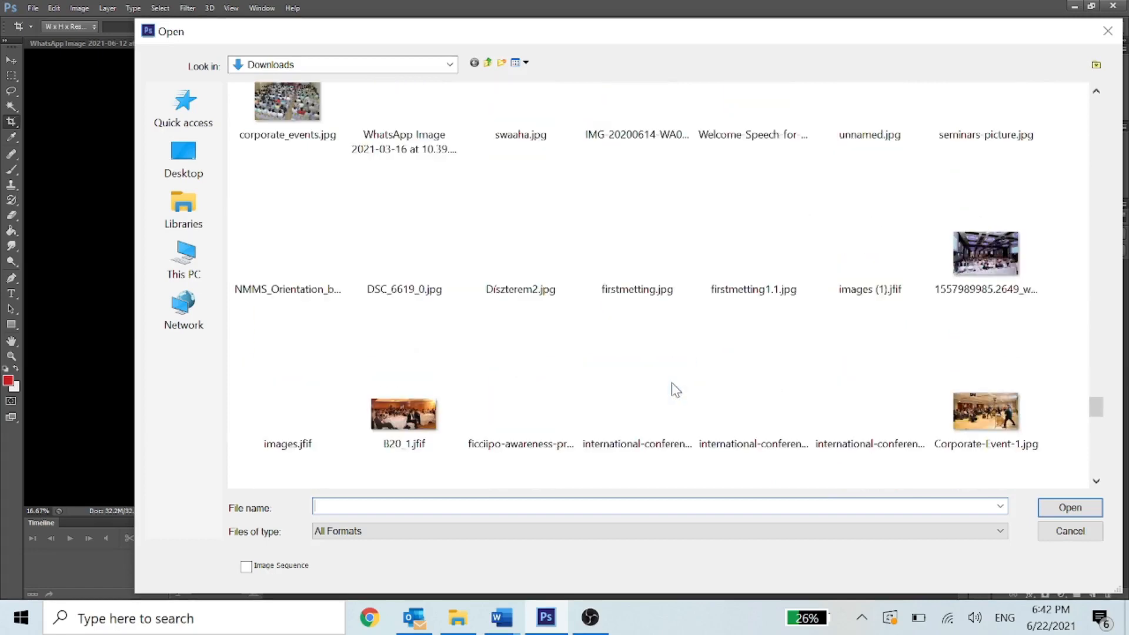
scroll(676, 390, "down", 5)
scroll(677, 395, "down", 10)
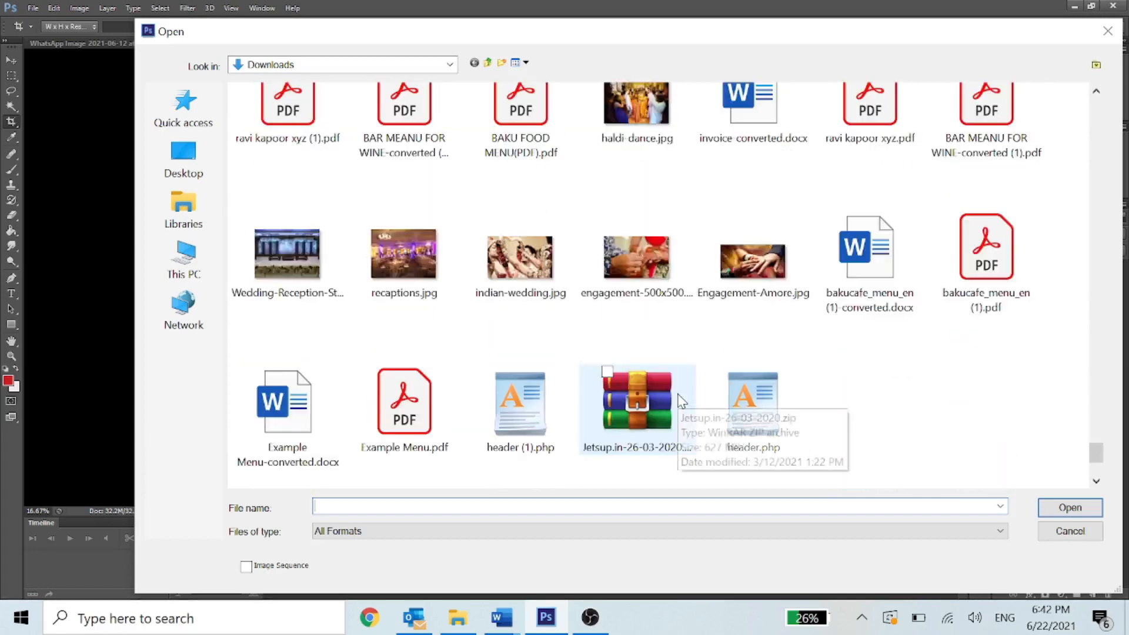
scroll(681, 403, "up", 2)
scroll(683, 406, "up", 10)
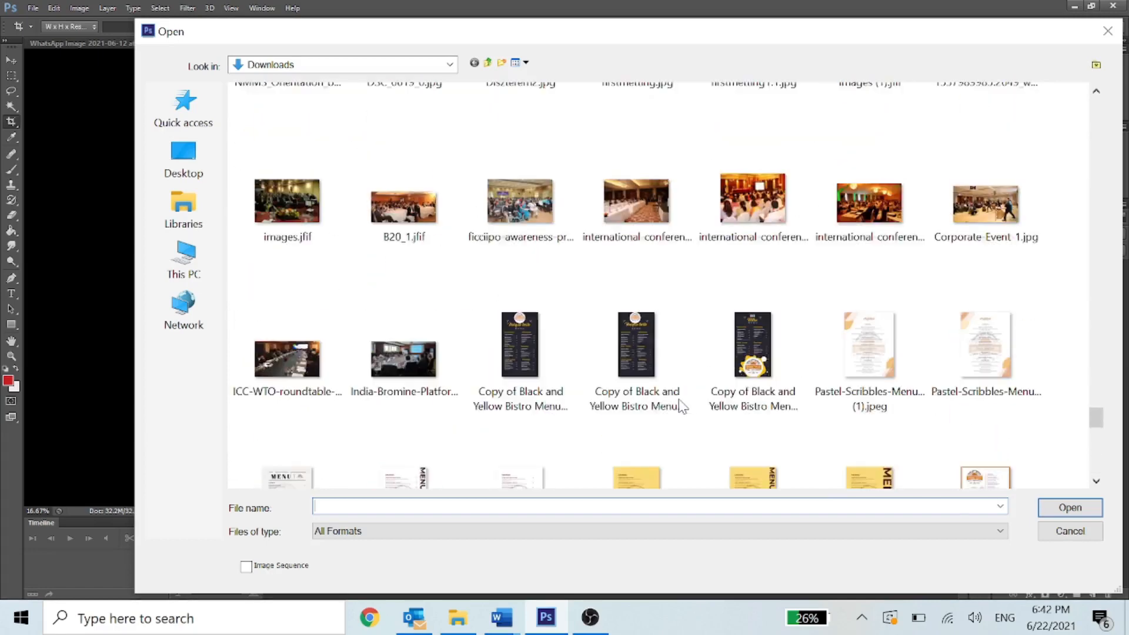
scroll(685, 405, "up", 10)
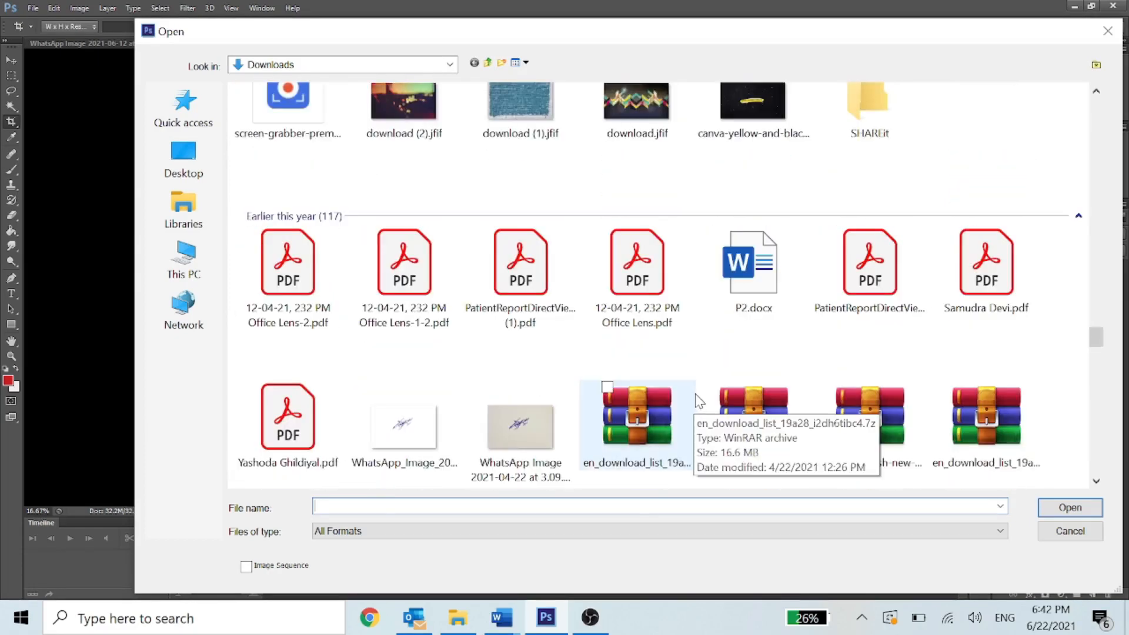
scroll(700, 401, "up", 3)
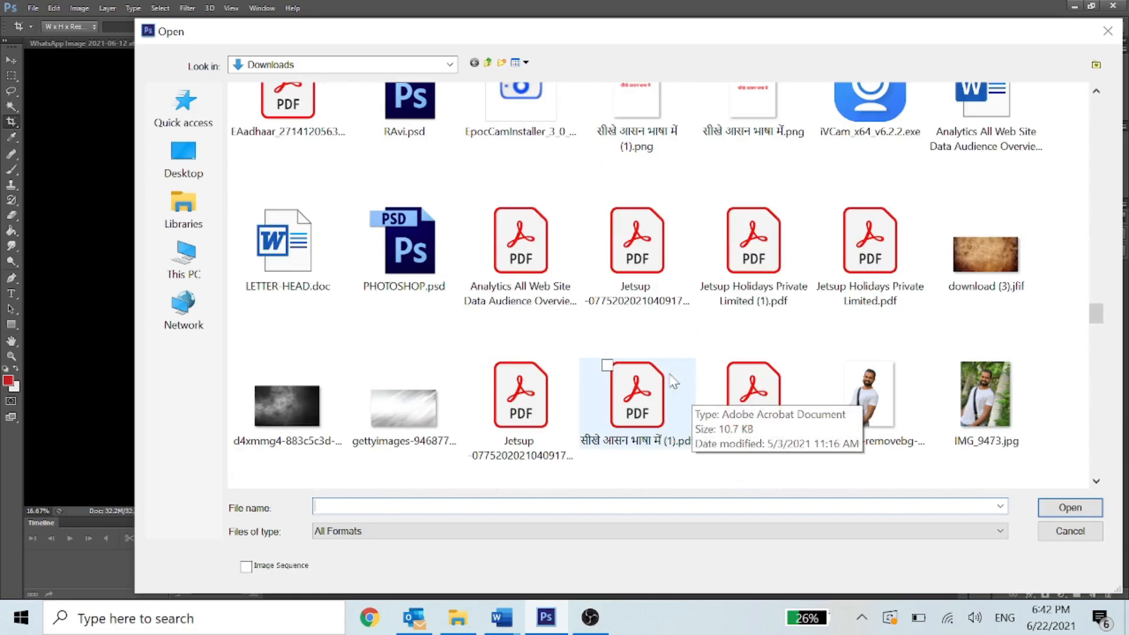
scroll(664, 364, "up", 3)
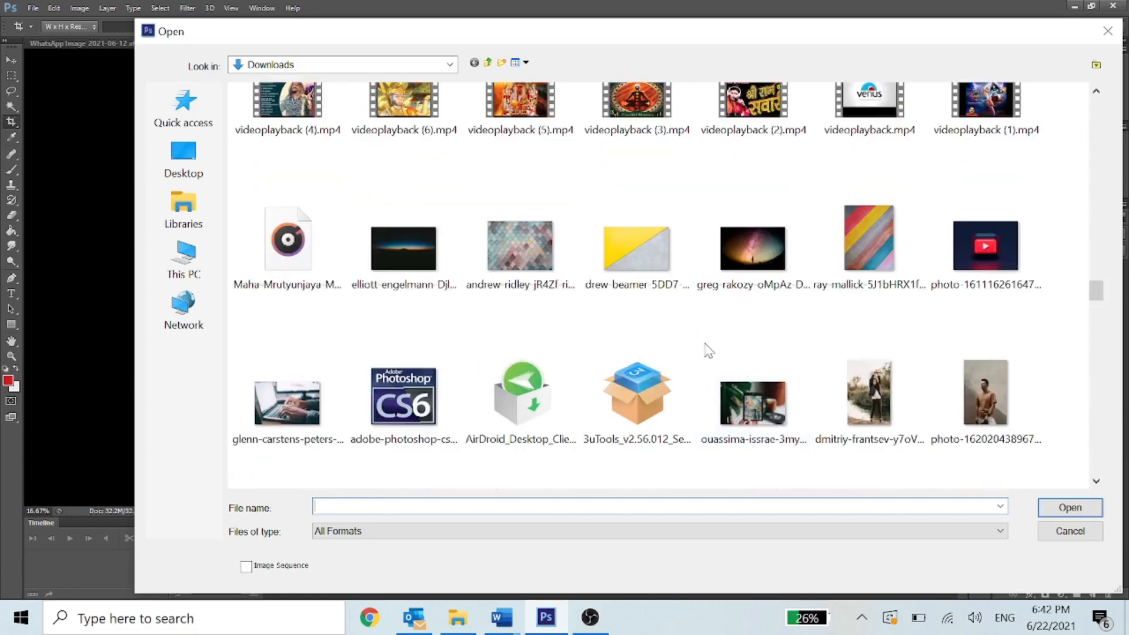
scroll(703, 352, "up", 5)
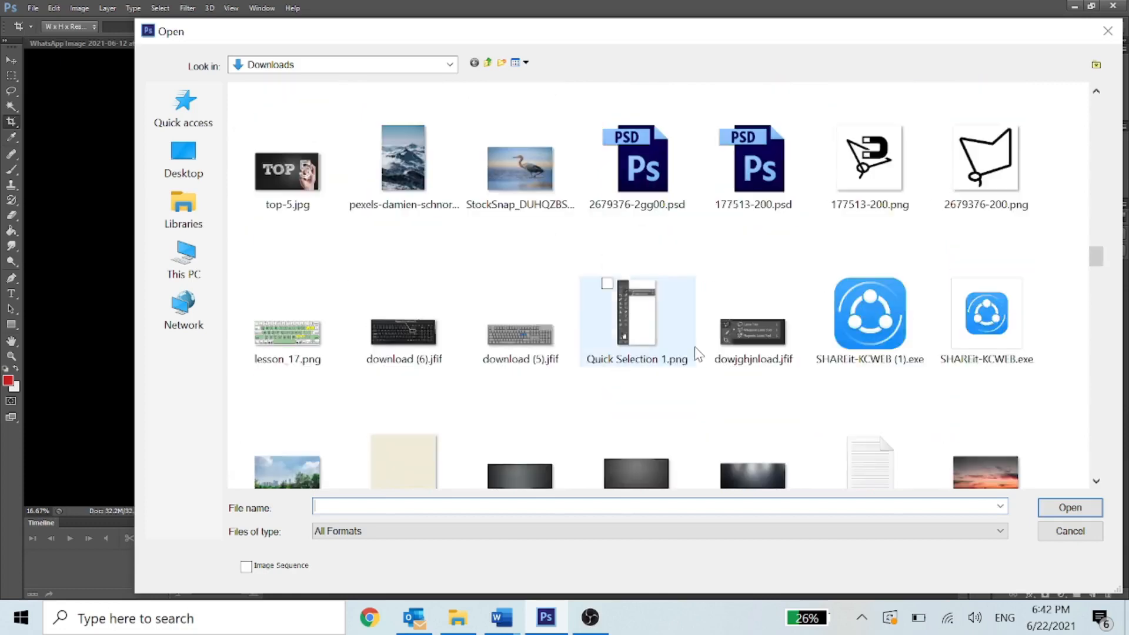
scroll(697, 353, "up", 10)
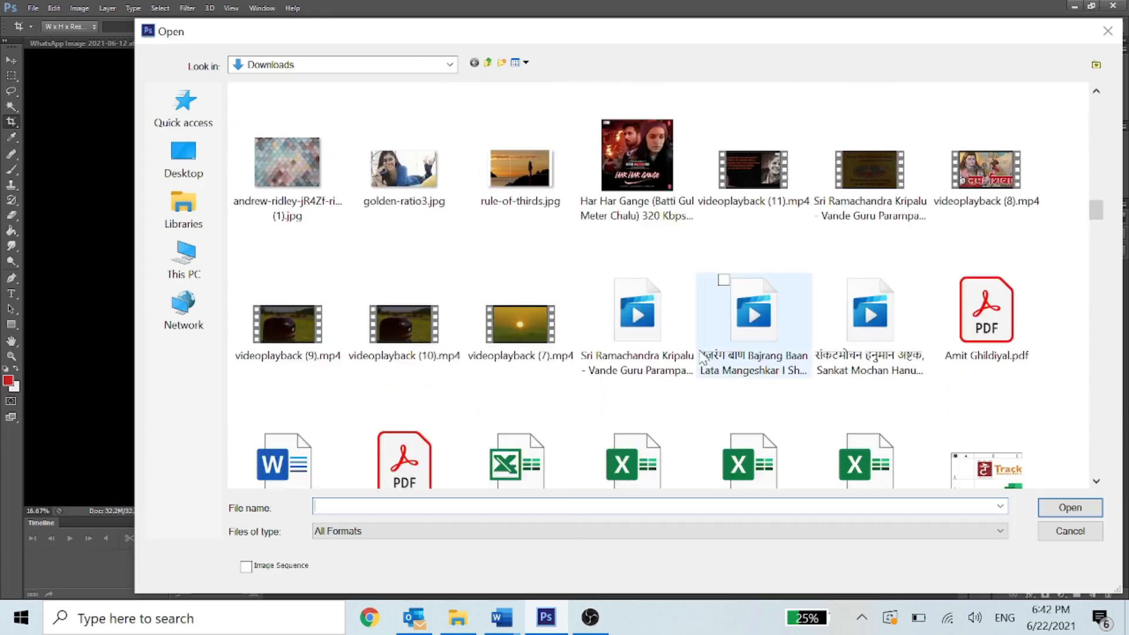
left_click(517, 170)
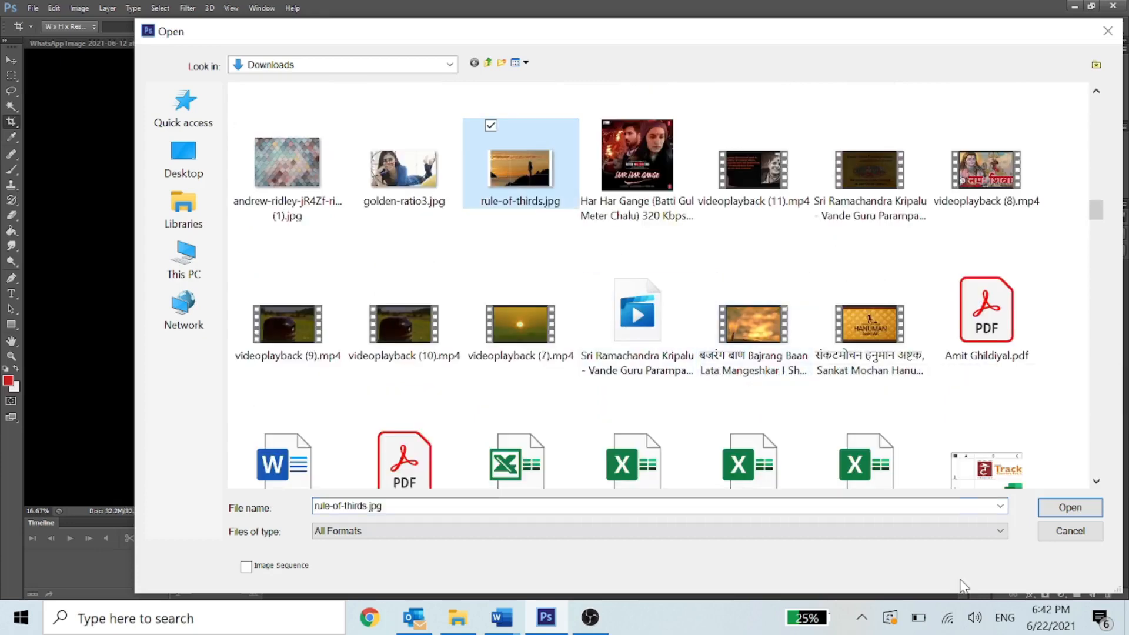
left_click(1054, 514)
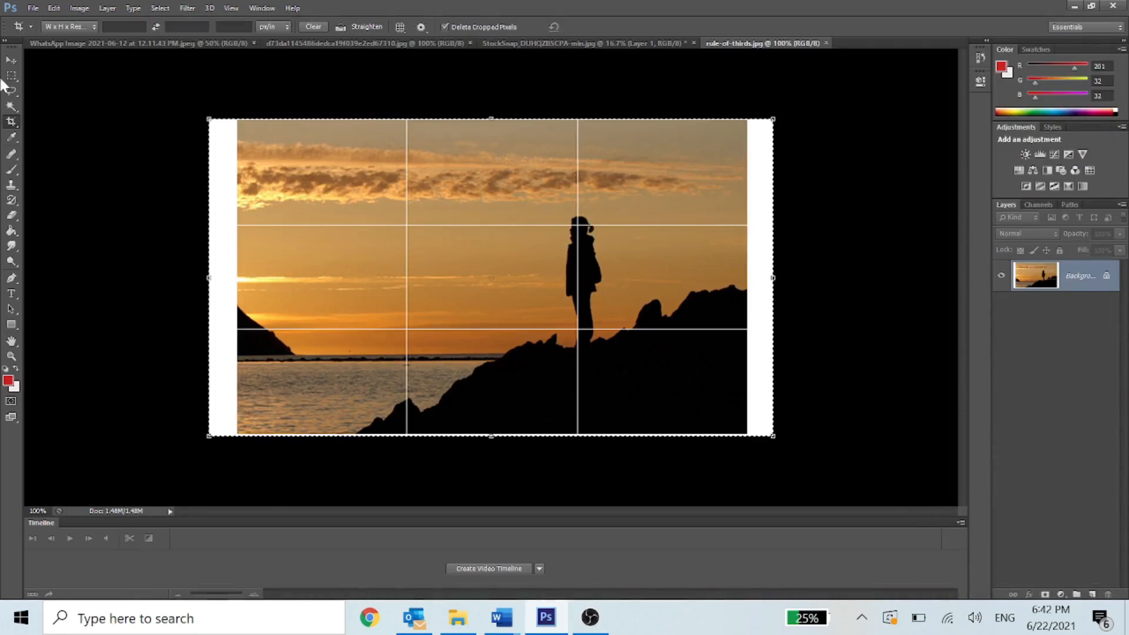
Paint red Brush circles around the standing figure and around the opposite rule-of-thirds line in the sunset image
left_click(11, 168)
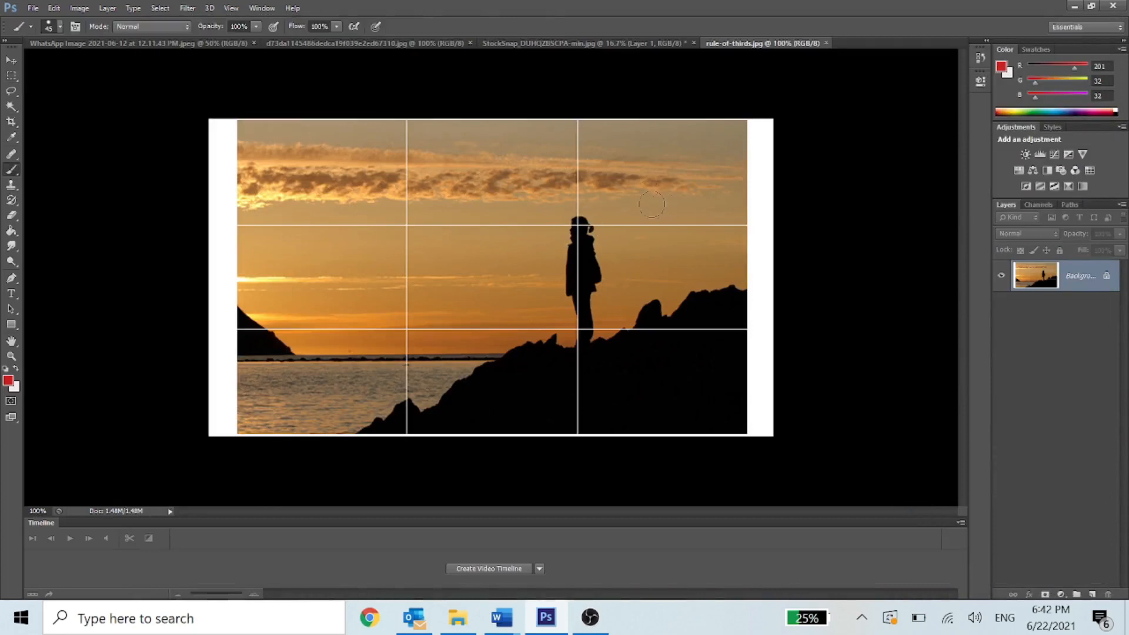
mouse_move(565, 184)
left_mouse_down()
mouse_move(544, 230)
mouse_move(683, 318)
mouse_move(573, 187)
left_mouse_up()
left_click(402, 191)
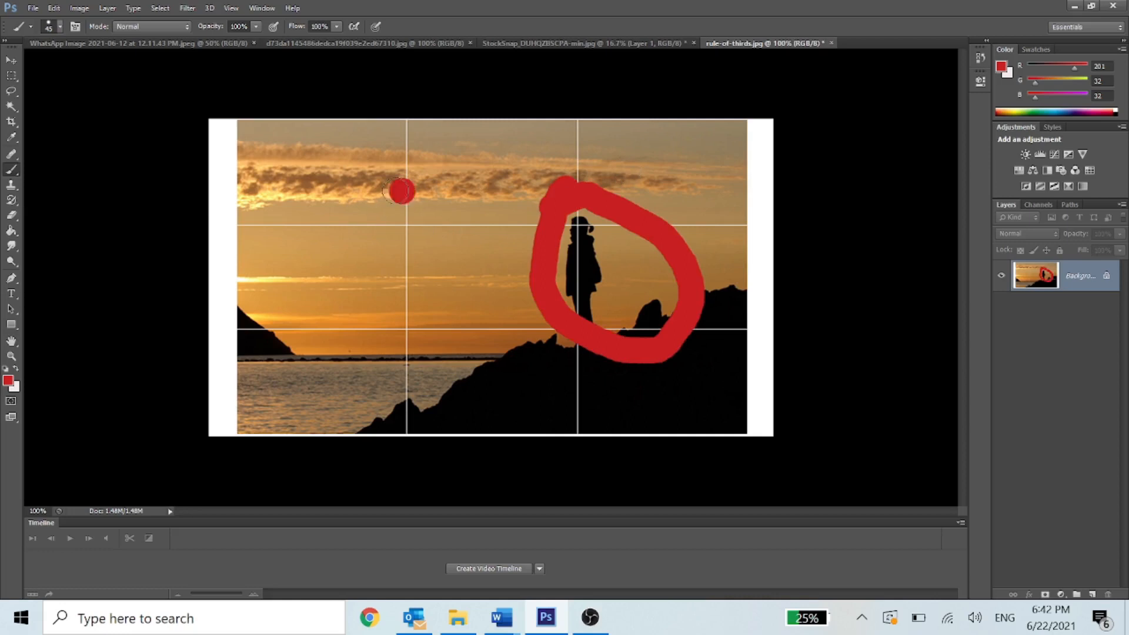
mouse_move(402, 191)
left_mouse_down()
mouse_move(511, 288)
mouse_move(362, 187)
left_mouse_up()
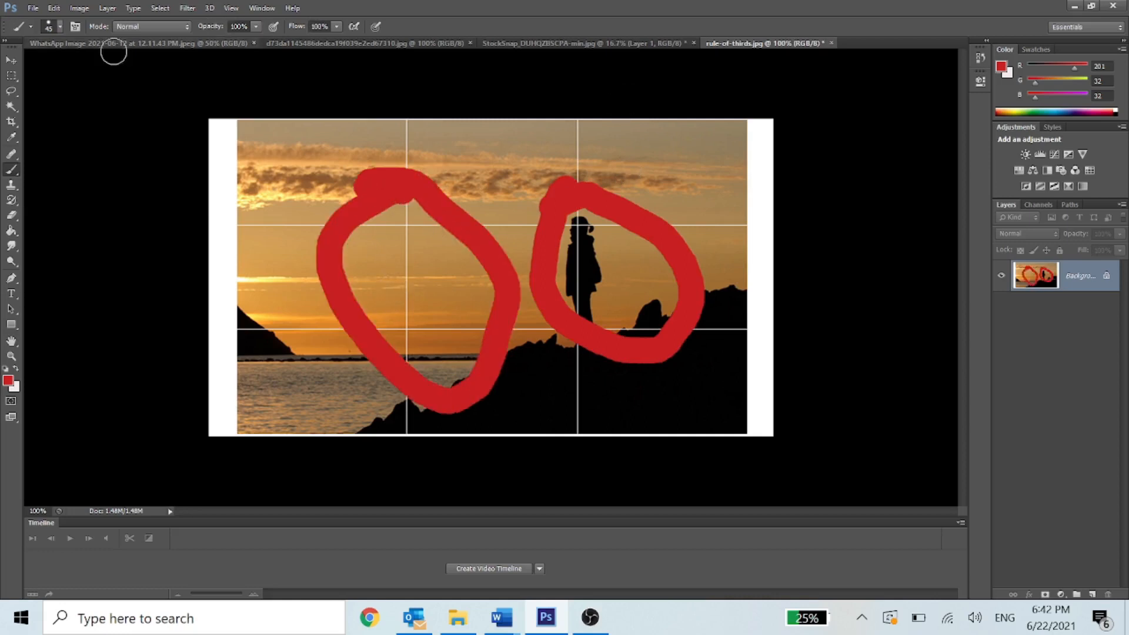
Return to the Crop tool and look through its available overlay options, such as Golden Ratio and Golden Spiral
left_click(11, 122)
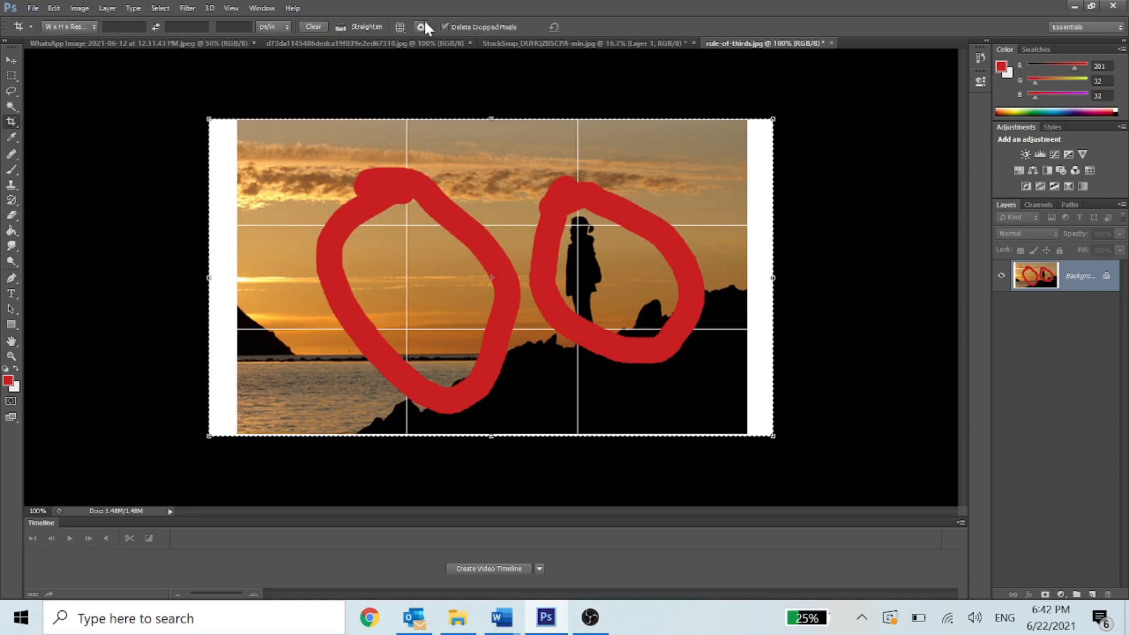
left_click(400, 26)
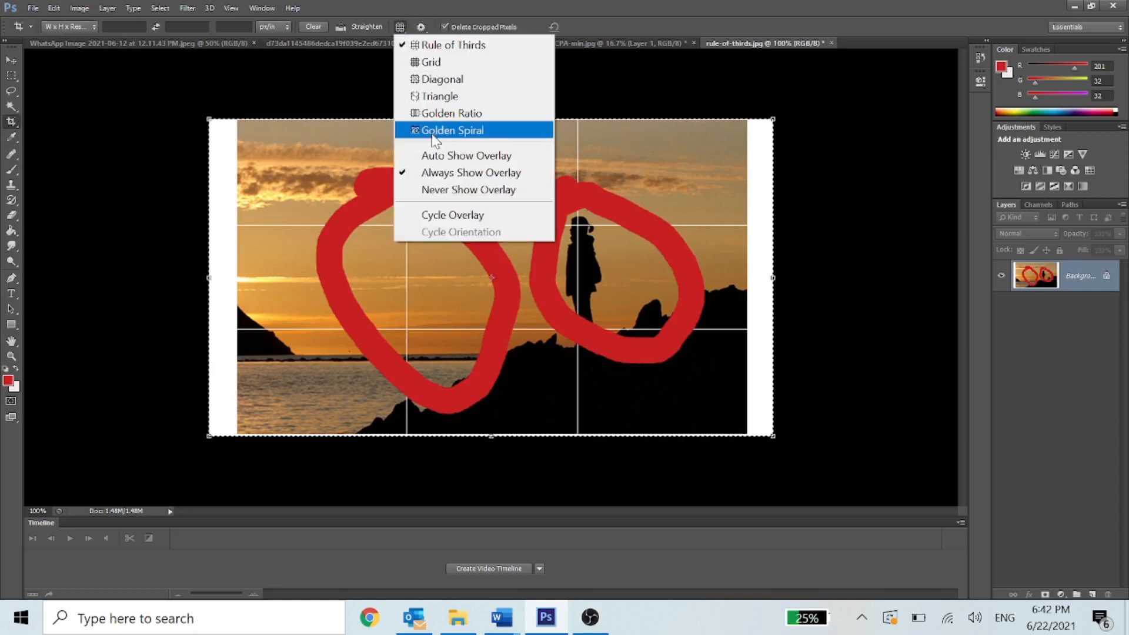
left_click(27, 5)
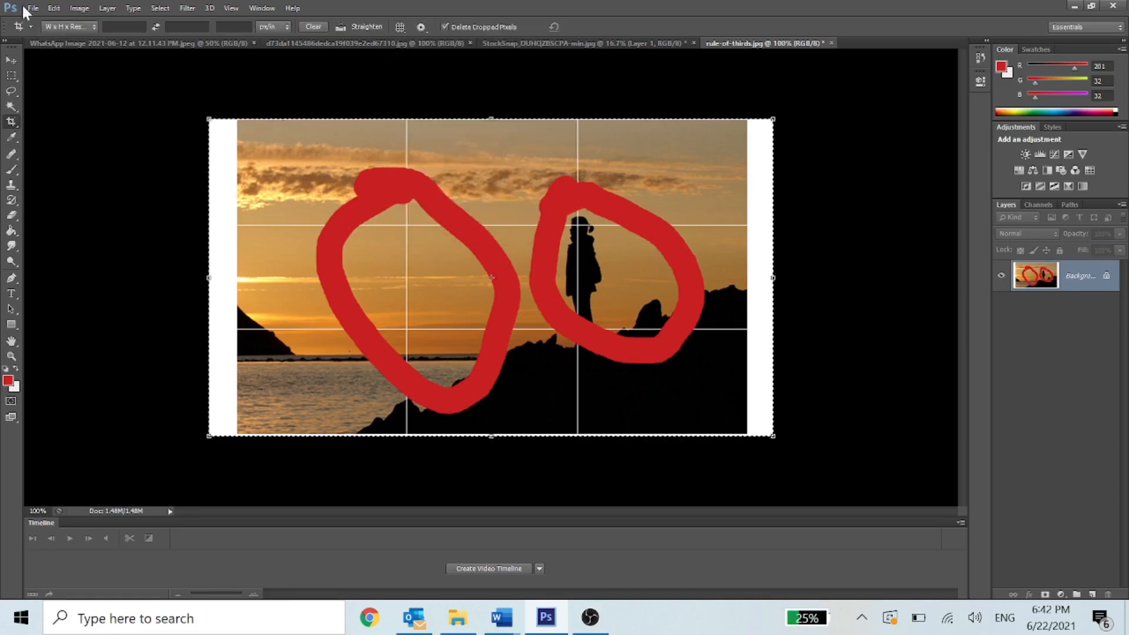
Open the image golden-ratio3.jpg from the Downloads folder
left_click(31, 7)
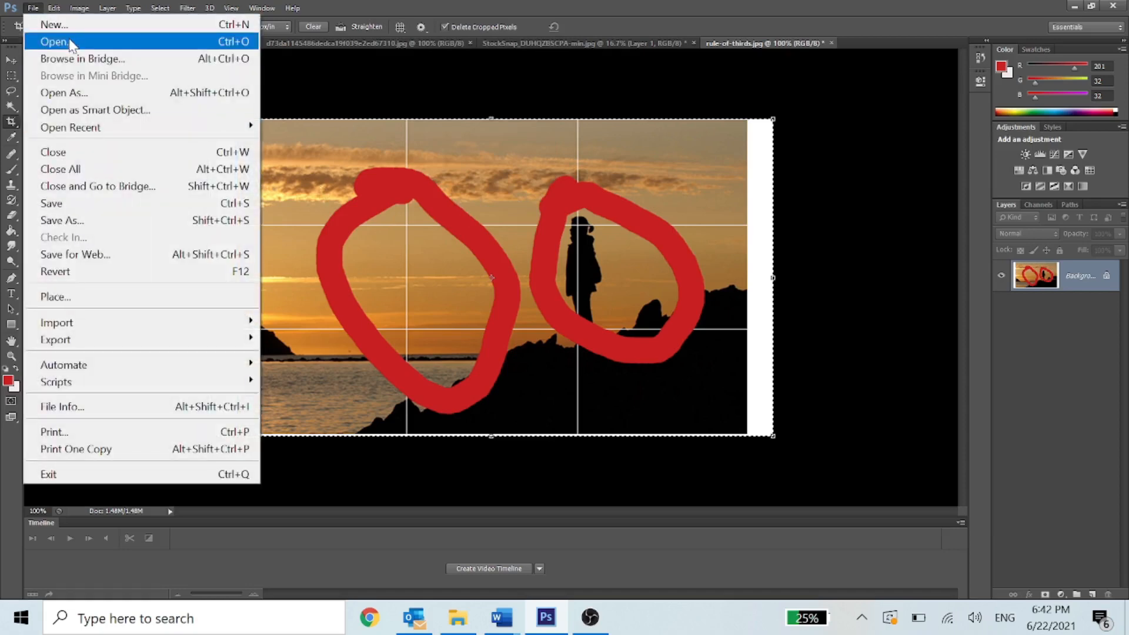
left_click(70, 41)
scroll(535, 351, "down", 5)
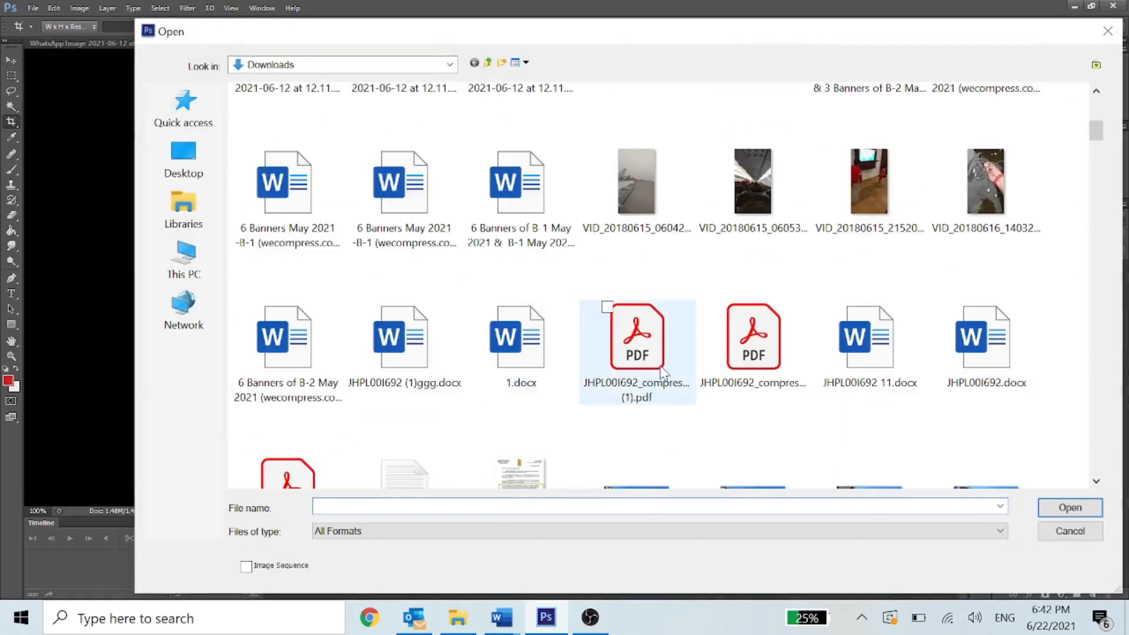
scroll(659, 362, "down", 2)
scroll(667, 362, "down", 3)
scroll(664, 361, "down", 3)
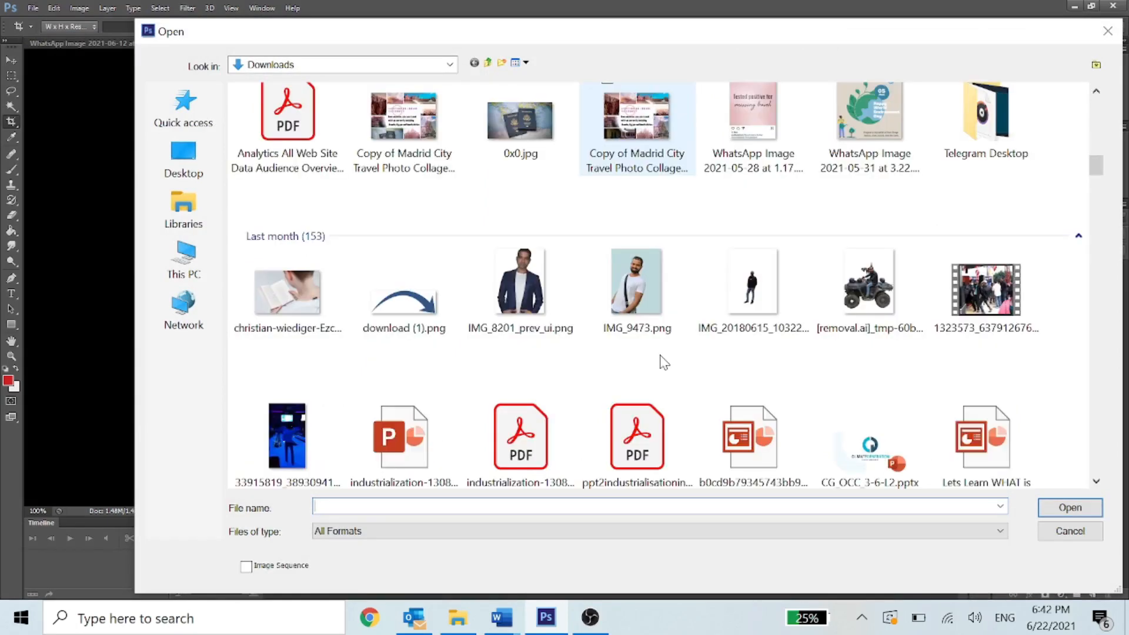
scroll(663, 362, "down", 9)
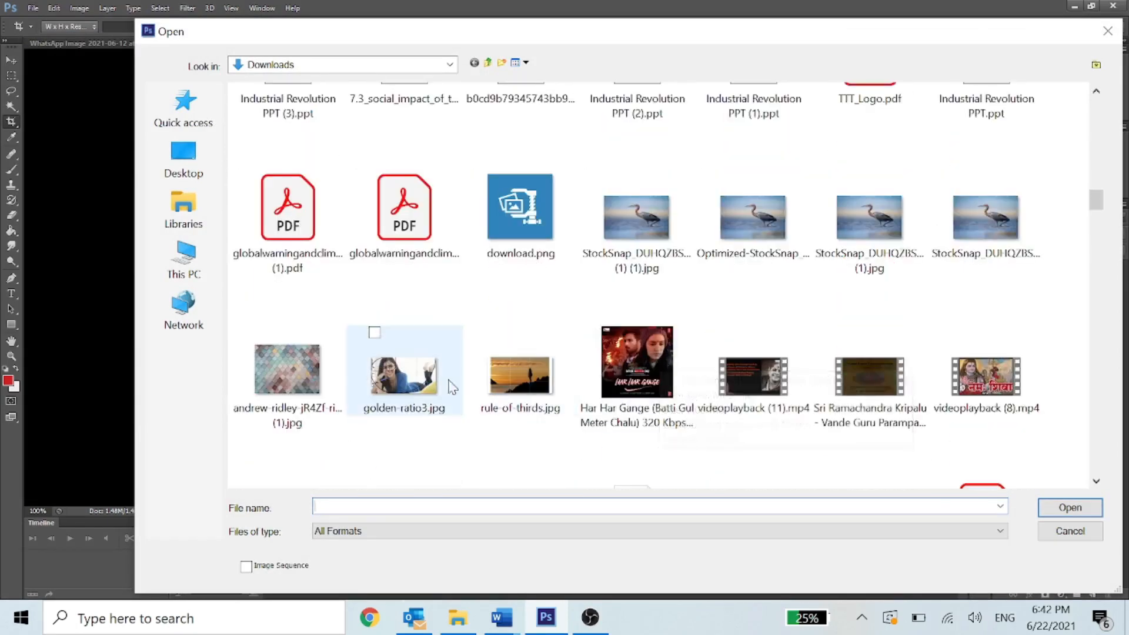
left_click(404, 376)
left_click(1040, 509)
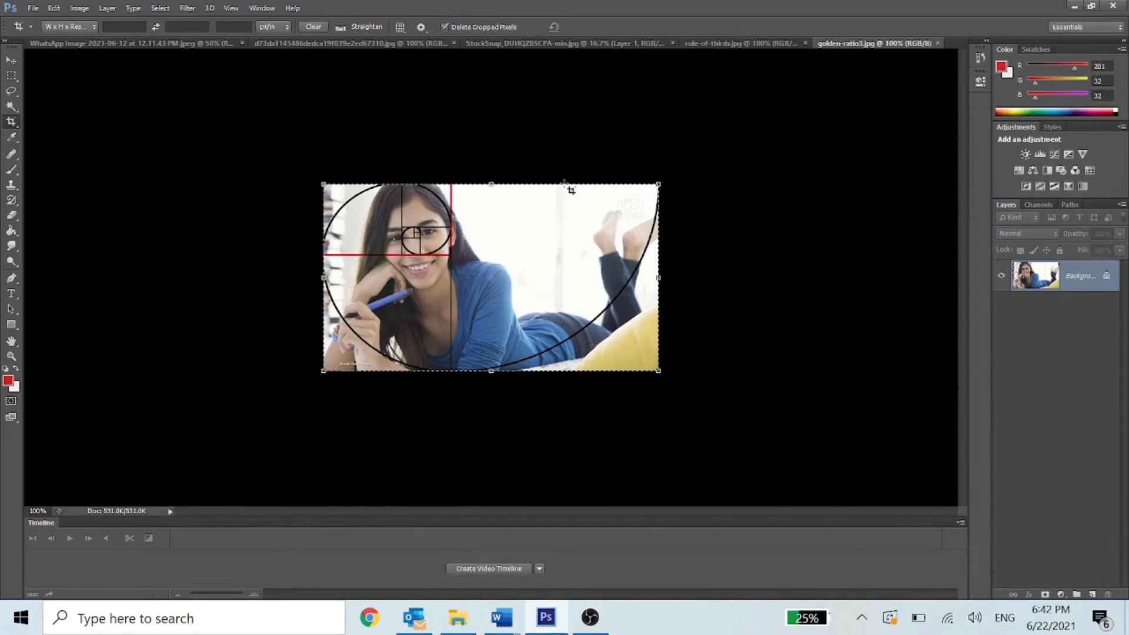
Show the Rule of Thirds crop overlay on the golden-ratio3.jpg image
left_click(399, 27)
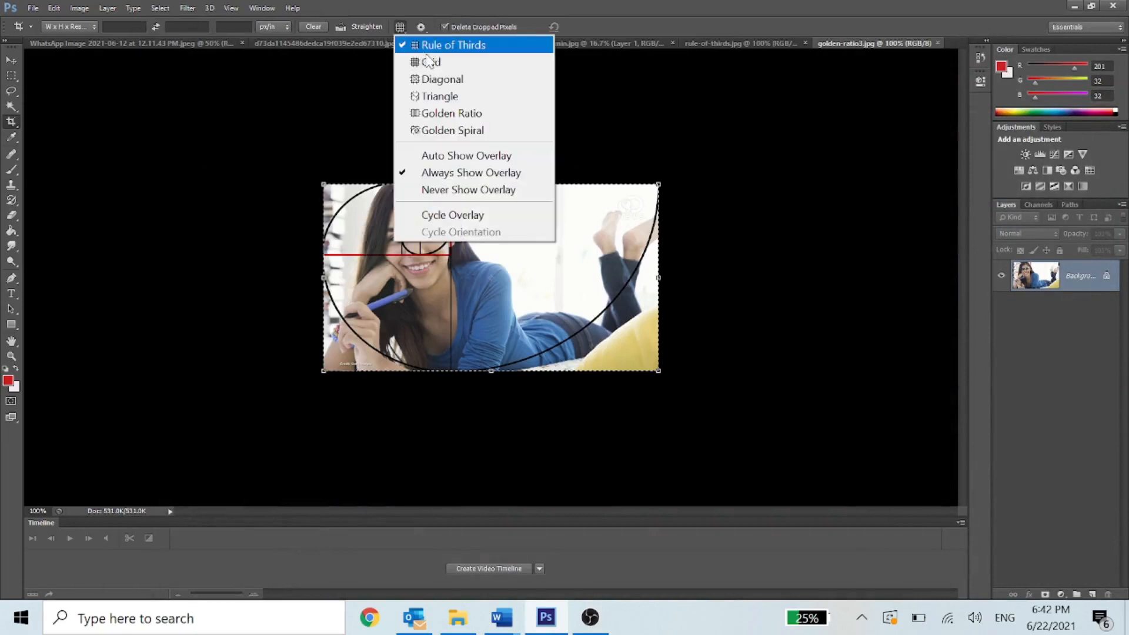
left_click(408, 45)
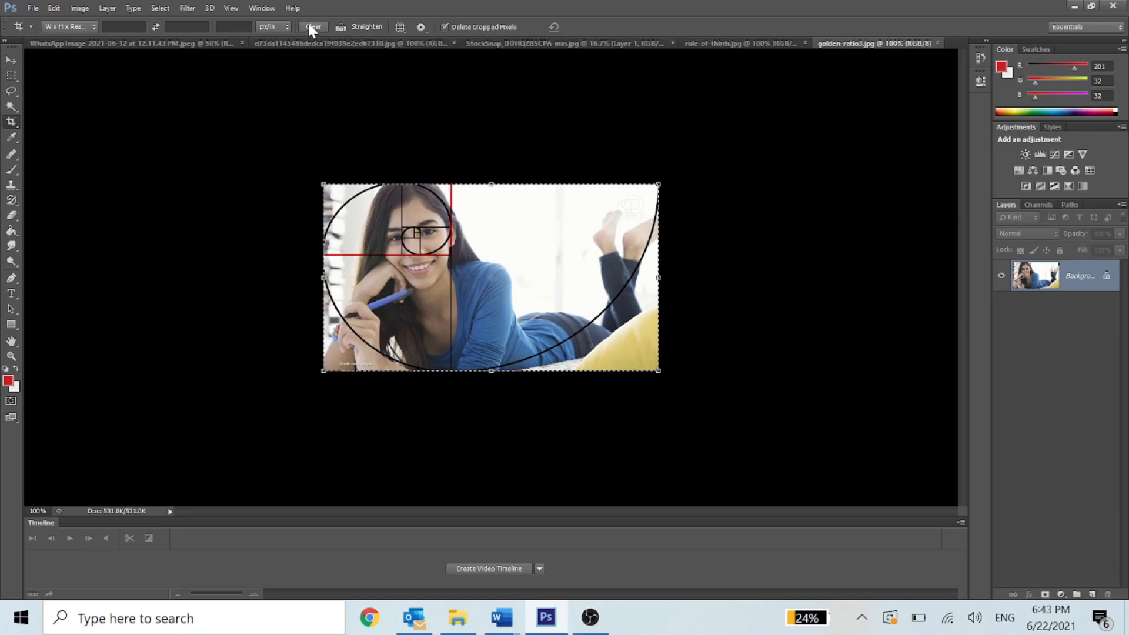
left_click(467, 51)
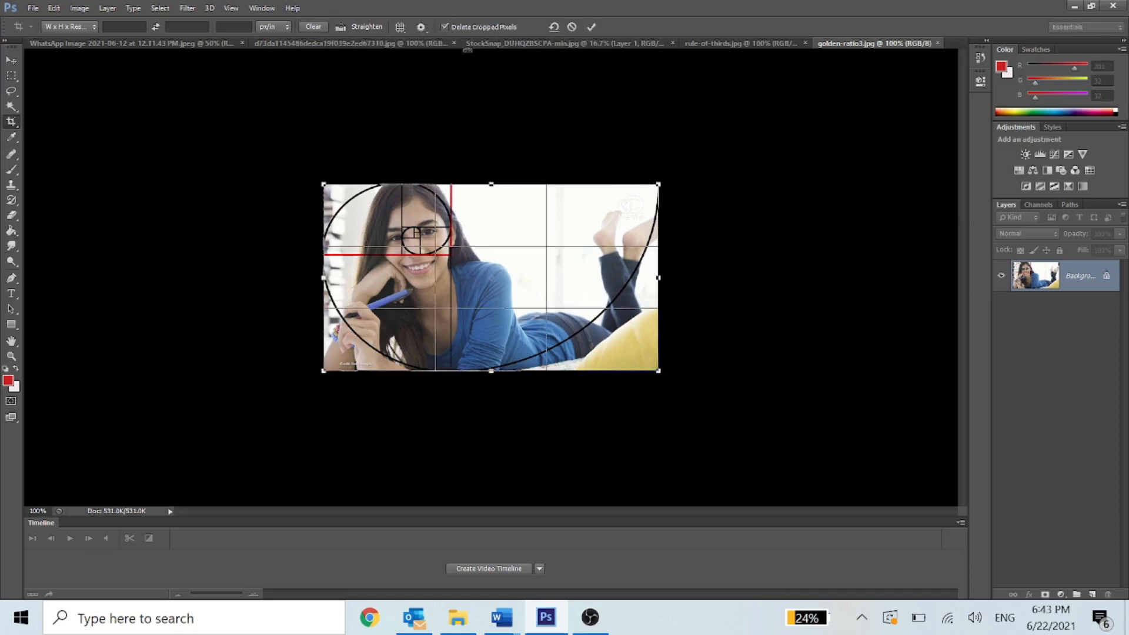
Switch to the photo of the person reading a book and activate the Perspective Crop tool
left_click(294, 40)
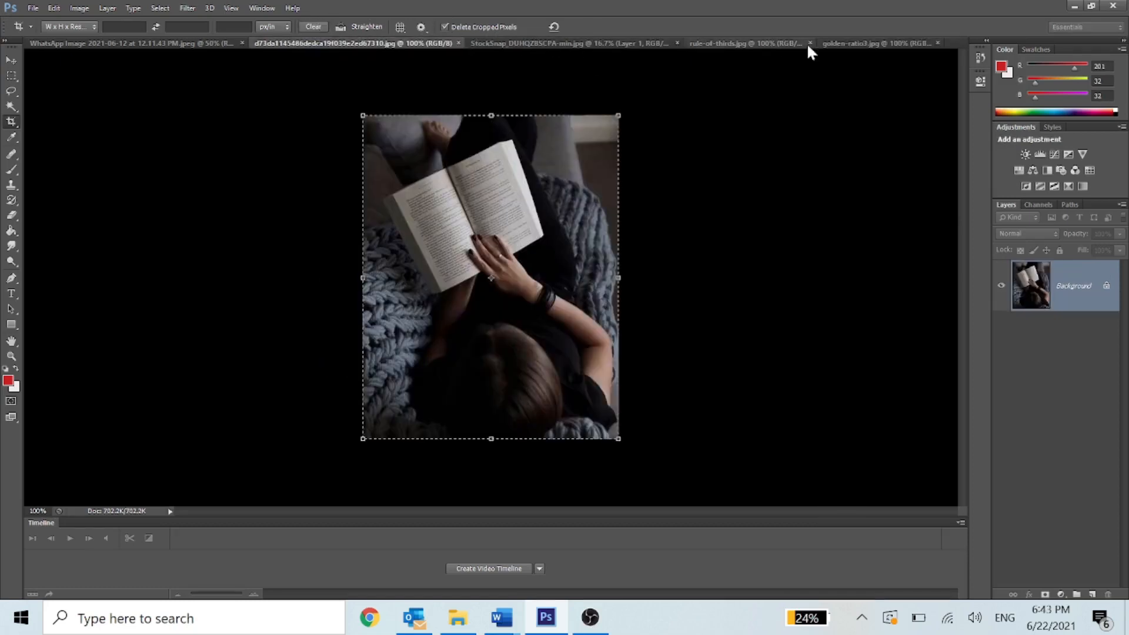
right_click(11, 122)
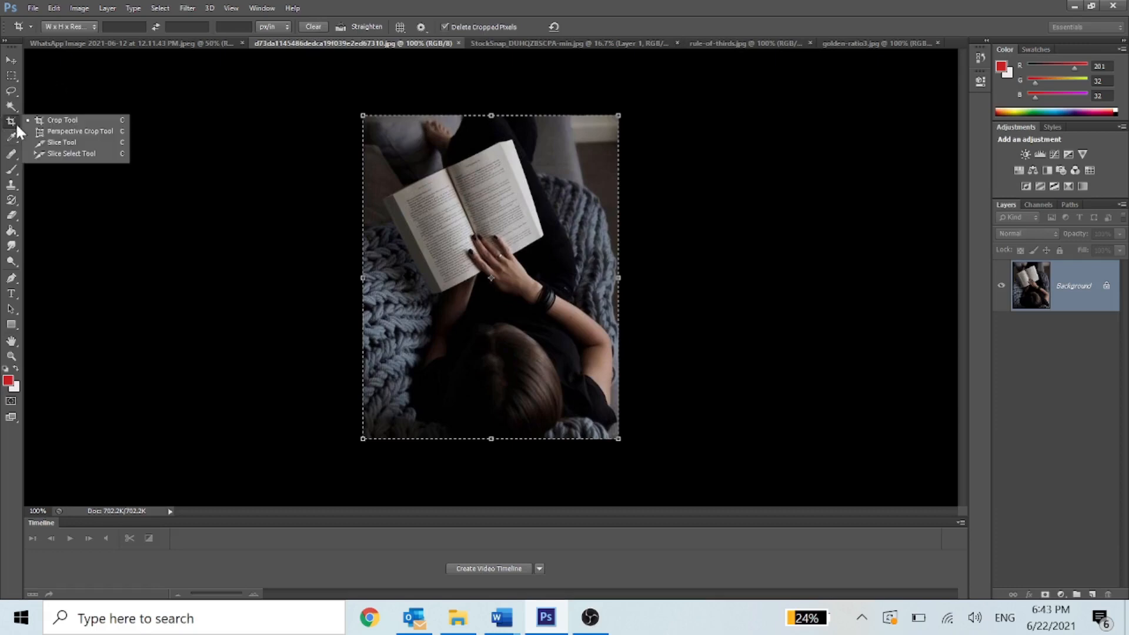
left_click(47, 132)
left_click(47, 135)
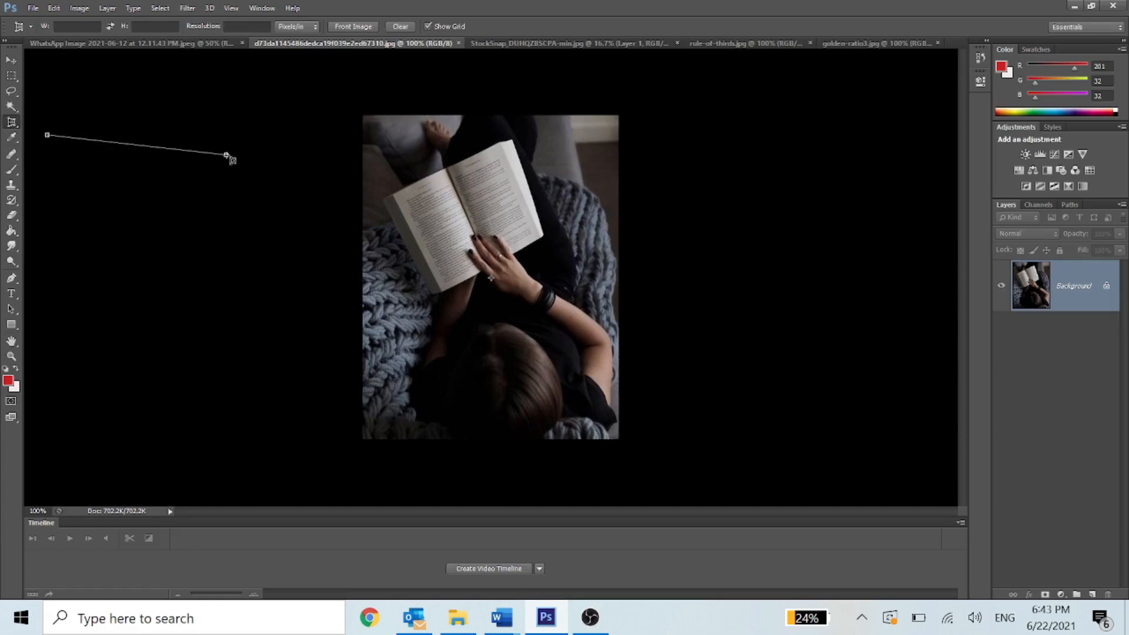
key("Escape")
left_click(215, 147)
key("Escape")
scroll(504, 255, "up", 5)
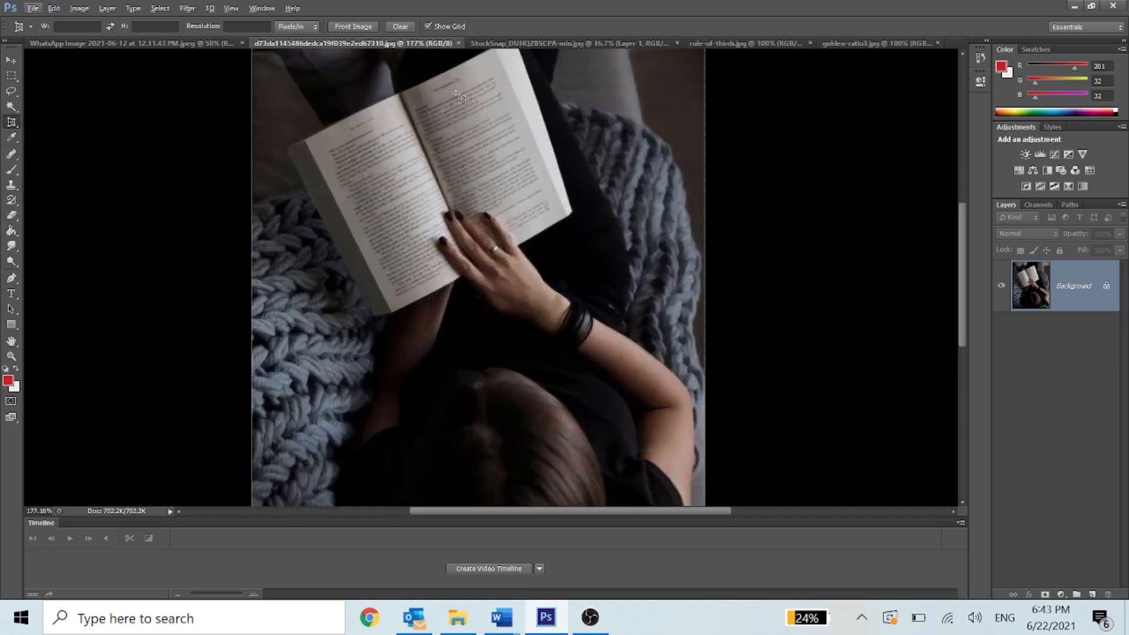
left_click(404, 95)
left_click(492, 51)
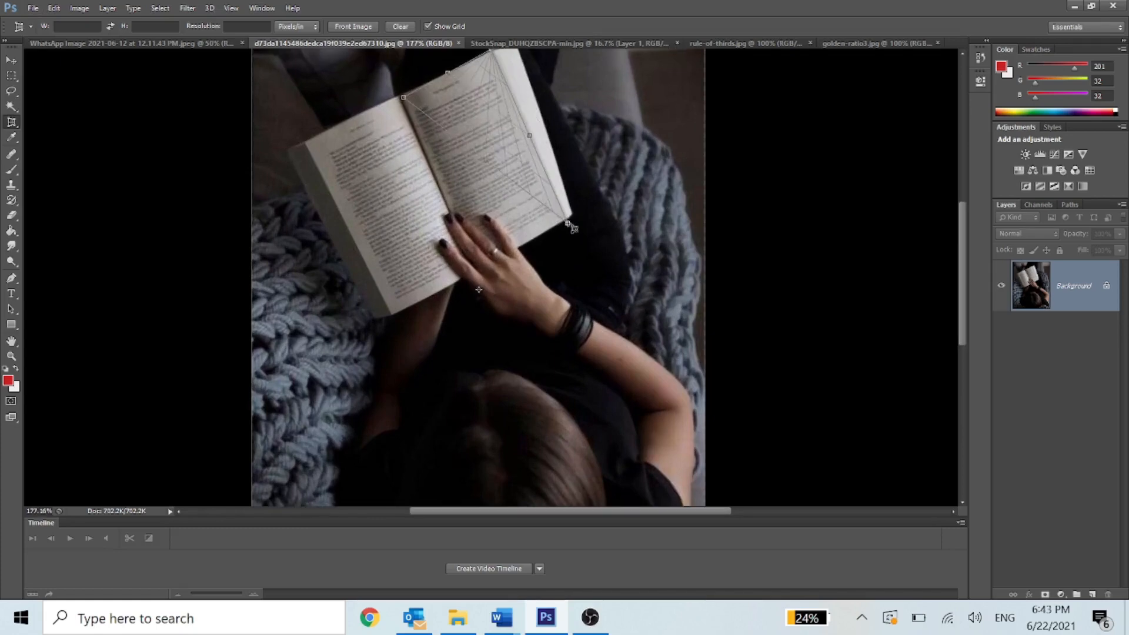
double_click(568, 223)
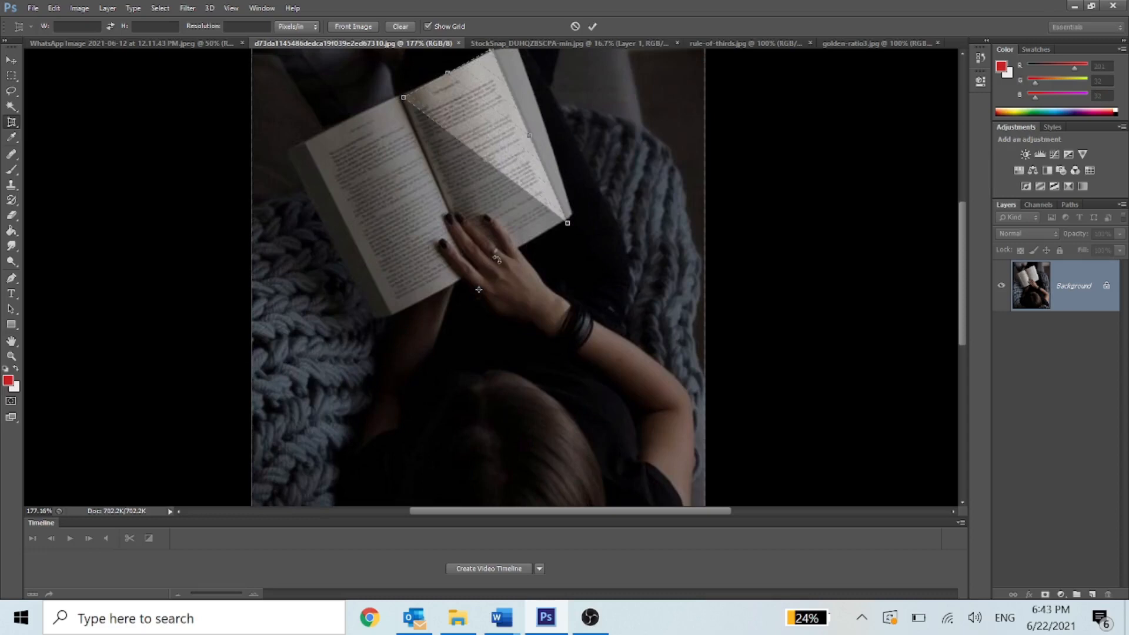
key("Escape")
Perspective-crop the photo to the open book's right-hand page by marking the page's four corners
left_click(403, 95)
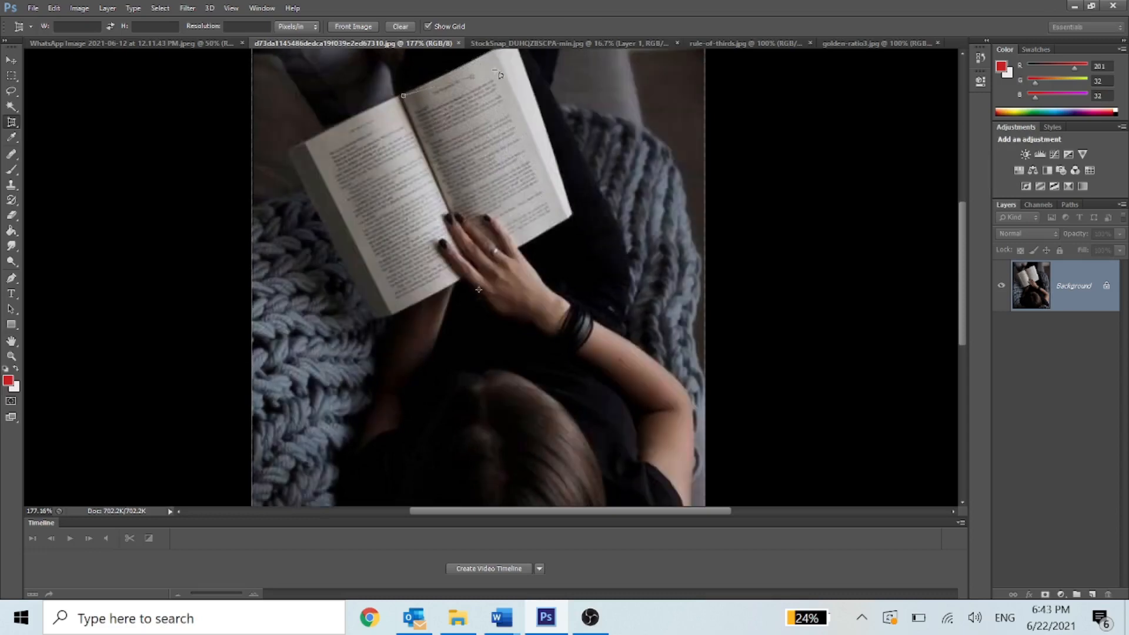
left_click(494, 51)
left_click(563, 219)
left_click(483, 266)
key("Return")
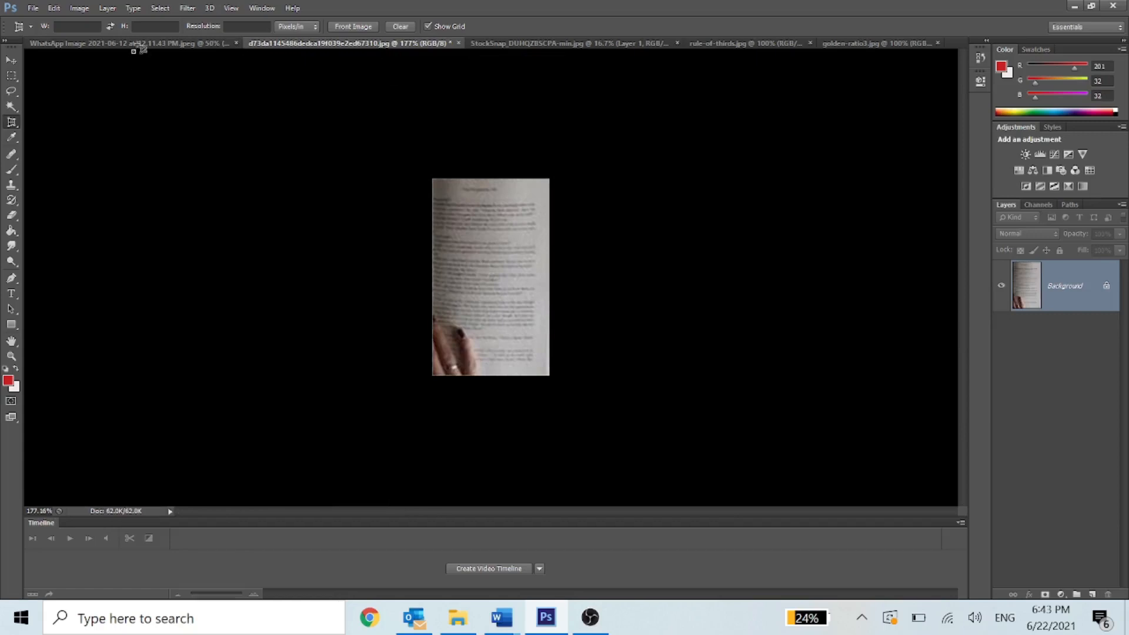
key("Escape")
In the WhatsApp desk photo, perspective-crop the image to the front cover of the book using its four corners
left_click(11, 60)
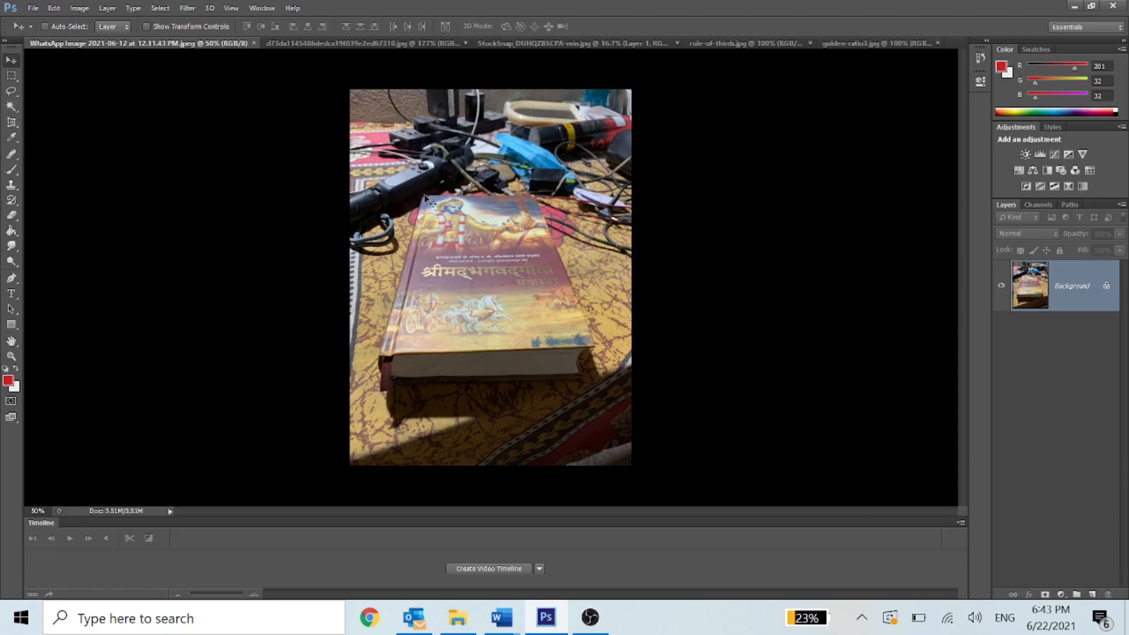
left_click(12, 123)
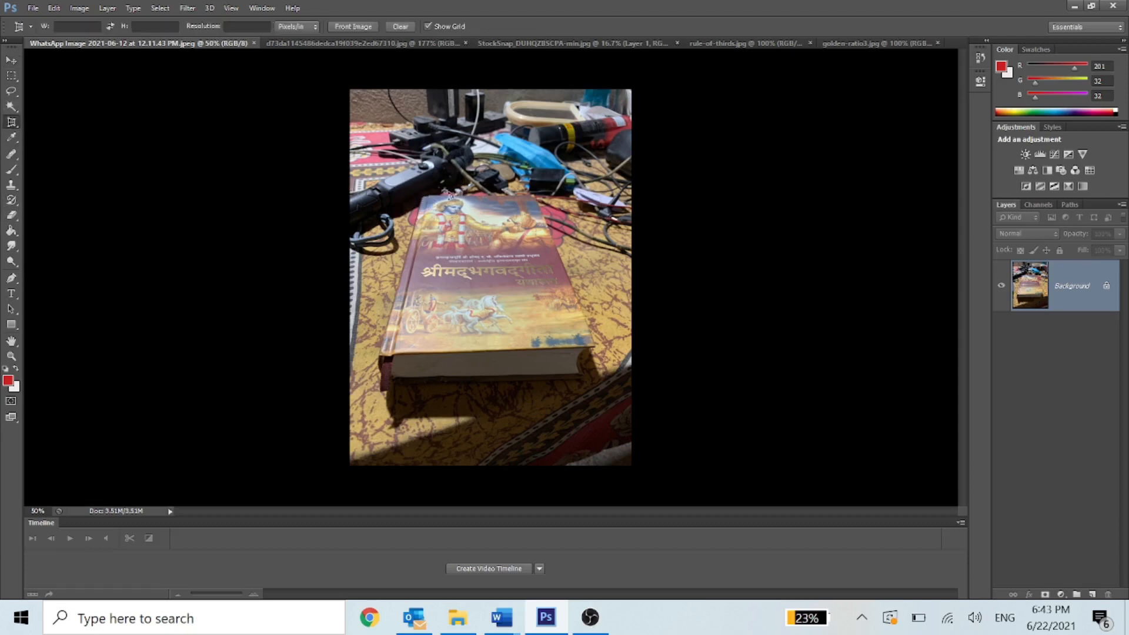
left_click_drag(422, 195, 572, 361)
left_click(377, 353)
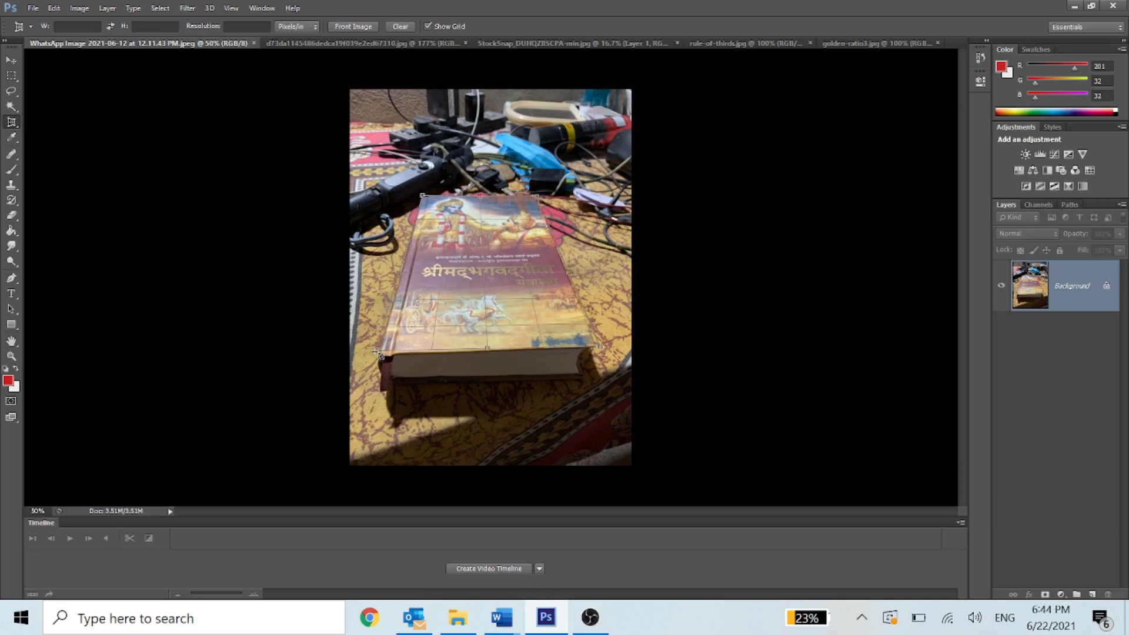
key("Return")
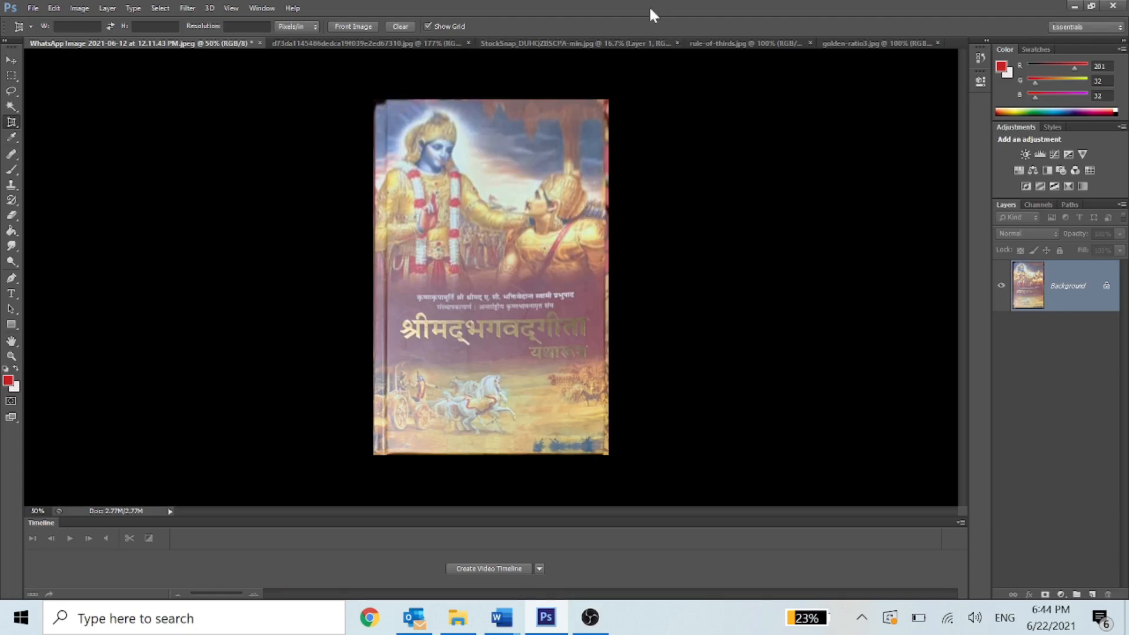
View the tools grouped with Perspective Crop, including Slice and Slice Select, and switch to the Move tool
left_click(17, 123)
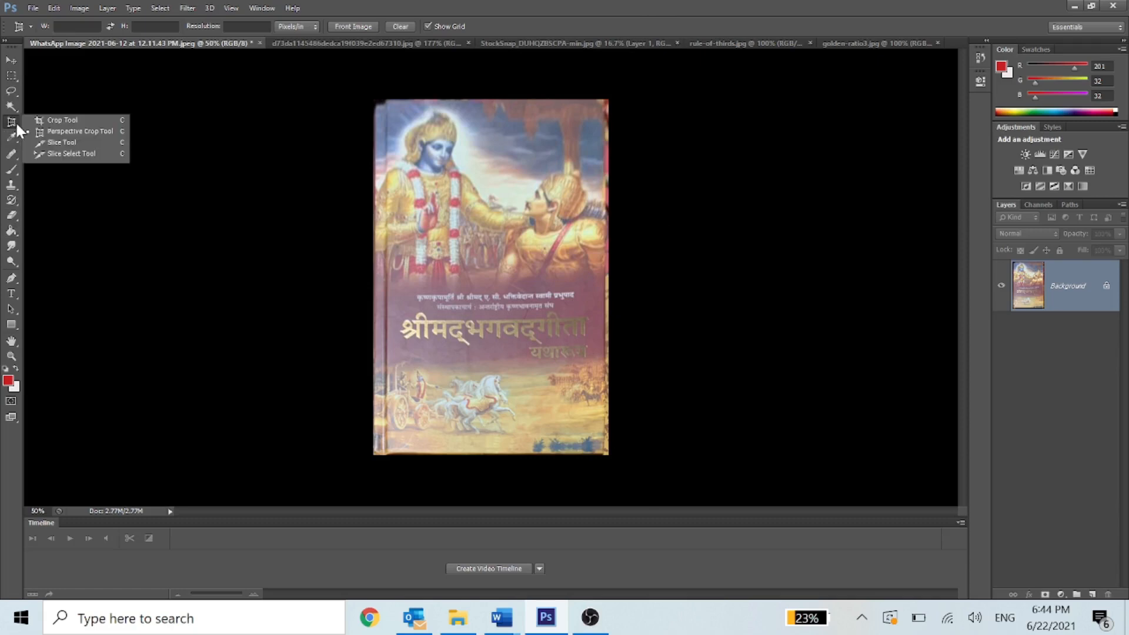
left_click(73, 131)
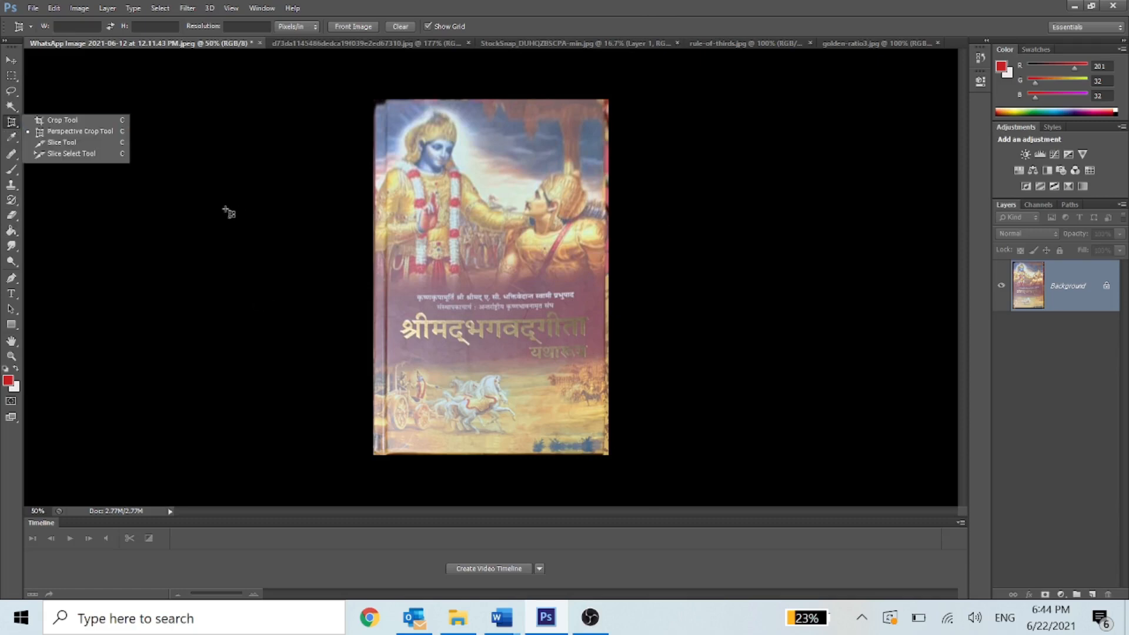
left_click(12, 59)
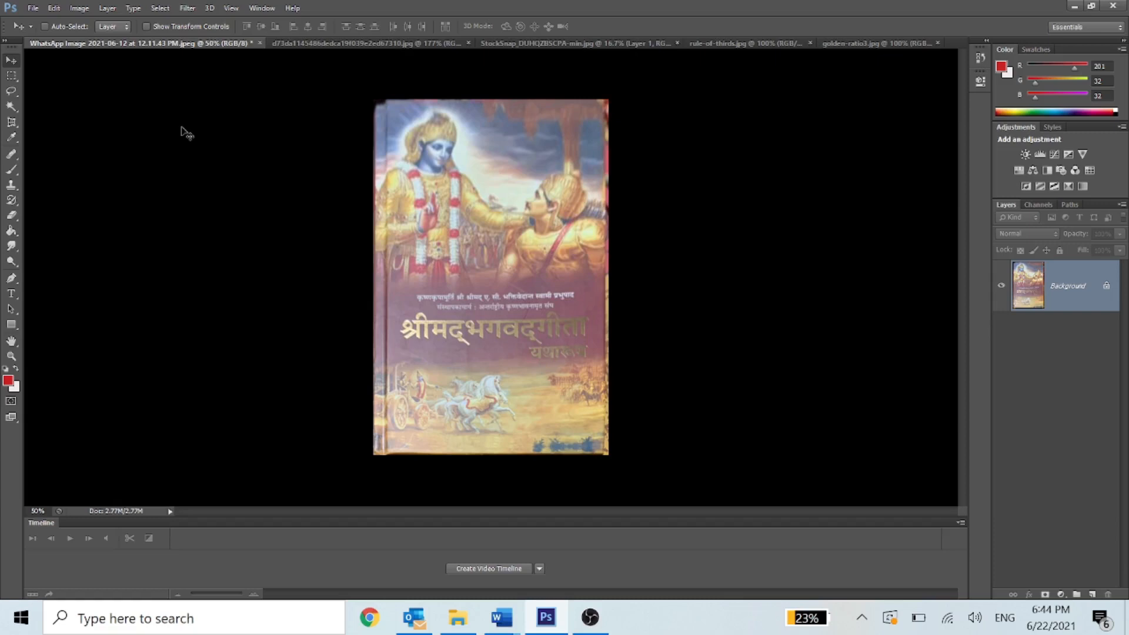
Close all five open images, including the book cover, rule-of-thirds, golden-ratio and heron photos, without saving any changes
left_click(260, 43)
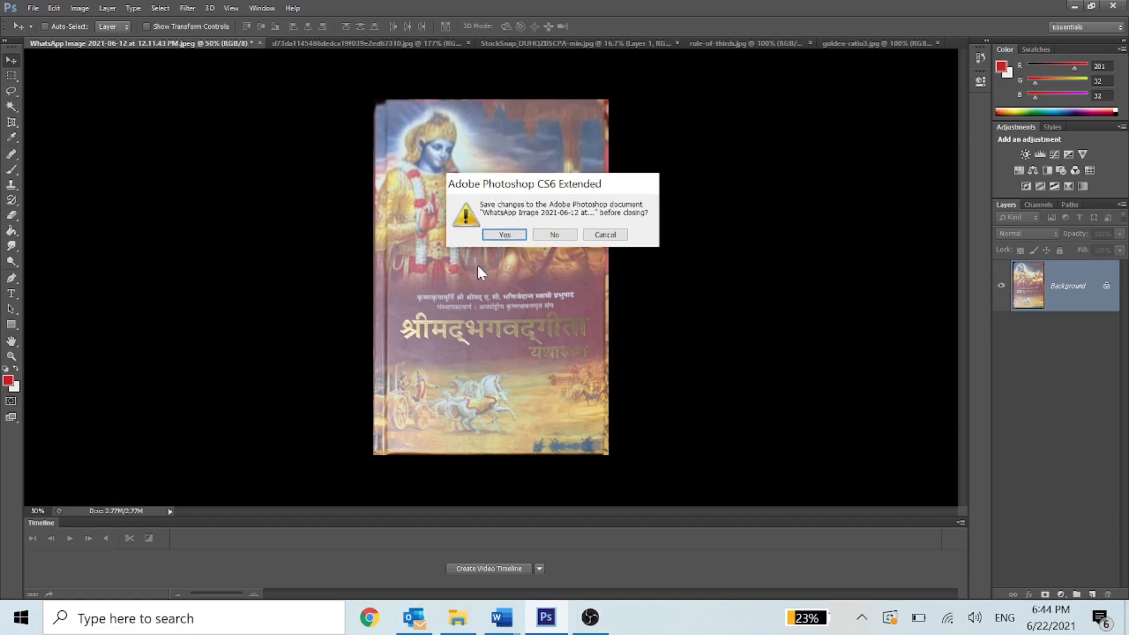
left_click(555, 234)
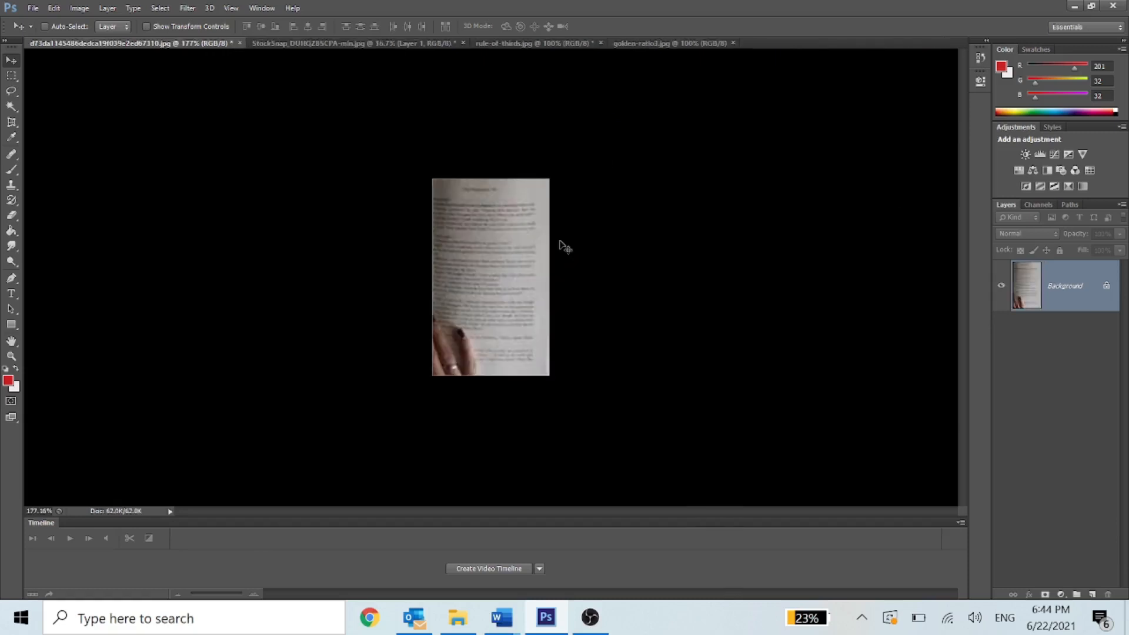
left_click(240, 43)
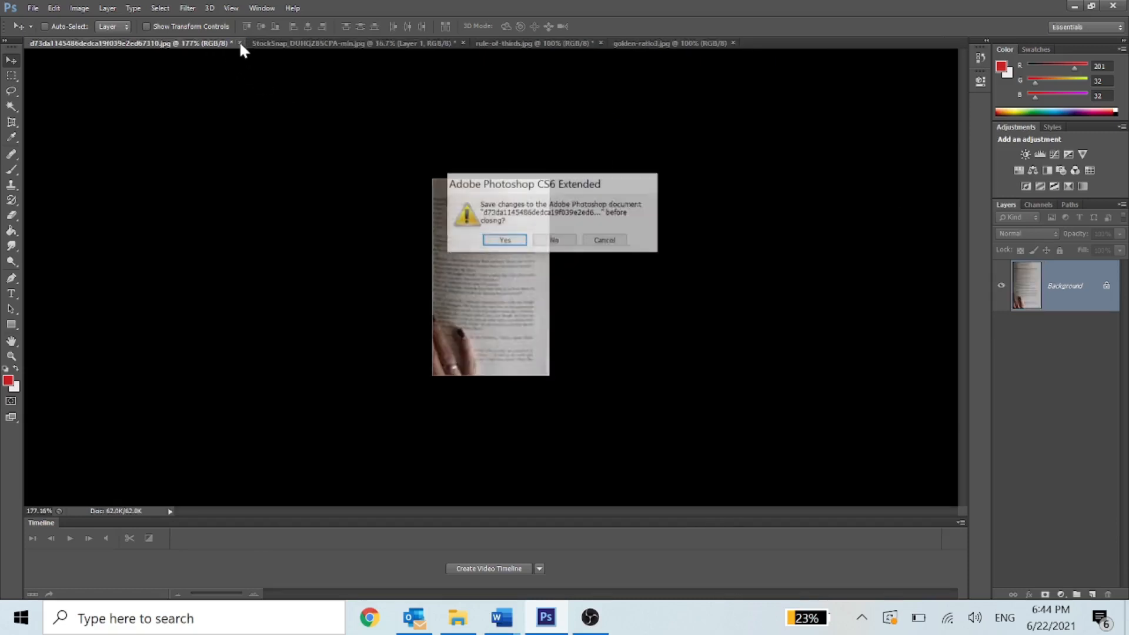
left_click(556, 240)
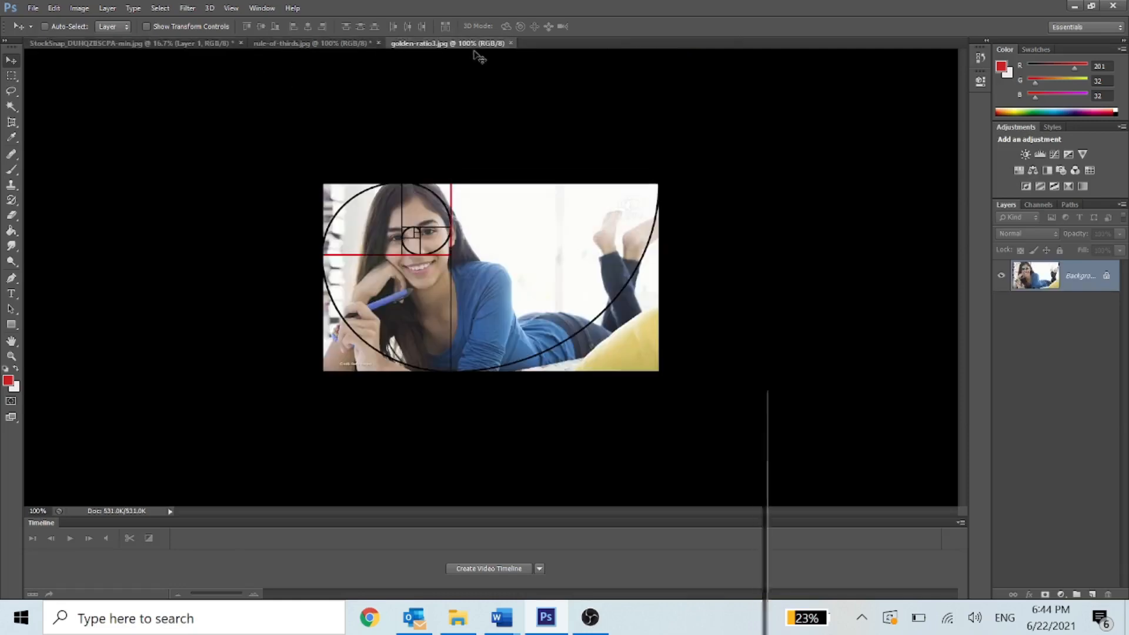
left_click(511, 43)
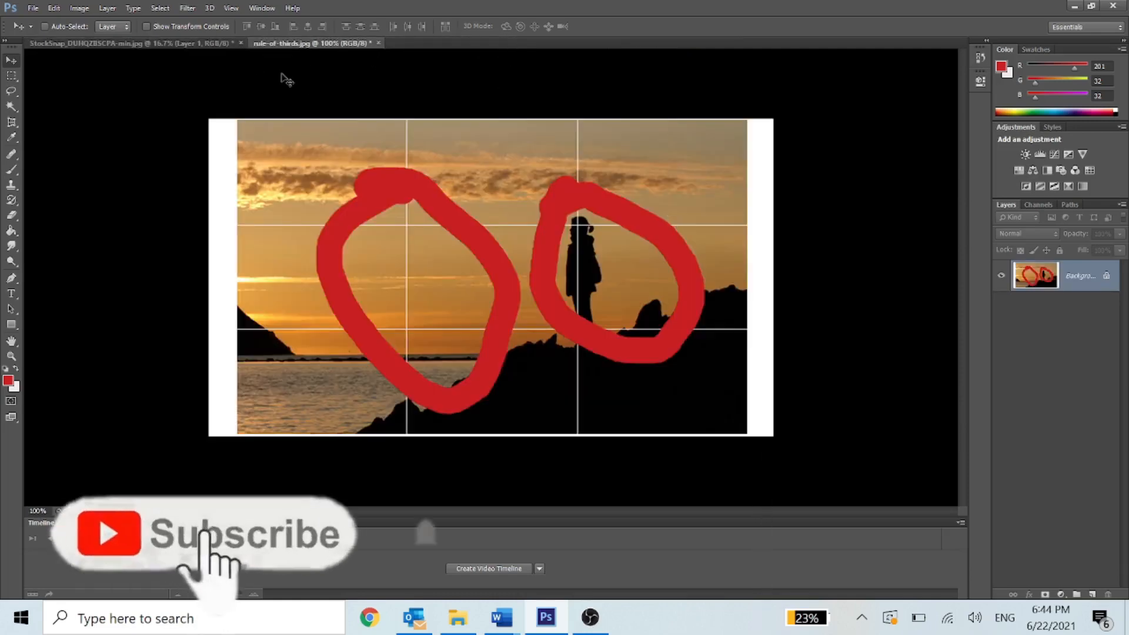
left_click(379, 43)
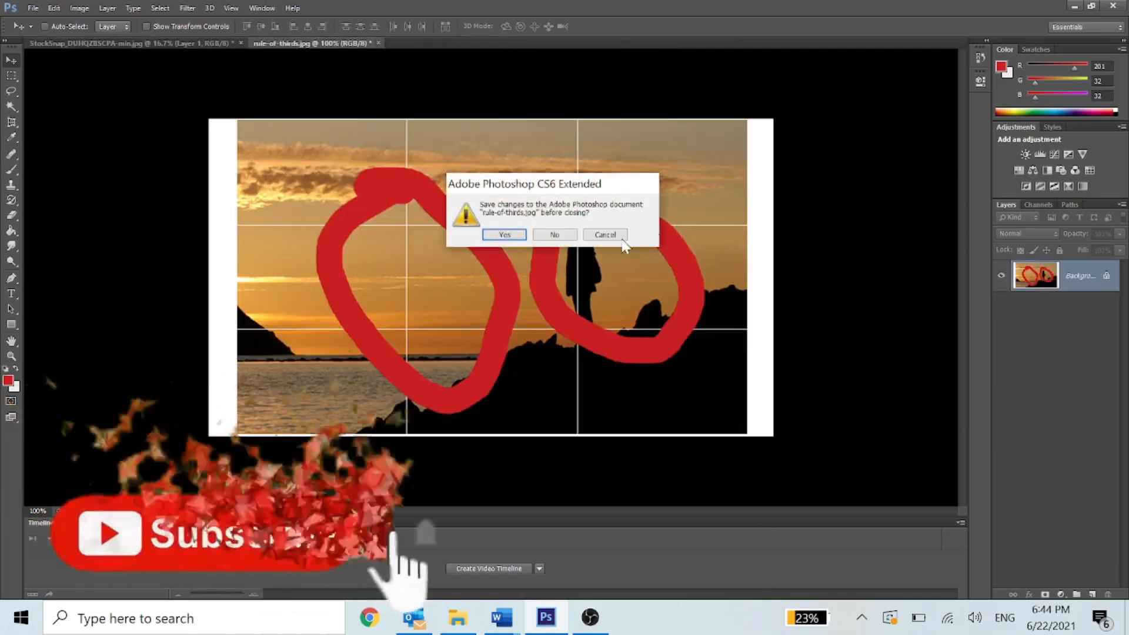
left_click(550, 235)
left_click(241, 43)
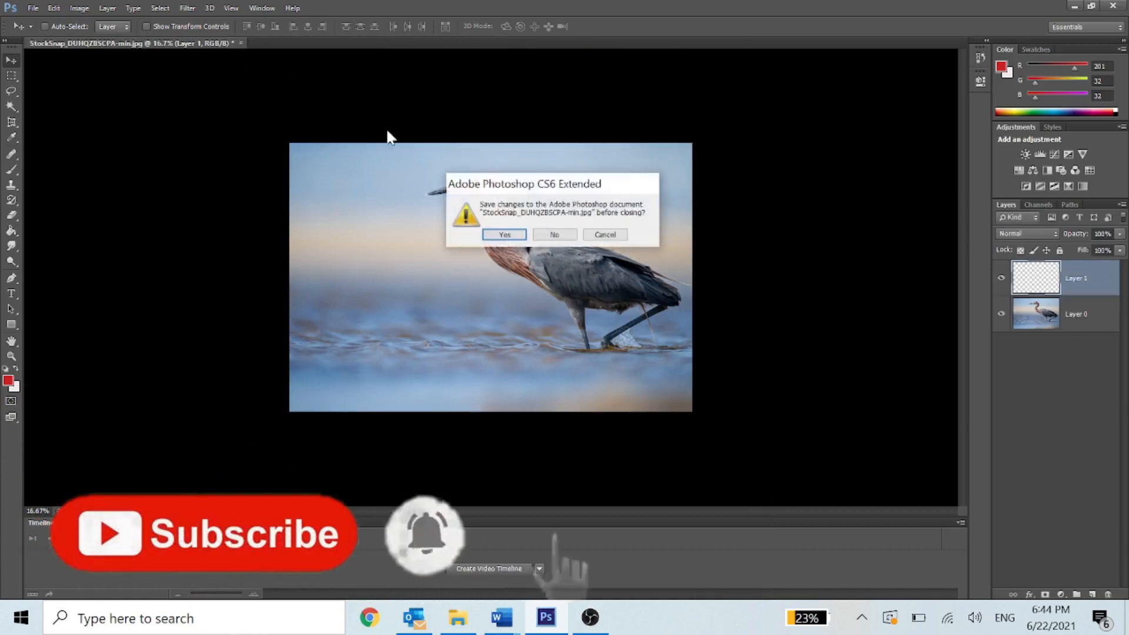
left_click(569, 236)
Open the ink face drawing and the sunset skyline photo together from the Desktop folder
left_click(32, 8)
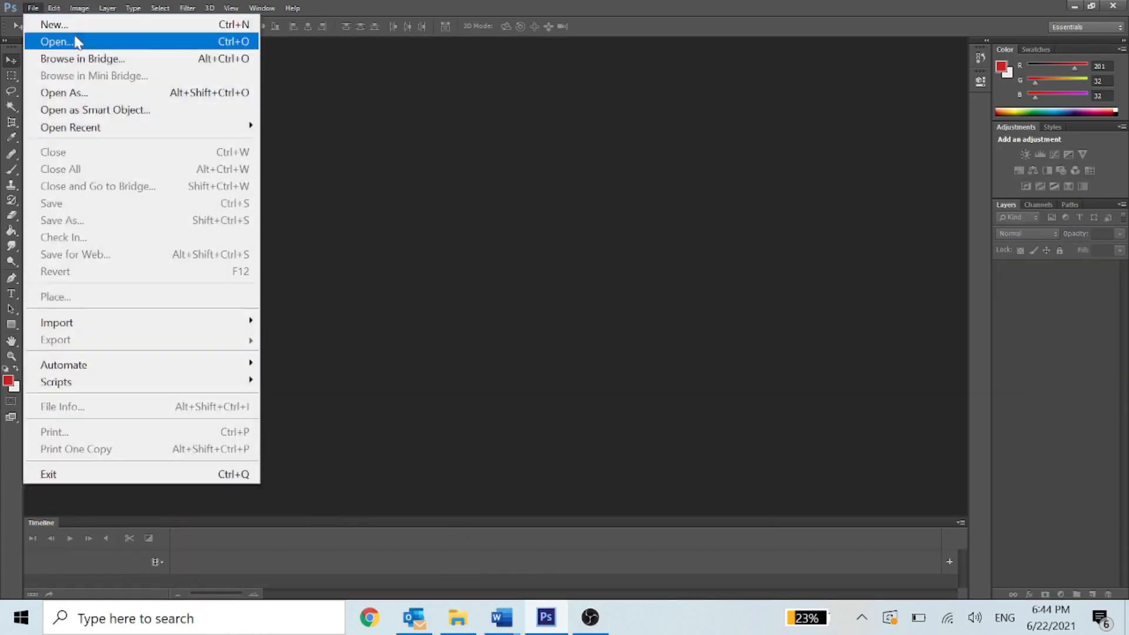
left_click(76, 42)
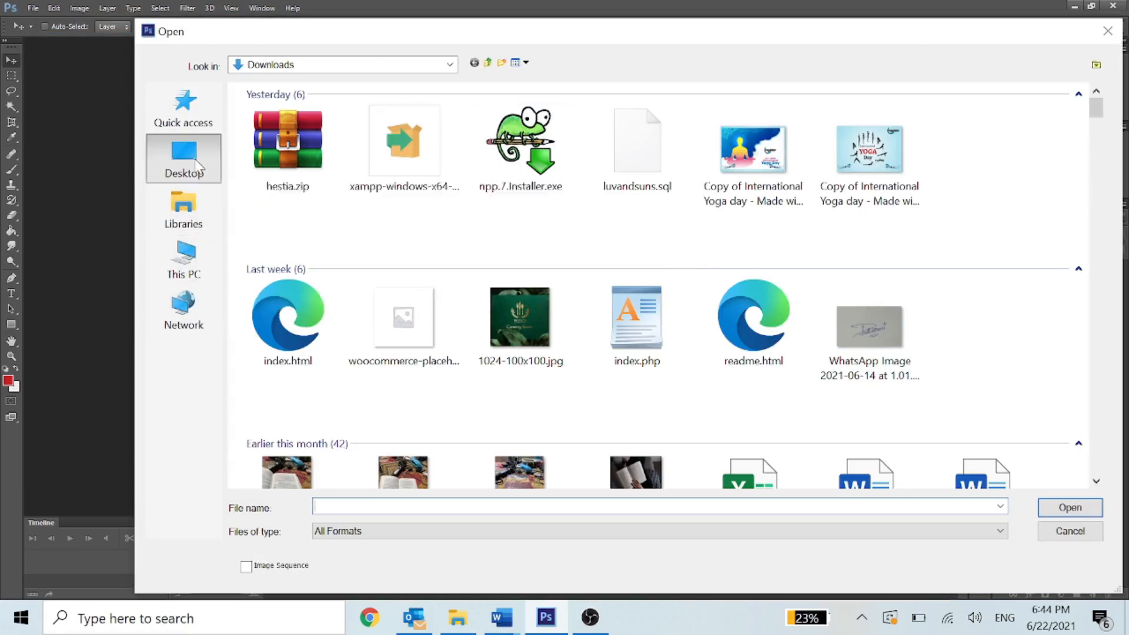
left_click(198, 166)
scroll(754, 347, "down", 10)
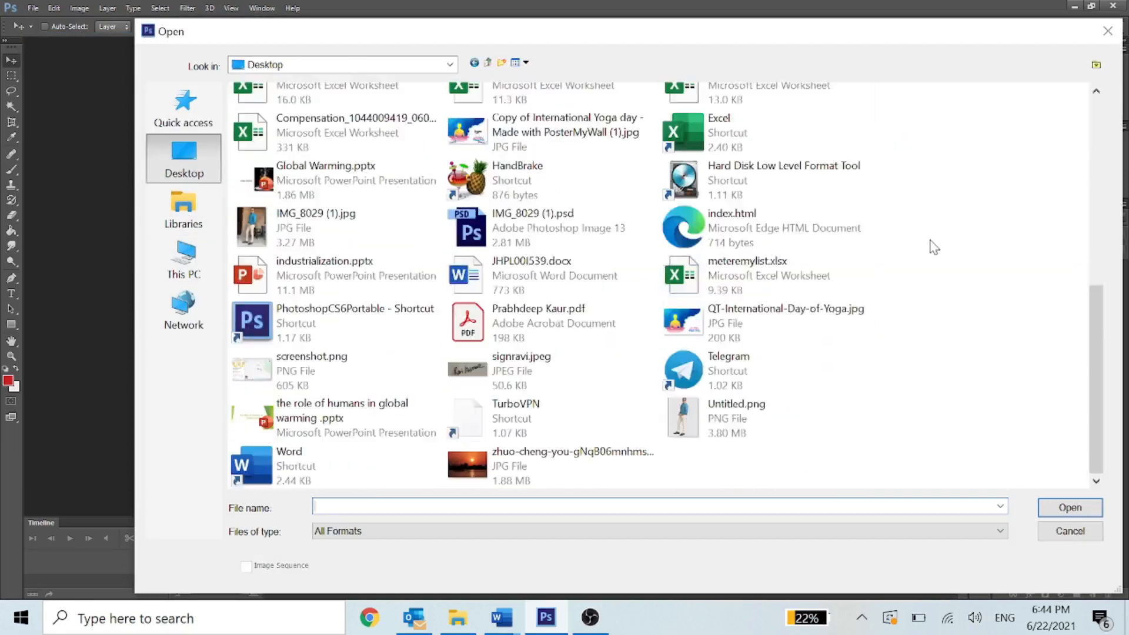
scroll(934, 247, "up", 5)
left_click(765, 272)
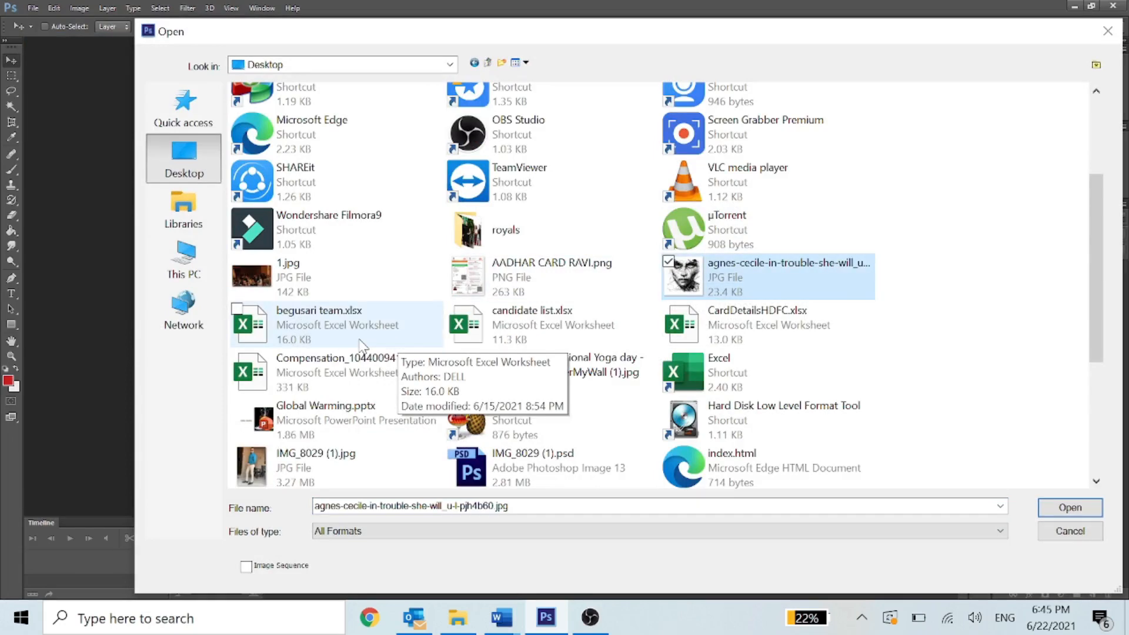
scroll(361, 347, "down", 1)
scroll(360, 347, "down", 1)
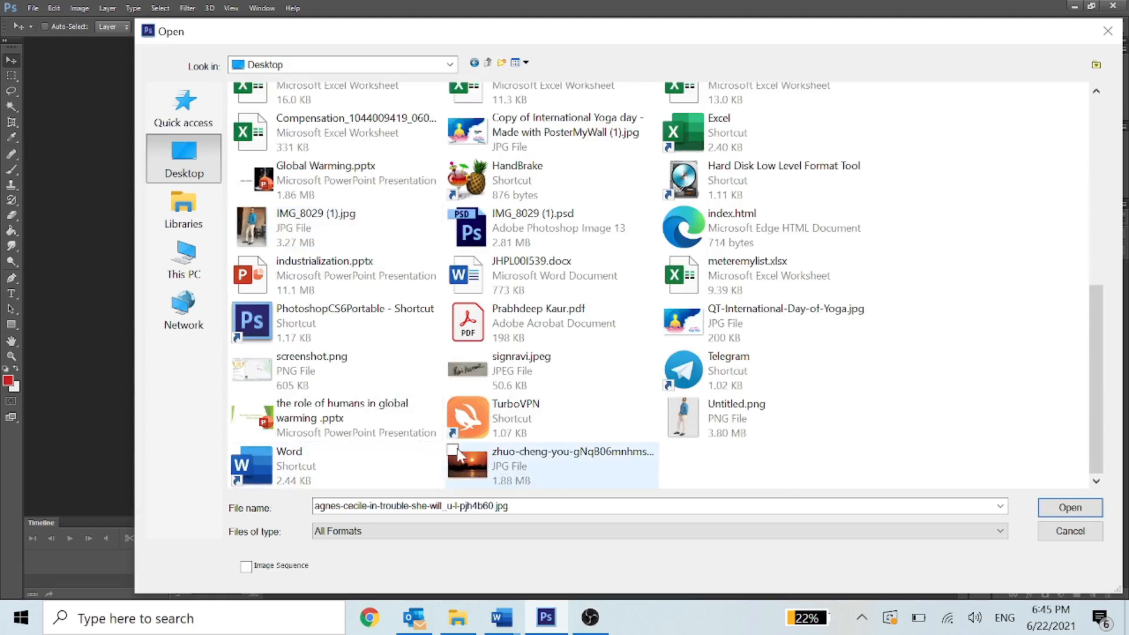
left_click(454, 451)
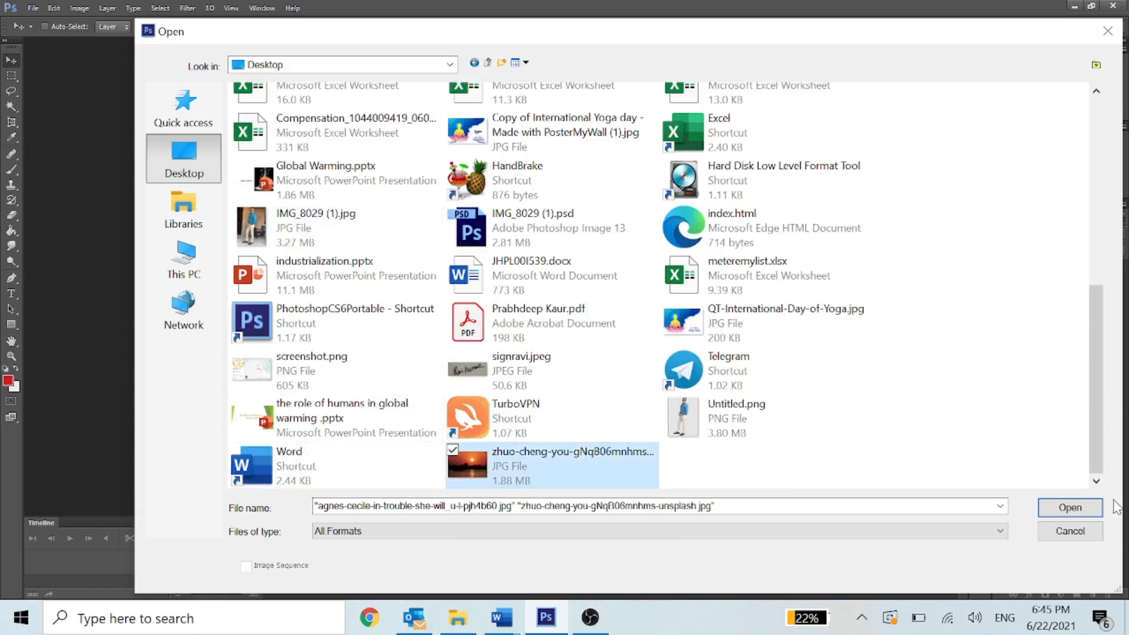
left_click(1046, 509)
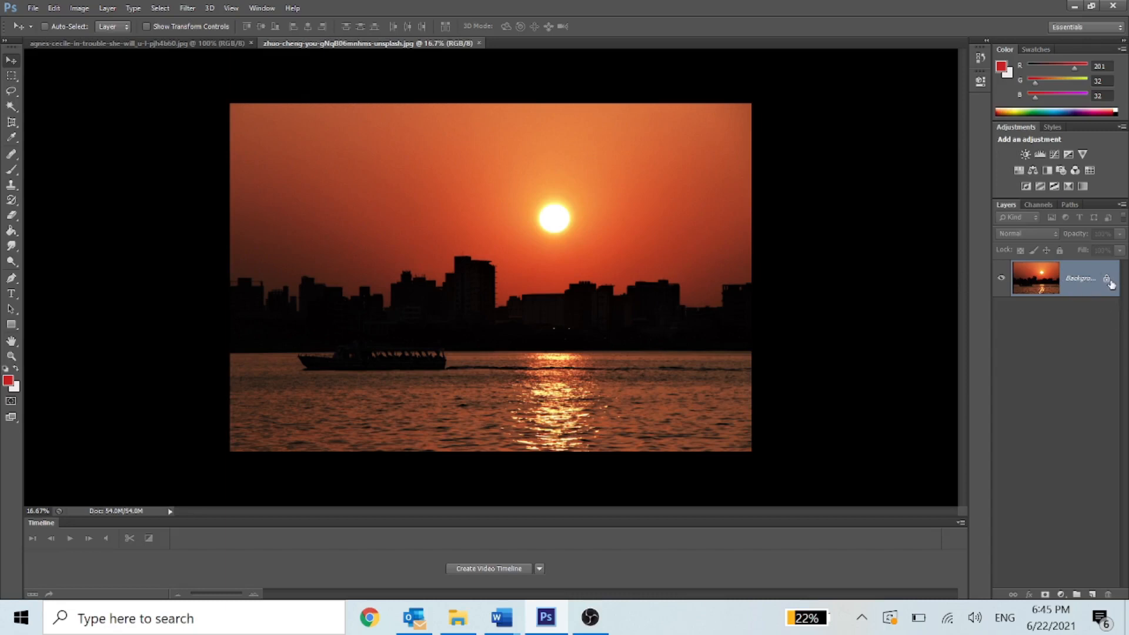
Try discarding the sunset background's lock, undo it, and try to move the photo while its layer is locked
left_click_drag(1108, 280, 1110, 594)
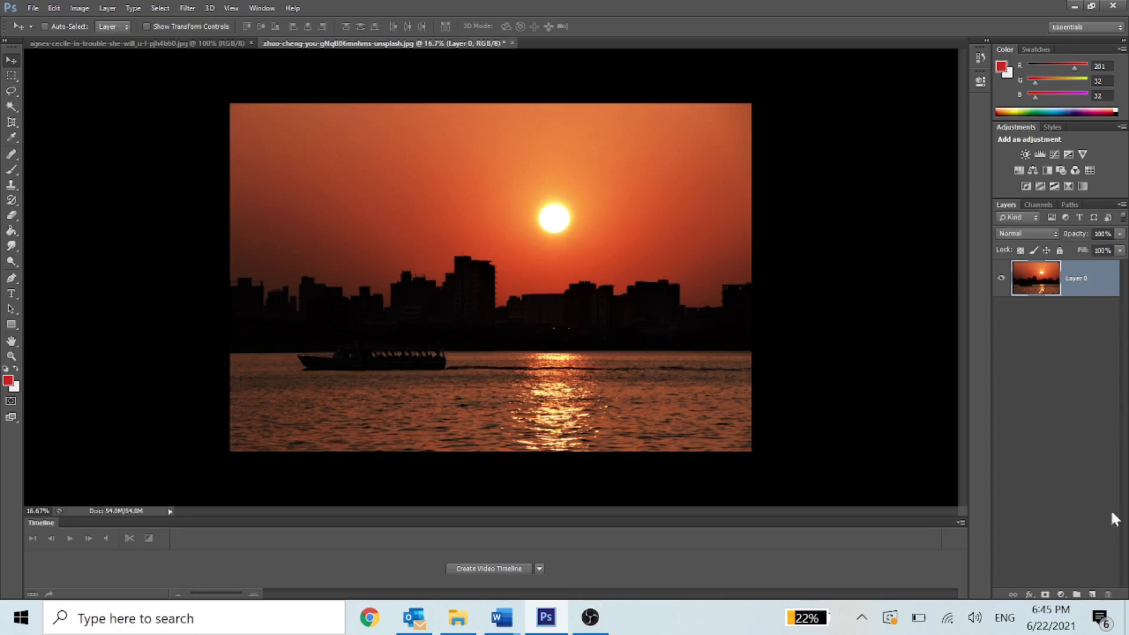
key("ctrl+z")
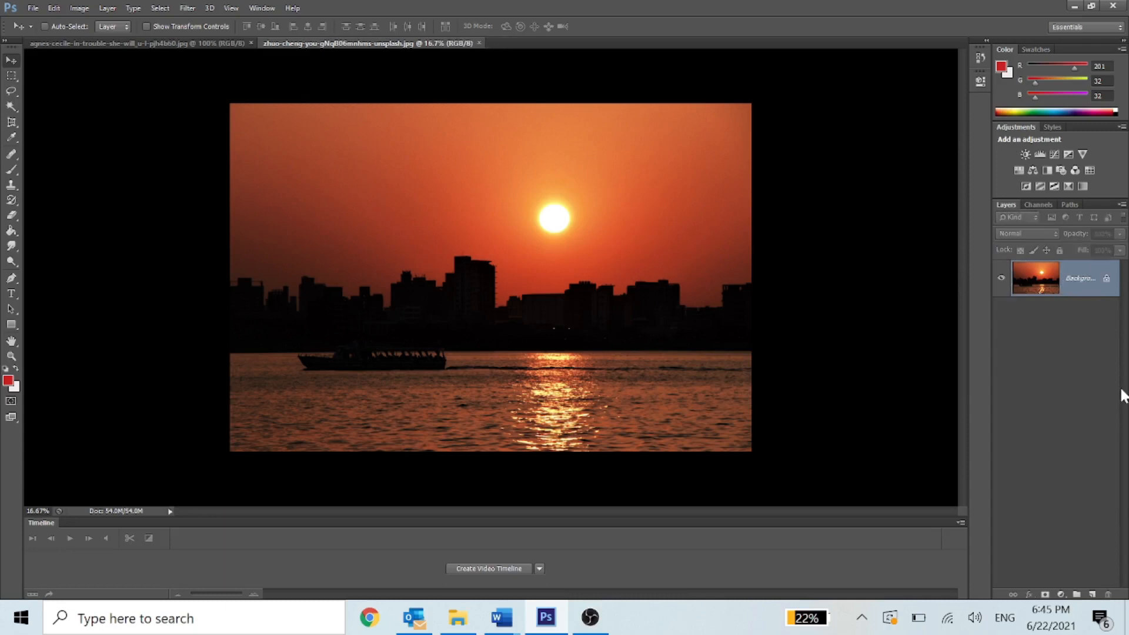
double_click(1082, 282)
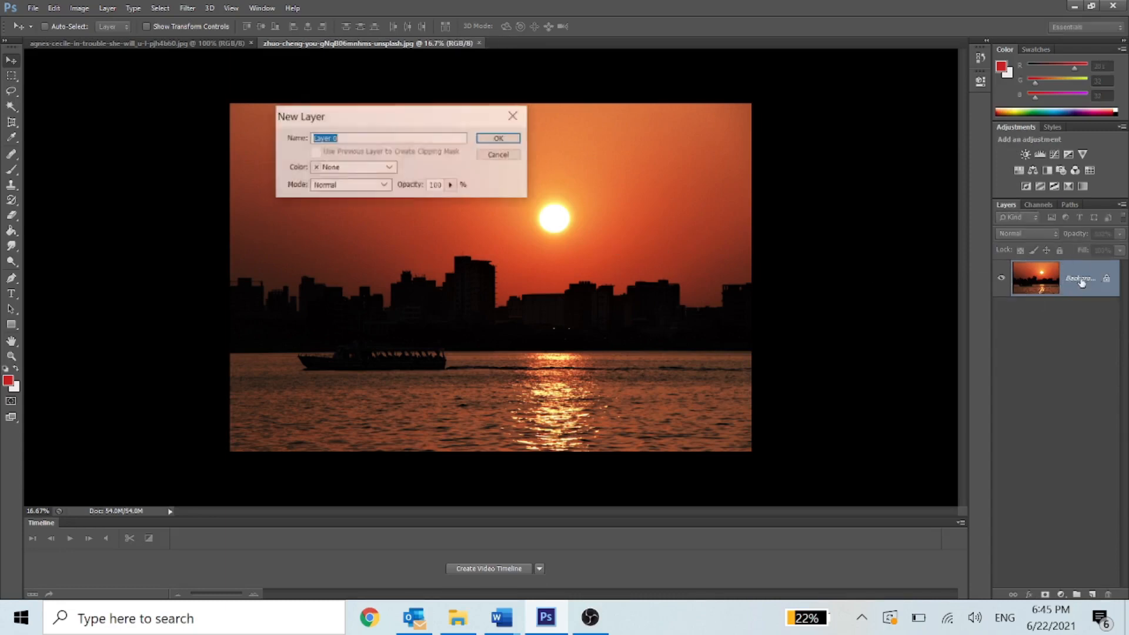
left_click(514, 117)
left_click(806, 177)
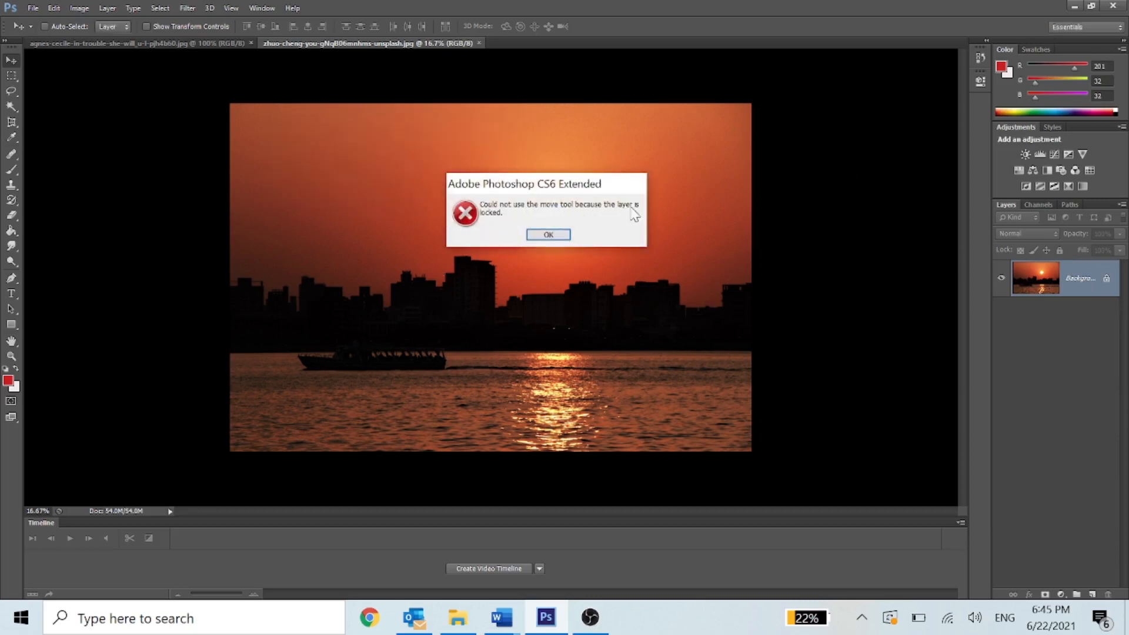
left_click(549, 235)
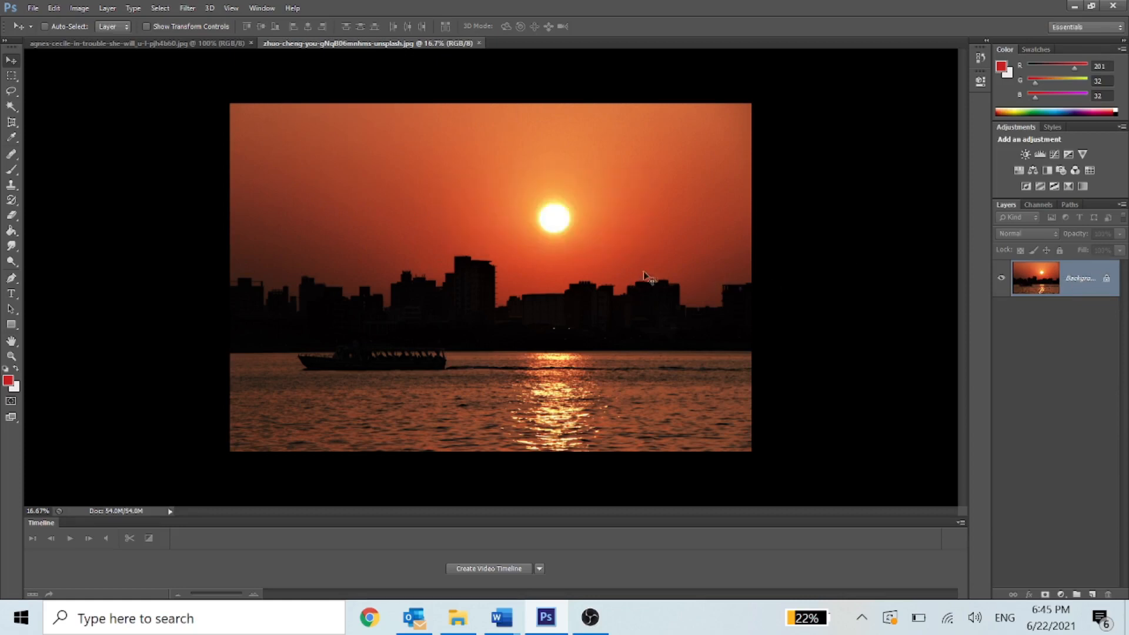
Convert the locked background into a regular layer named Layer 0 in both the sunset photo and the face drawing
double_click(1079, 288)
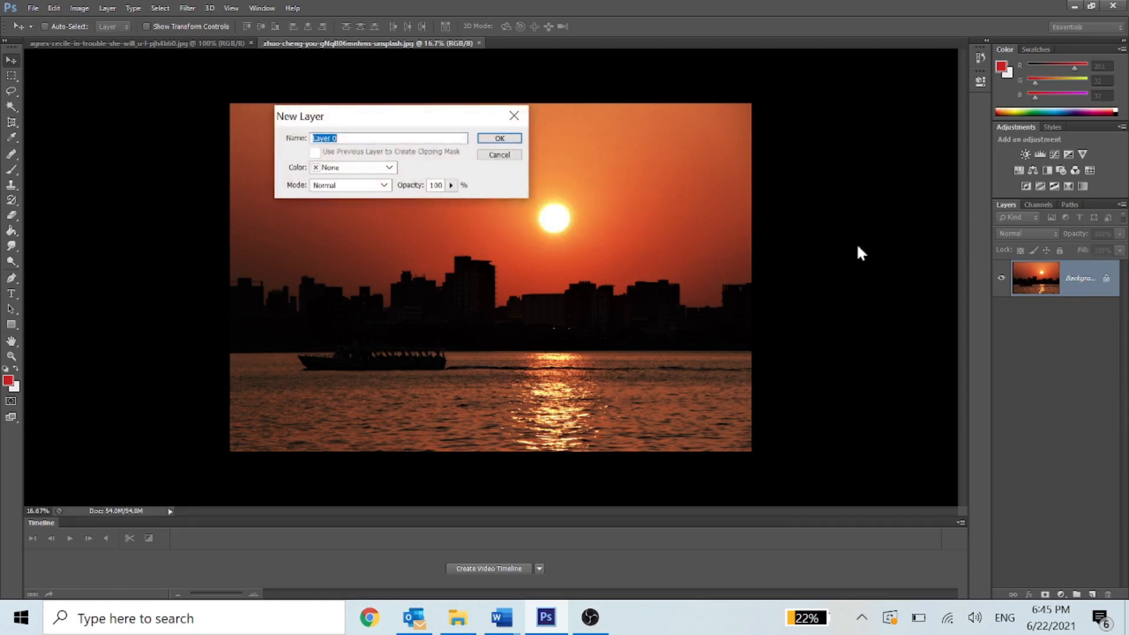
left_click(500, 139)
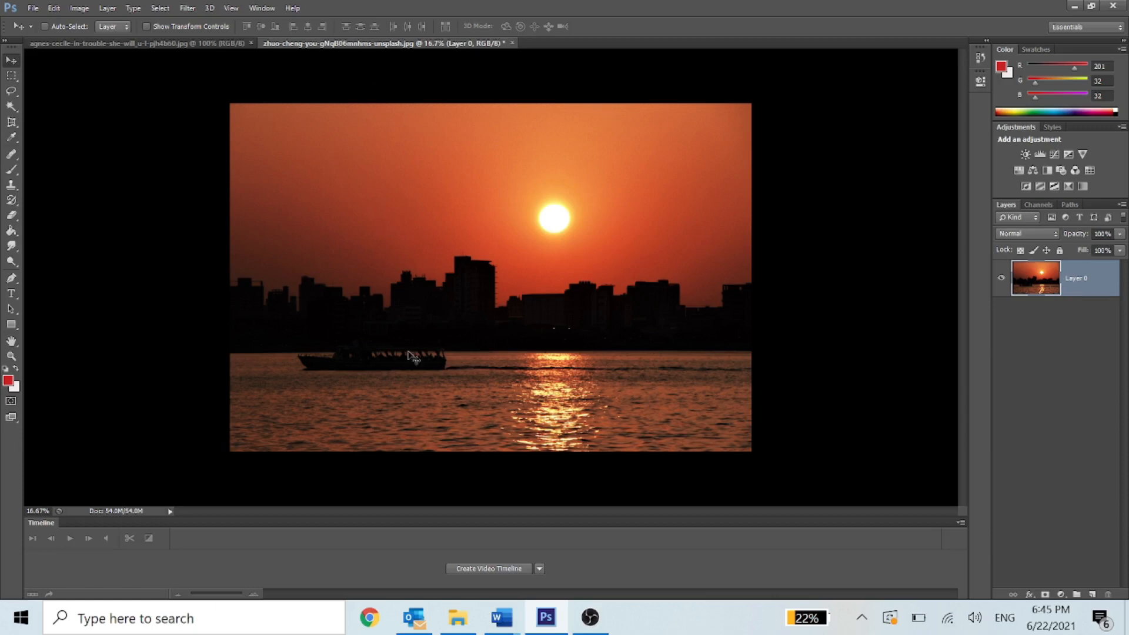
left_click_drag(507, 186, 414, 202)
left_click(135, 43)
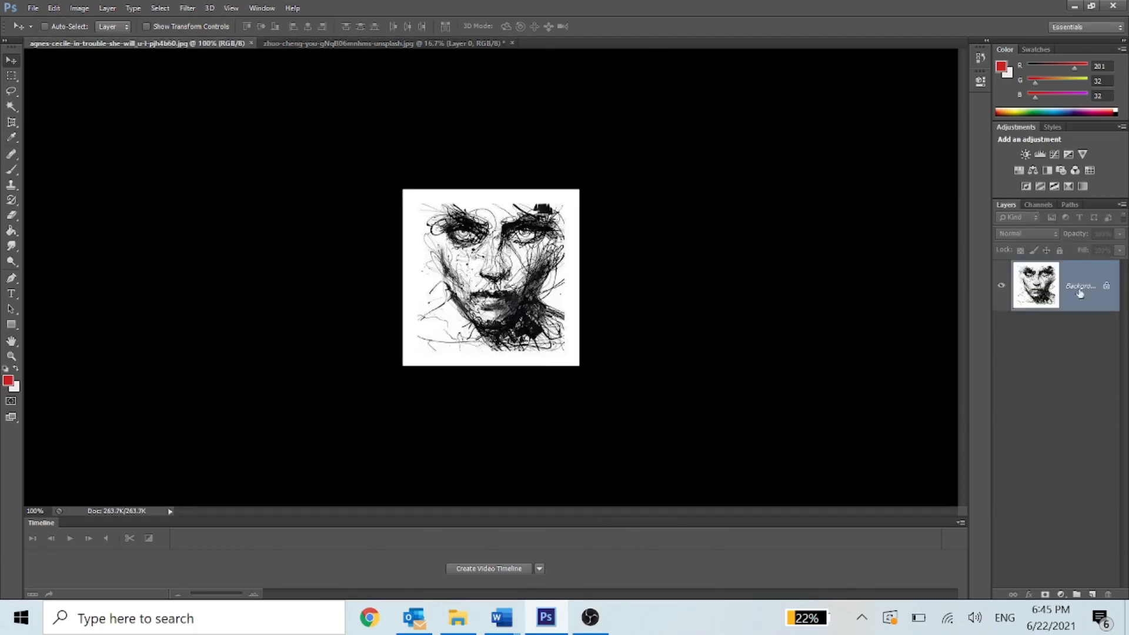
double_click(1087, 288)
left_click(491, 140)
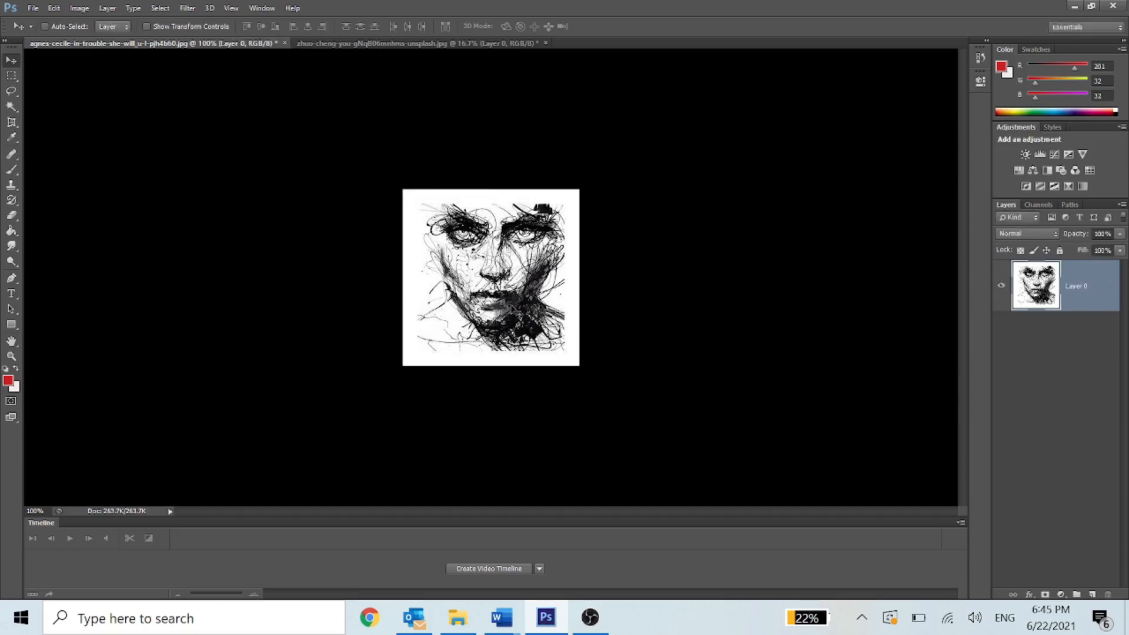
Bring the face drawing into the sunset document with the Move tool, placing it in the sky beside the sun
left_click_drag(518, 311, 443, 43)
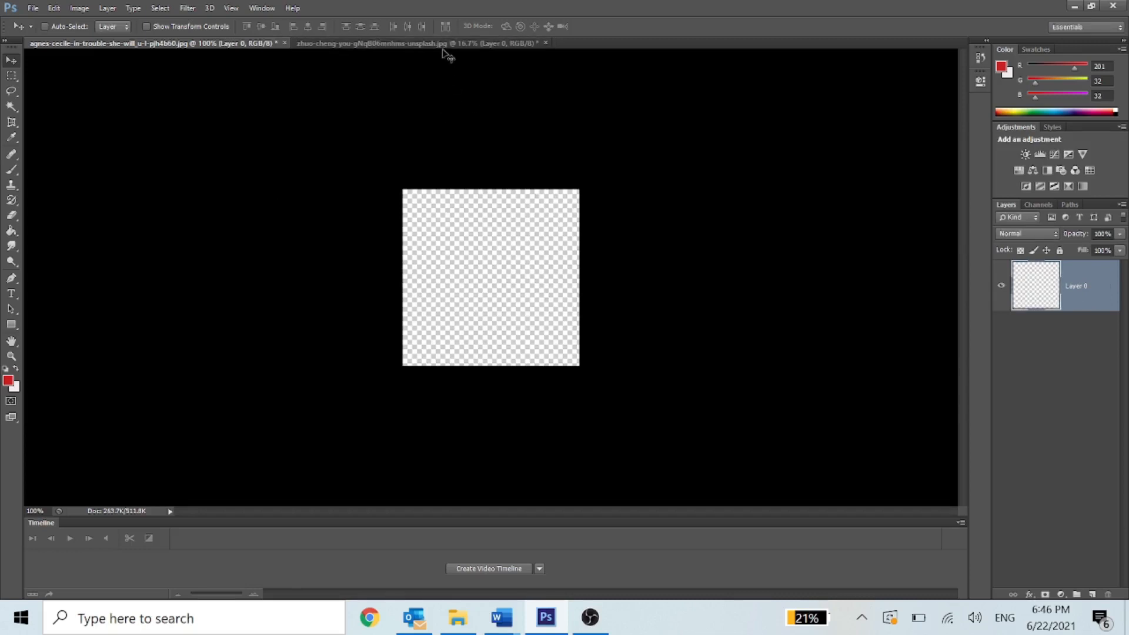
key("ctrl+z")
left_click_drag(500, 361, 210, 45)
left_click_drag(341, 45, 411, 227)
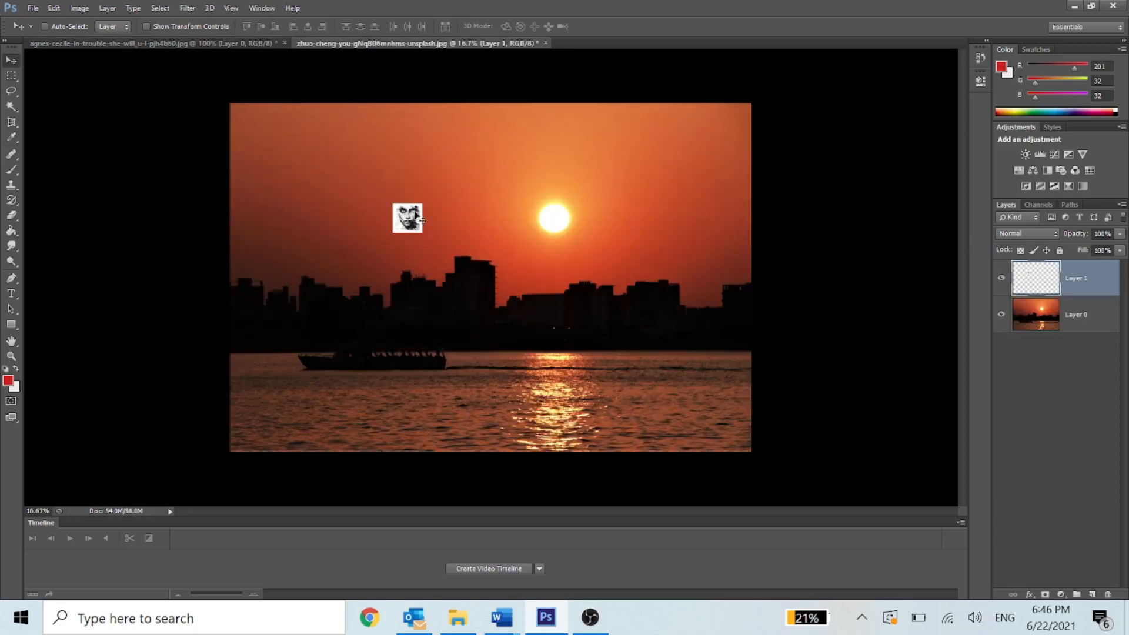
Scale the face drawing proportionally to about 742% over the skyline, and undo both the scaling and its placement
key("ctrl+t")
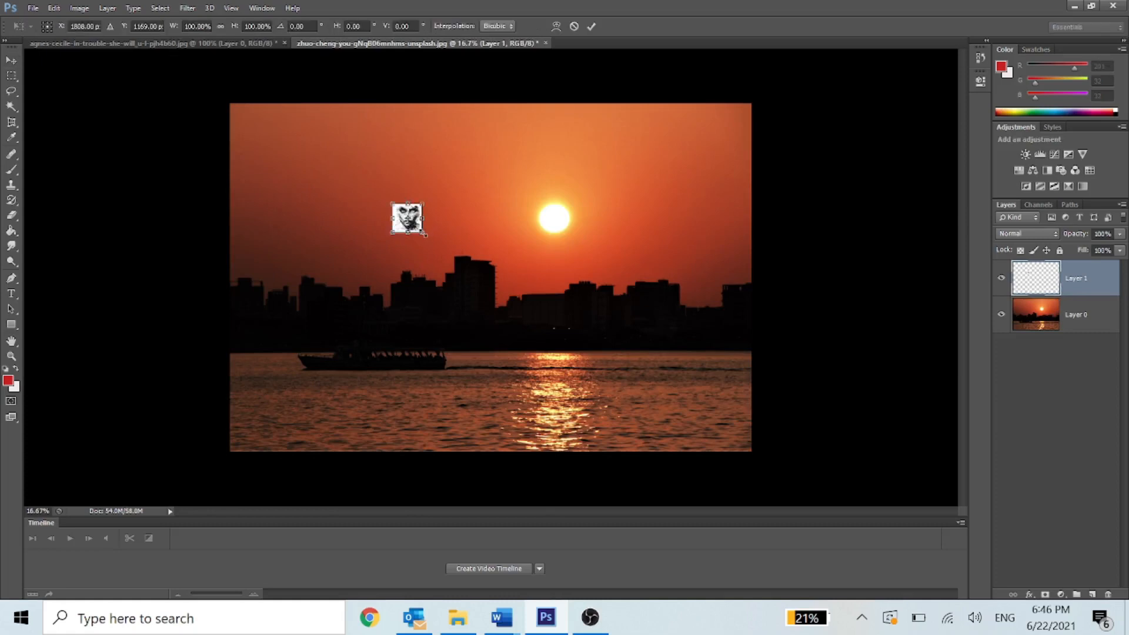
left_click_drag(424, 234, 524, 336)
left_click_drag(449, 255, 345, 205)
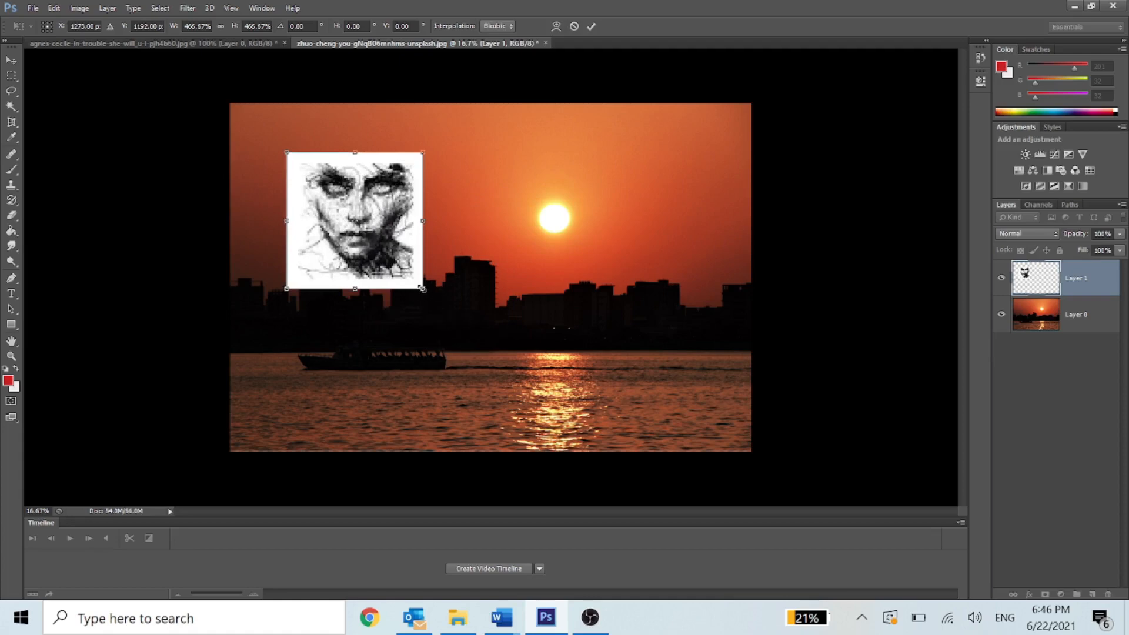
left_click_drag(422, 289, 538, 388)
key("ctrl+z")
left_click_drag(417, 292, 521, 361)
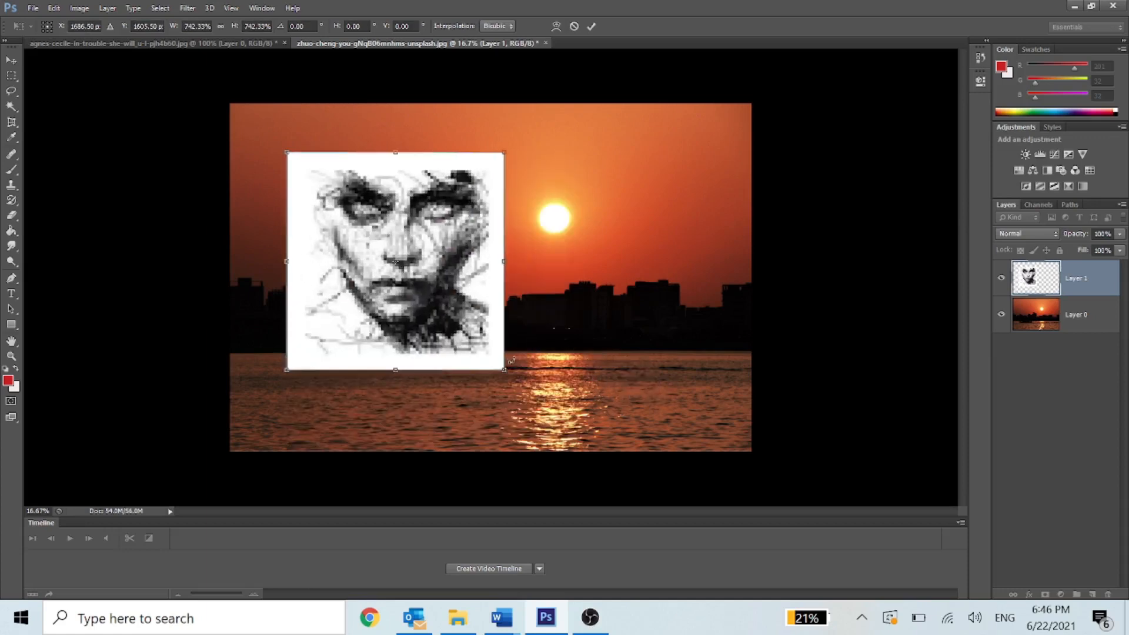
key("Return")
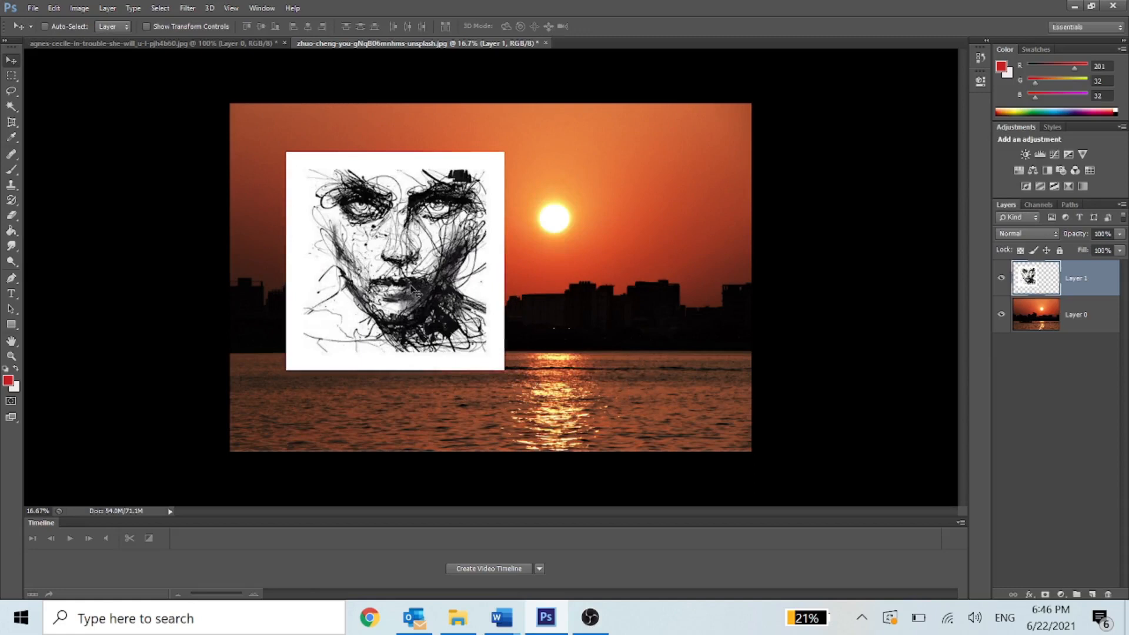
key("ctrl+alt+z")
key("ctrl+alt+z")
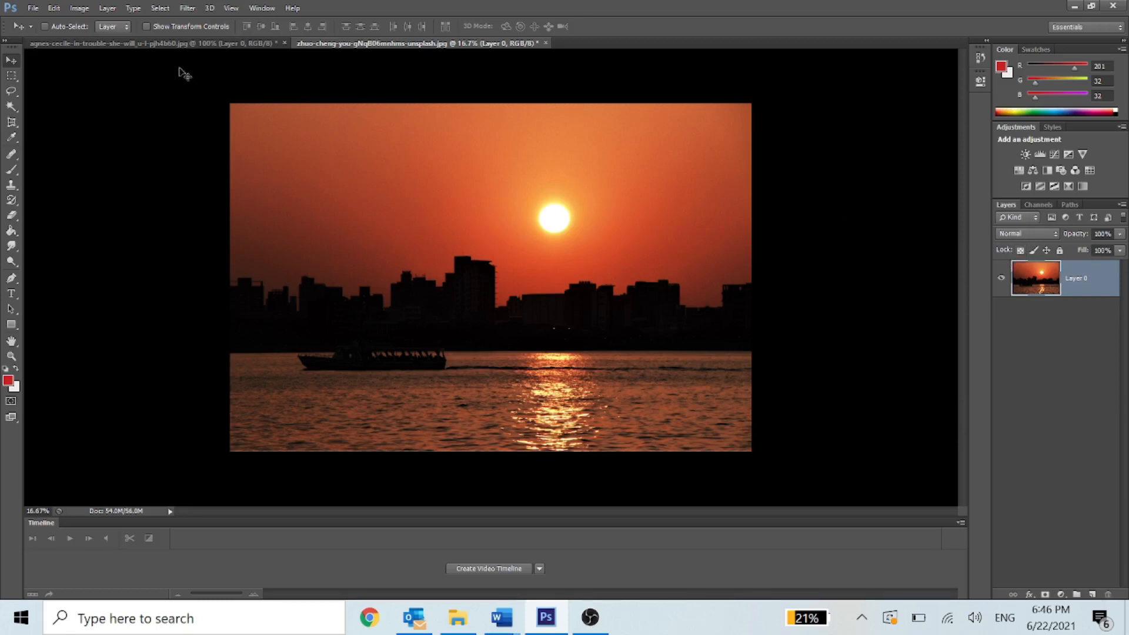
Copy the face drawing from its own document into the sunset document and hide the sunset layer
left_click(159, 47)
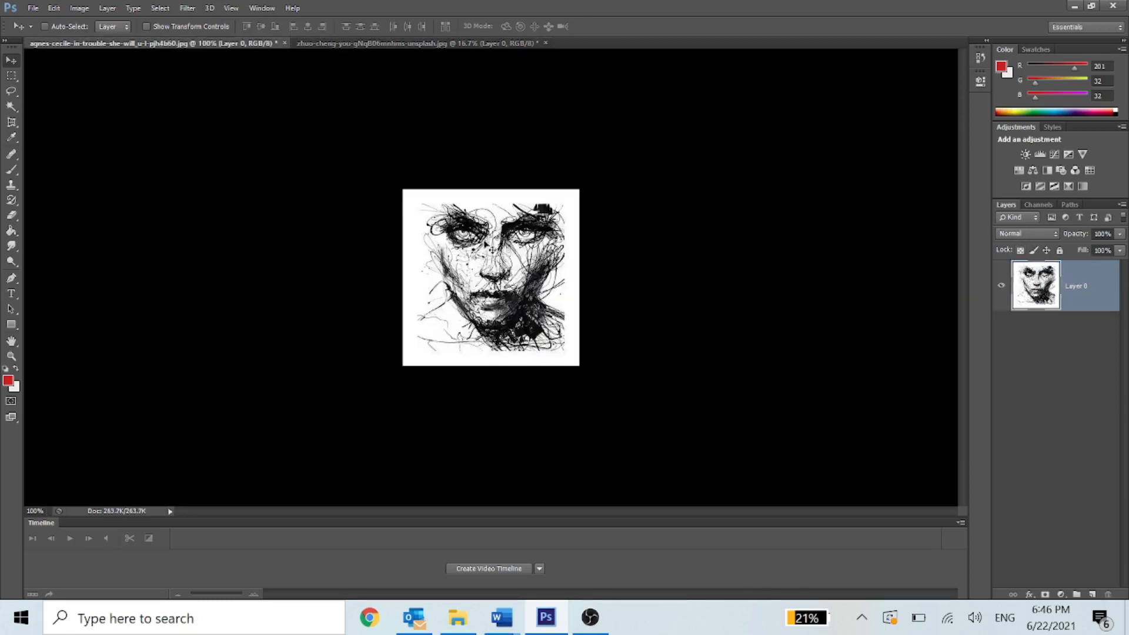
mouse_move(488, 244)
left_mouse_down()
mouse_move(381, 76)
mouse_move(383, 52)
mouse_move(424, 195)
mouse_move(458, 239)
left_mouse_up()
left_click(1001, 315)
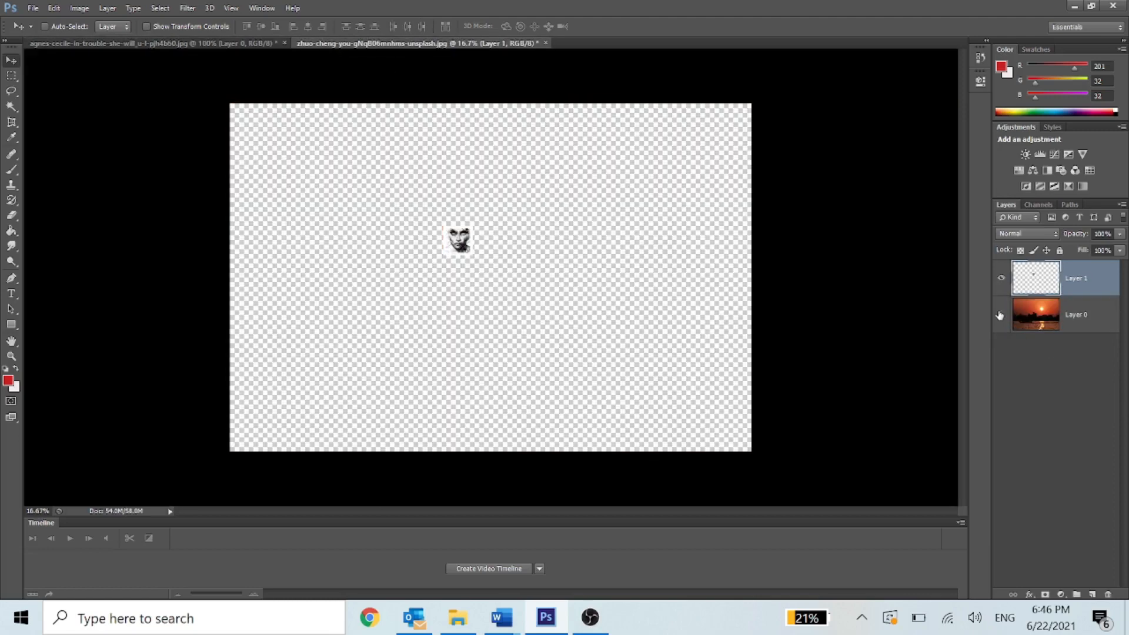
Scale the face drawing layer proportionally to about 768% near the middle of the canvas with Free Transform
key("ctrl+t")
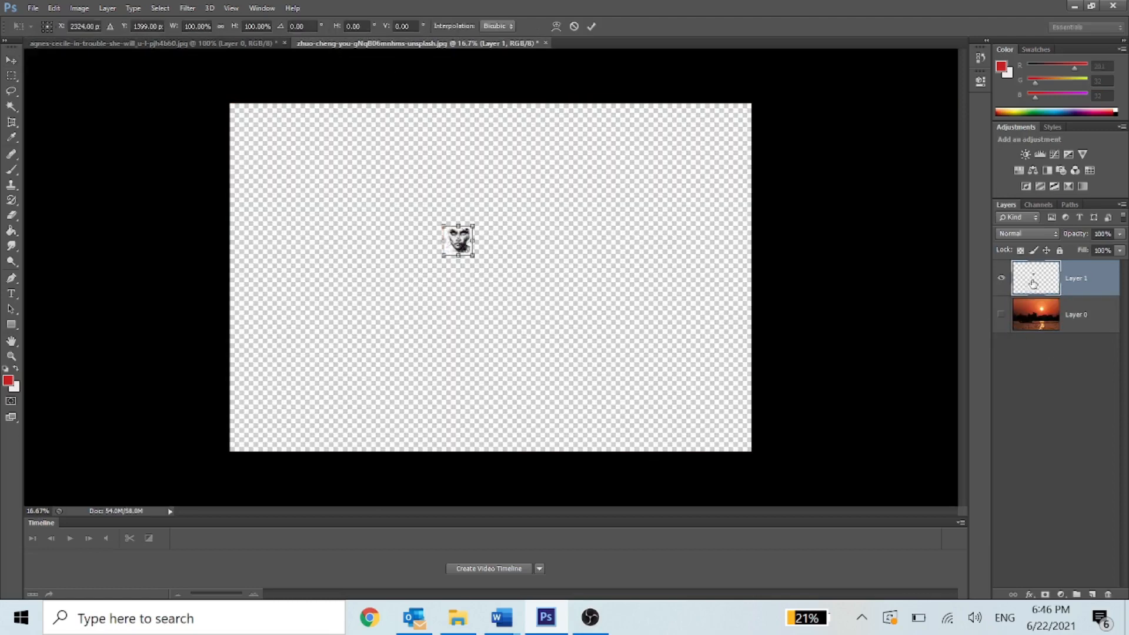
mouse_move(474, 253)
left_mouse_down()
mouse_move(721, 412)
mouse_move(612, 330)
mouse_move(582, 279)
left_mouse_up()
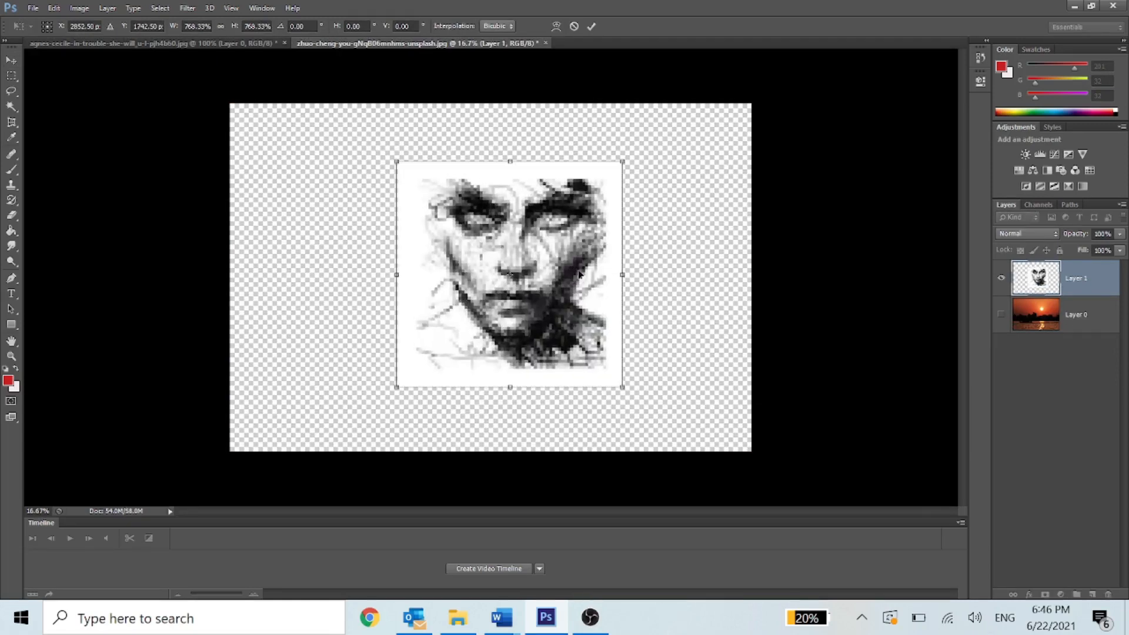
key("Return")
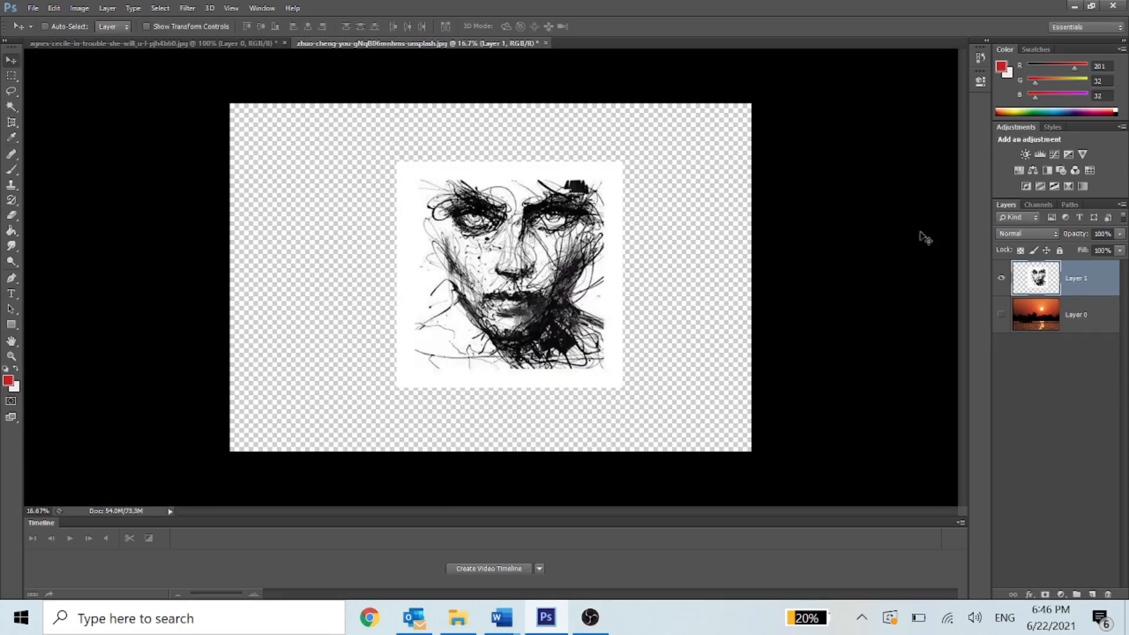
Lock the transparent pixels of the face drawing layer and paint red brush strokes across the drawing
left_click(1021, 250)
left_click(13, 167)
left_click_drag(380, 235, 623, 252)
left_click_drag(624, 317, 481, 387)
left_click_drag(622, 226, 623, 321)
mouse_move(448, 161)
left_mouse_down()
mouse_move(502, 218)
mouse_move(399, 234)
left_mouse_up()
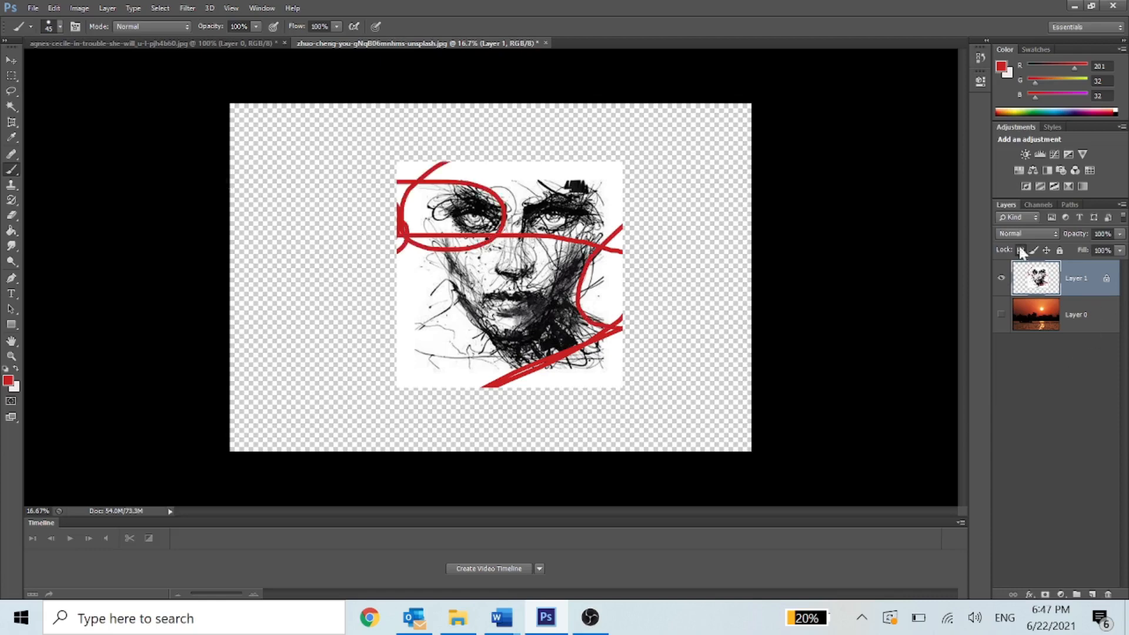
Paint red loops across the whole canvas with the transparency lock off, and undo all the red strokes
mouse_move(273, 265)
left_mouse_down()
mouse_move(424, 267)
mouse_move(418, 307)
mouse_move(549, 297)
mouse_move(700, 253)
mouse_move(783, 287)
mouse_move(714, 268)
mouse_move(673, 163)
mouse_move(708, 159)
mouse_move(708, 136)
mouse_move(297, 142)
left_mouse_up()
left_click_drag(300, 321, 469, 281)
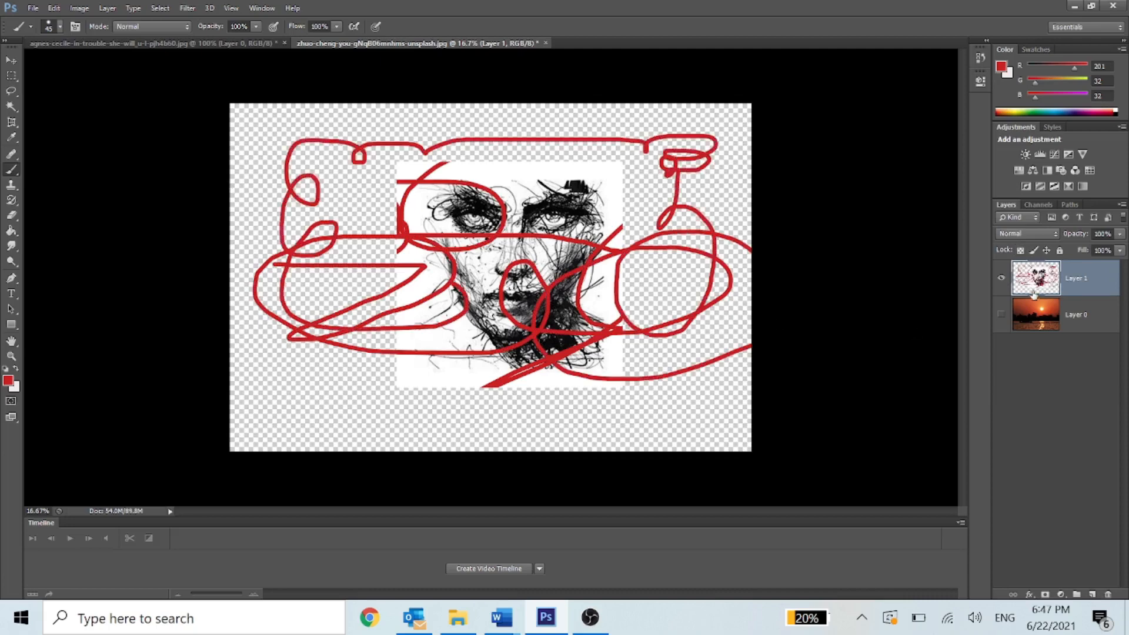
left_click(1020, 251)
key("ctrl+z")
key("ctrl+z")
key("ctrl+alt+z")
key("ctrl+alt+z")
key("ctrl+alt+z")
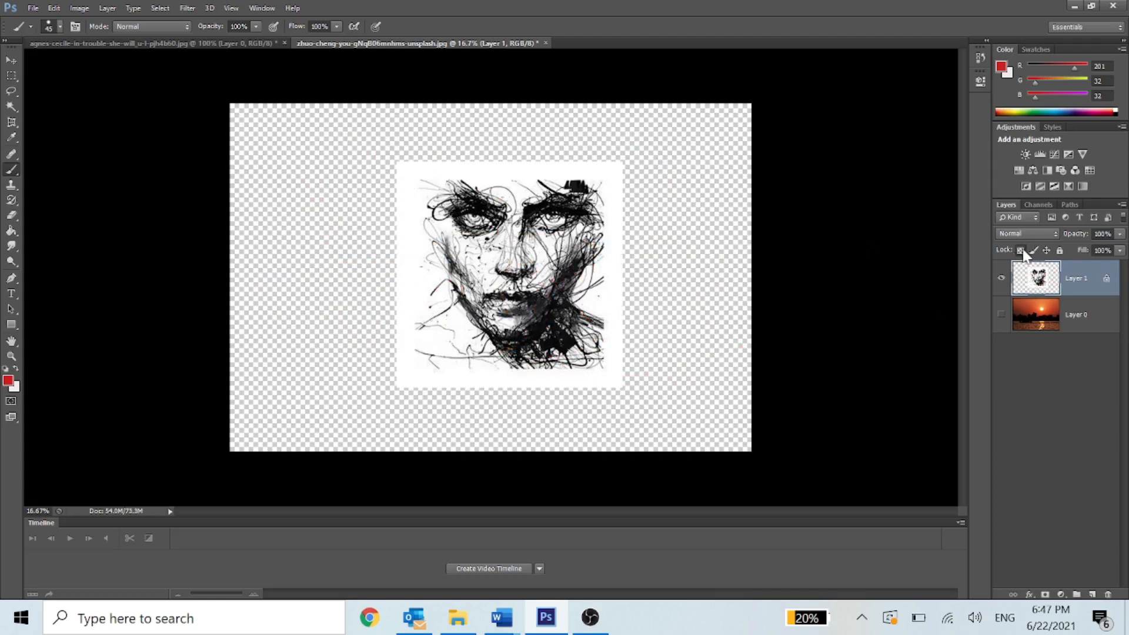
Paint a horizontal red line across the layer with transparent pixels locked and a second one with them unlocked
left_click_drag(263, 240, 538, 249)
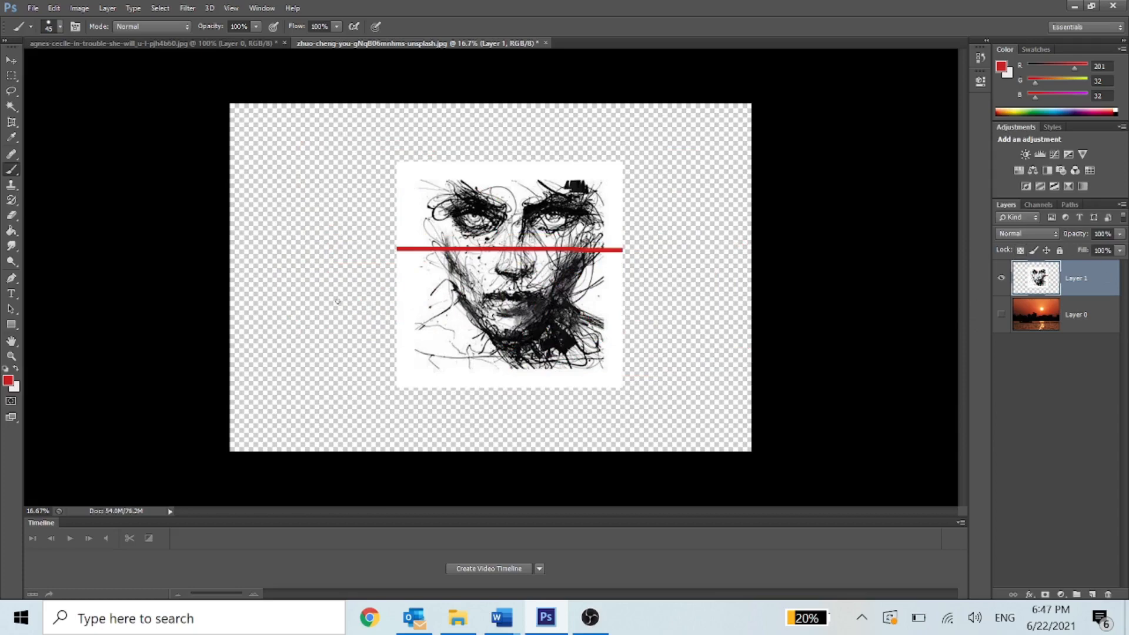
left_click_drag(306, 317, 695, 319)
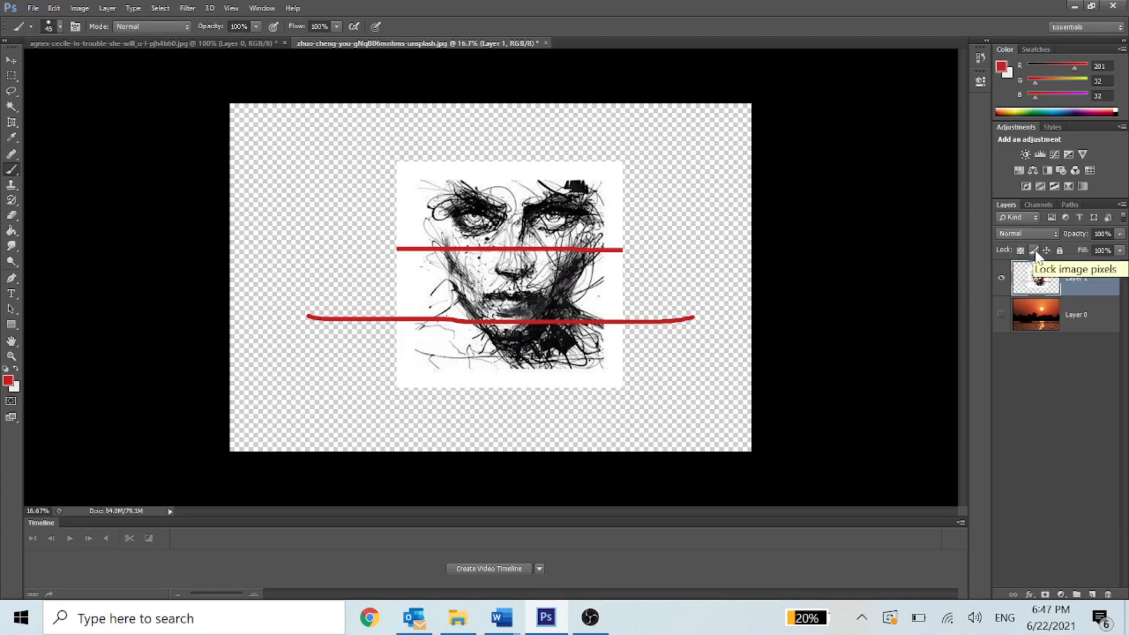
Undo the two red lines and the face drawing's scaling, and show the sunset layer
left_click(1034, 251)
key("ctrl+alt+z")
key("ctrl+alt+z")
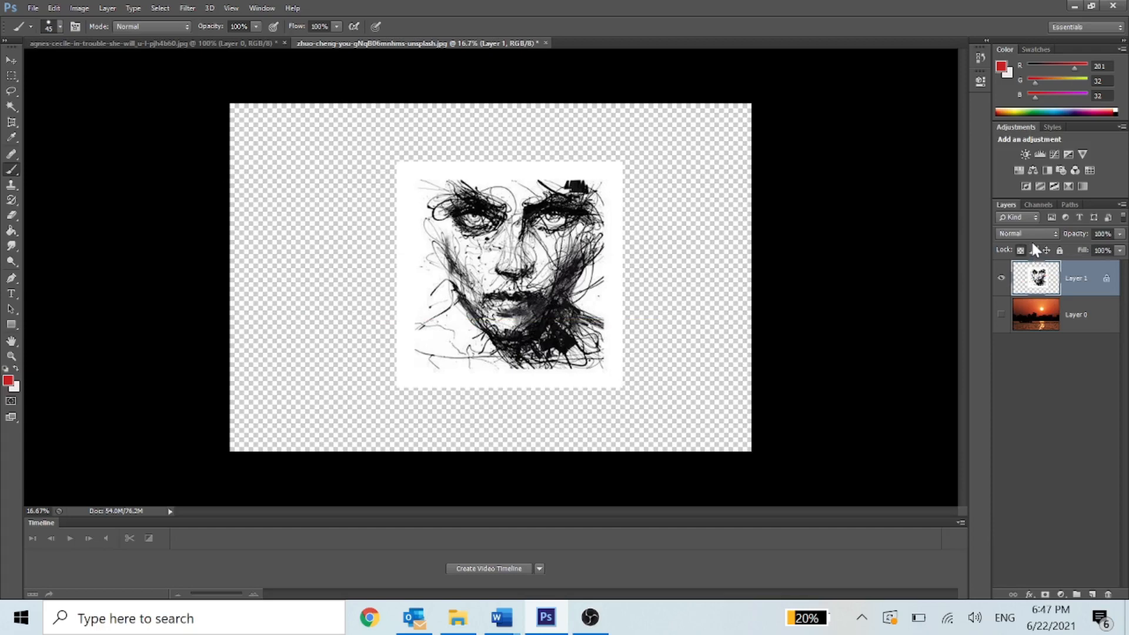
key("ctrl+alt+z")
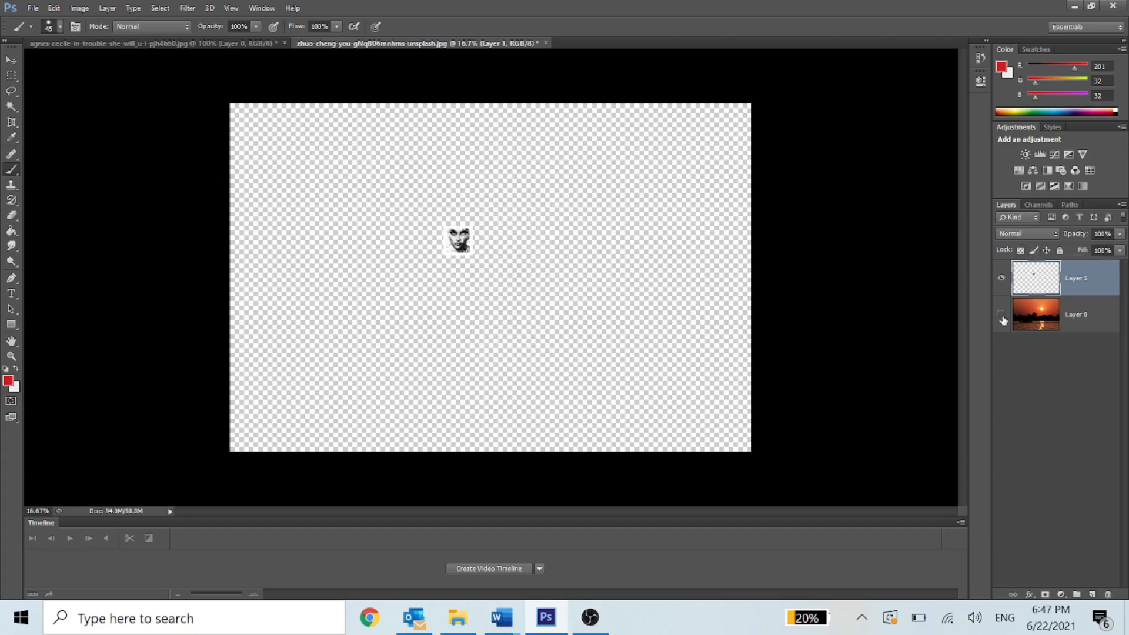
left_click(1002, 316)
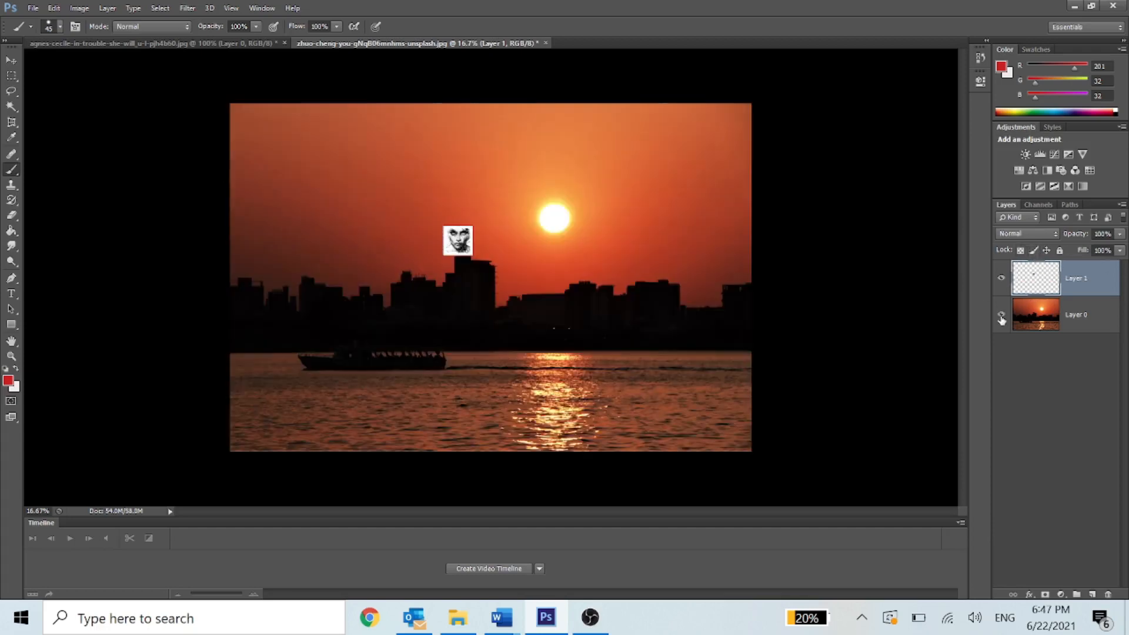
Lock the image pixels of the face drawing layer and try to paint on it with the Brush
left_click(1034, 252)
left_click(570, 247)
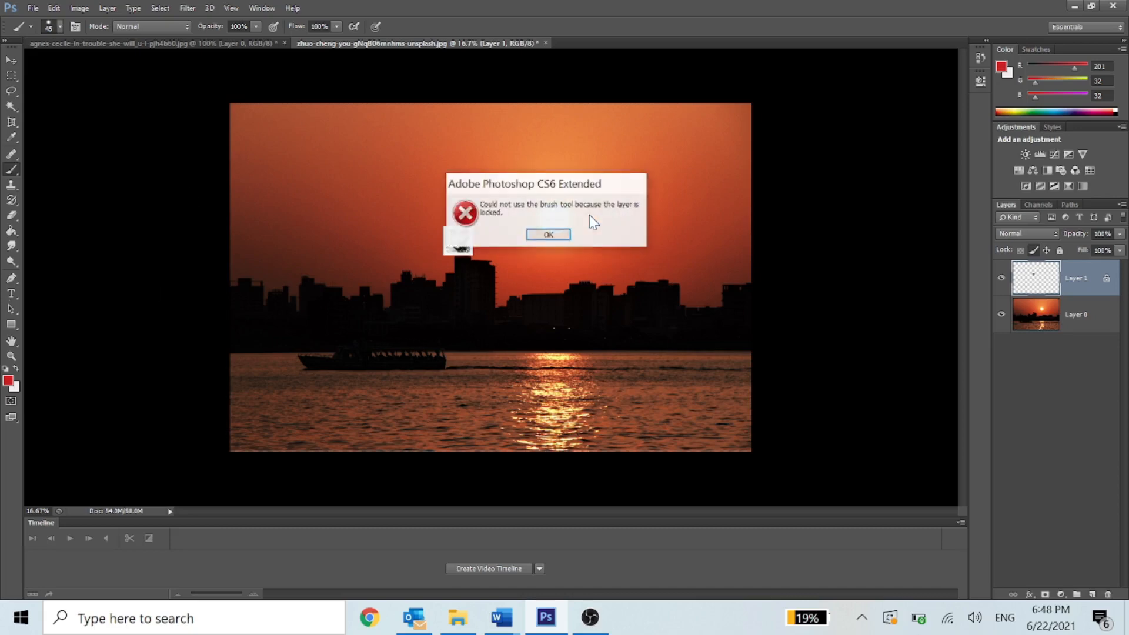
left_click(525, 236)
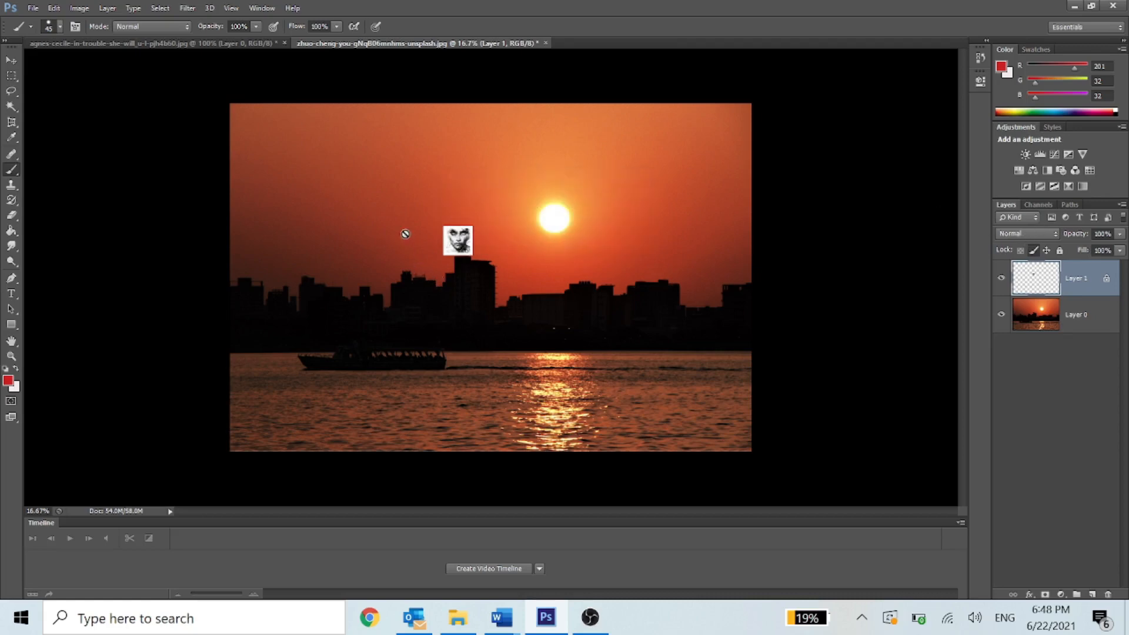
left_click(406, 232)
left_click(550, 235)
Paint red loops over the skyline with only the face drawing layer's position locked, and undo the strokes
mouse_move(438, 234)
left_mouse_down()
mouse_move(547, 313)
mouse_move(542, 175)
mouse_move(476, 224)
mouse_move(483, 290)
left_mouse_up()
mouse_move(558, 288)
left_mouse_down()
mouse_move(529, 257)
mouse_move(591, 286)
mouse_move(538, 236)
mouse_move(485, 259)
mouse_move(406, 244)
left_mouse_up()
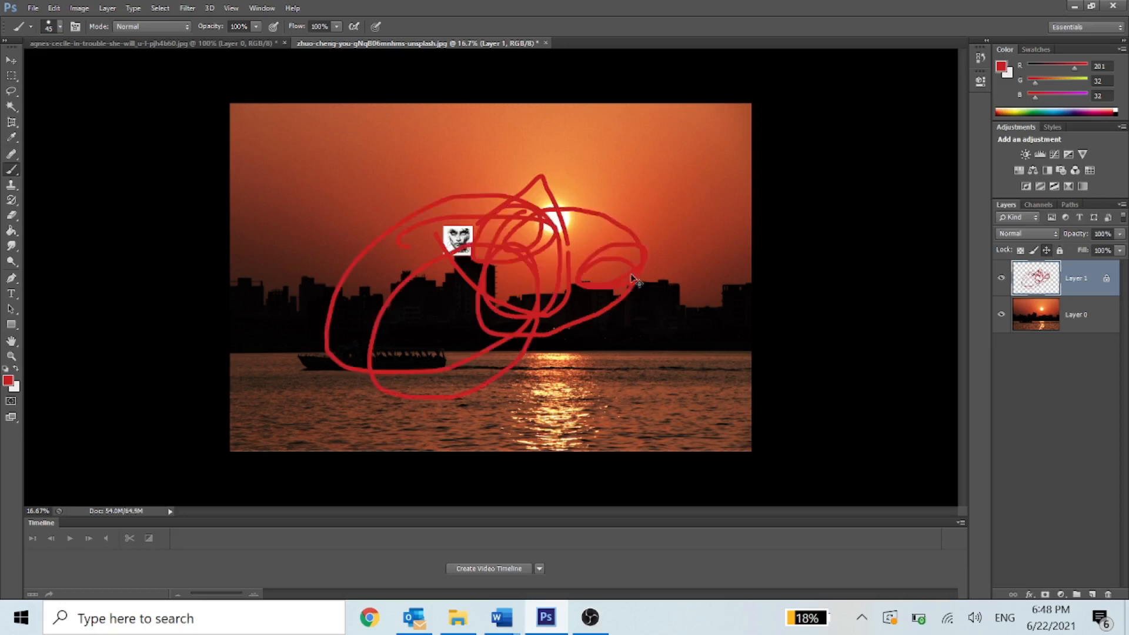
key("ctrl+alt+z")
key("ctrl+alt+z")
key("ctrl+alt+z")
key("ctrl+alt+z")
key("ctrl+alt+z")
key("ctrl+alt+z")
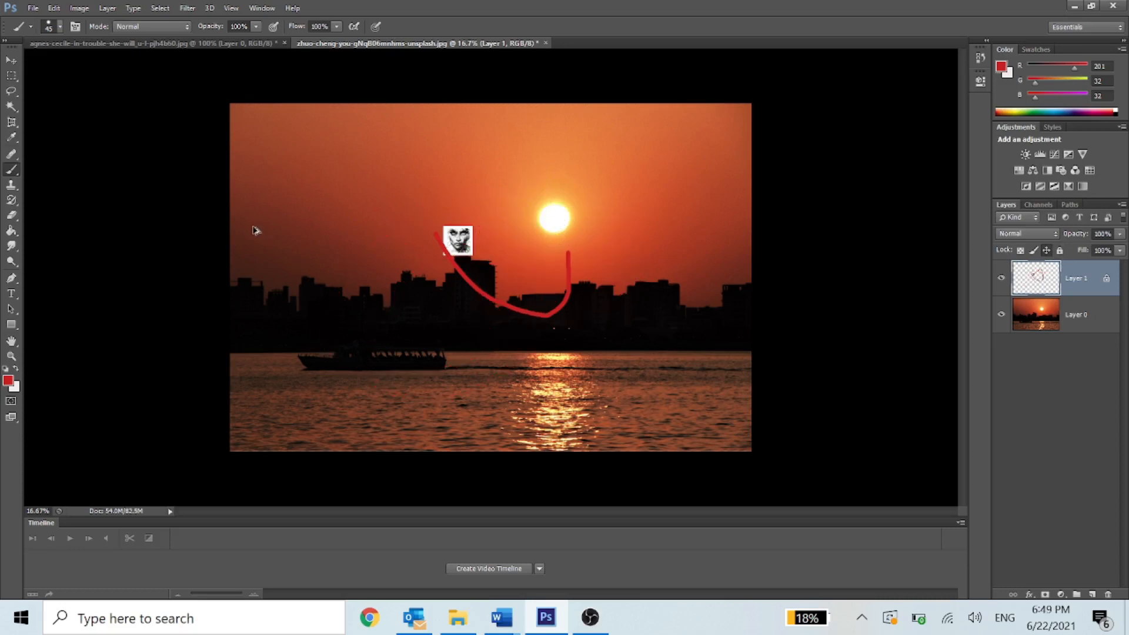
Lock all properties of the face drawing layer, try to paint on it, and release the full lock
left_click(1060, 248)
left_click(437, 210)
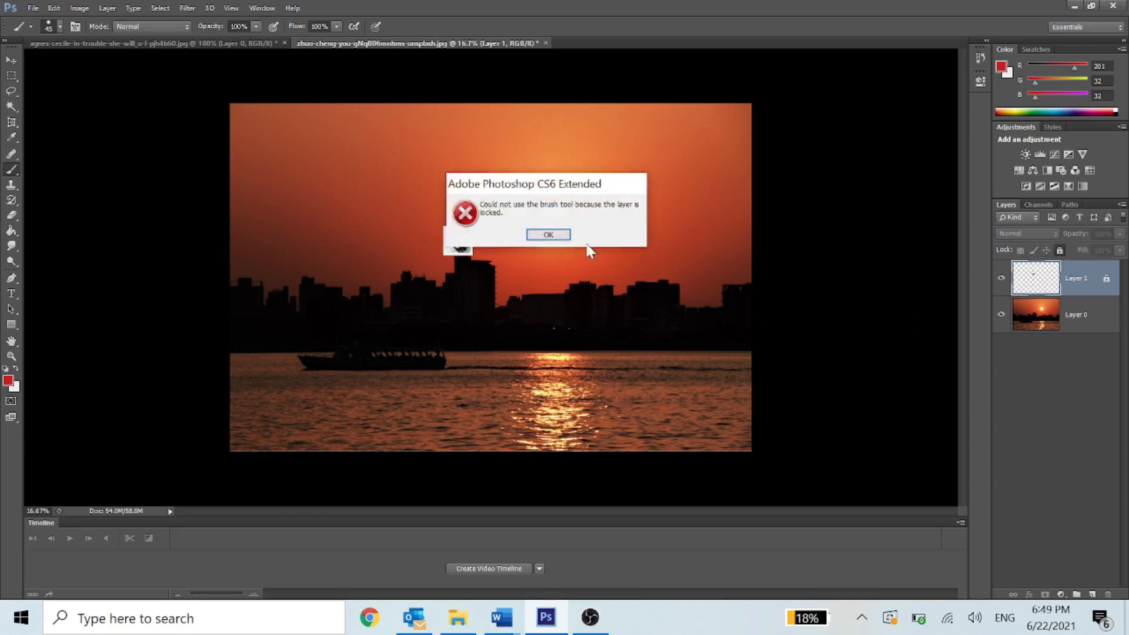
left_click(551, 234)
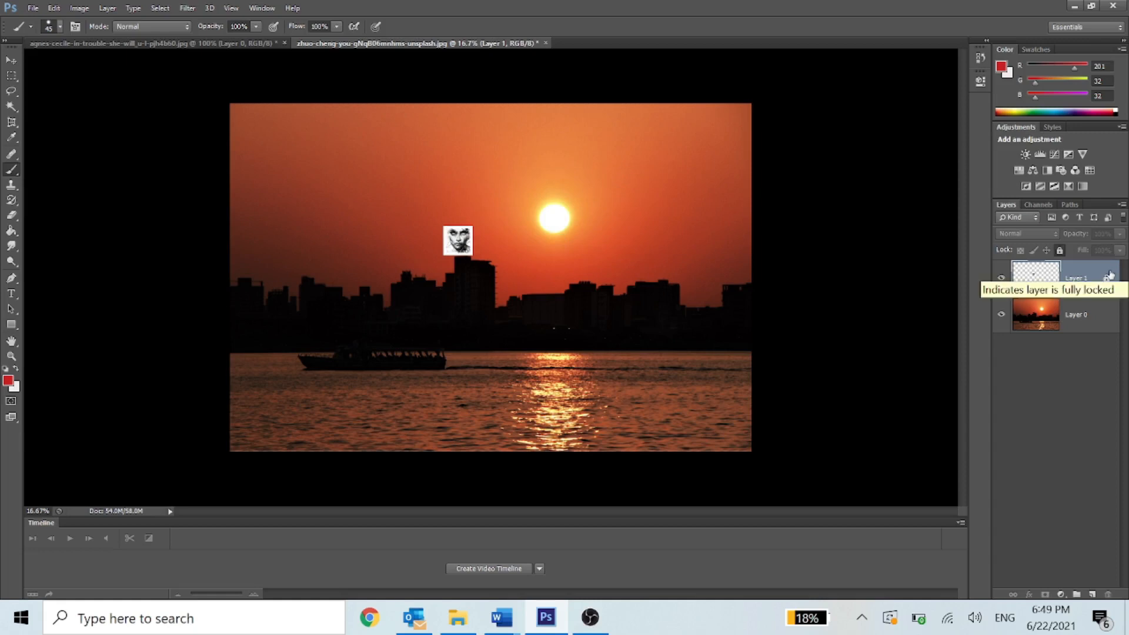
left_click(1060, 249)
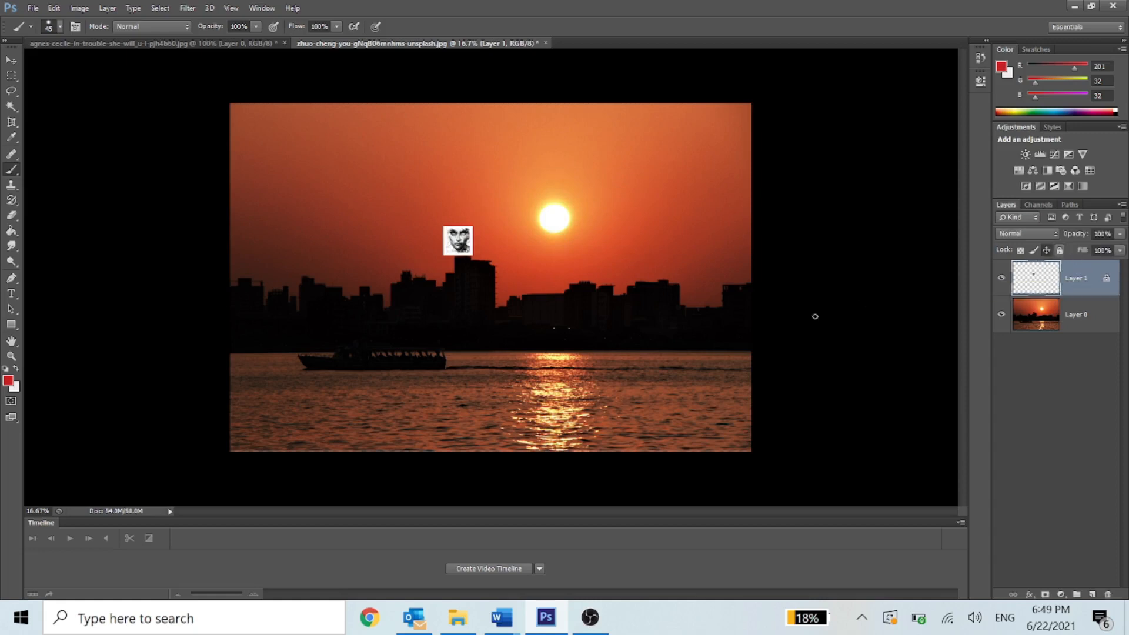
left_click(1060, 251)
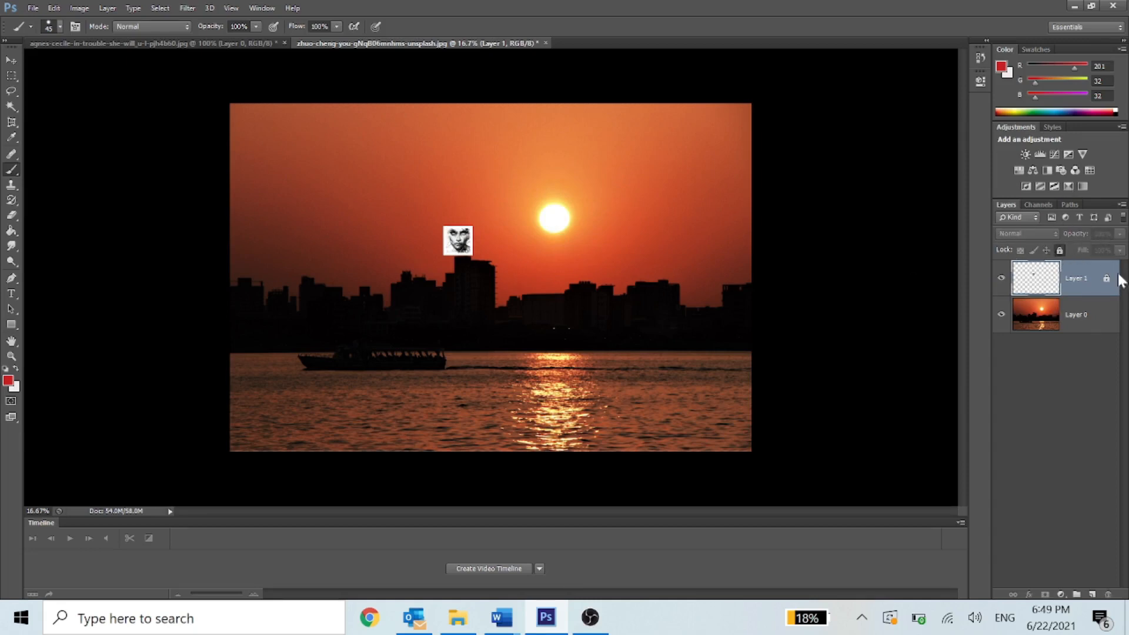
left_click(1060, 251)
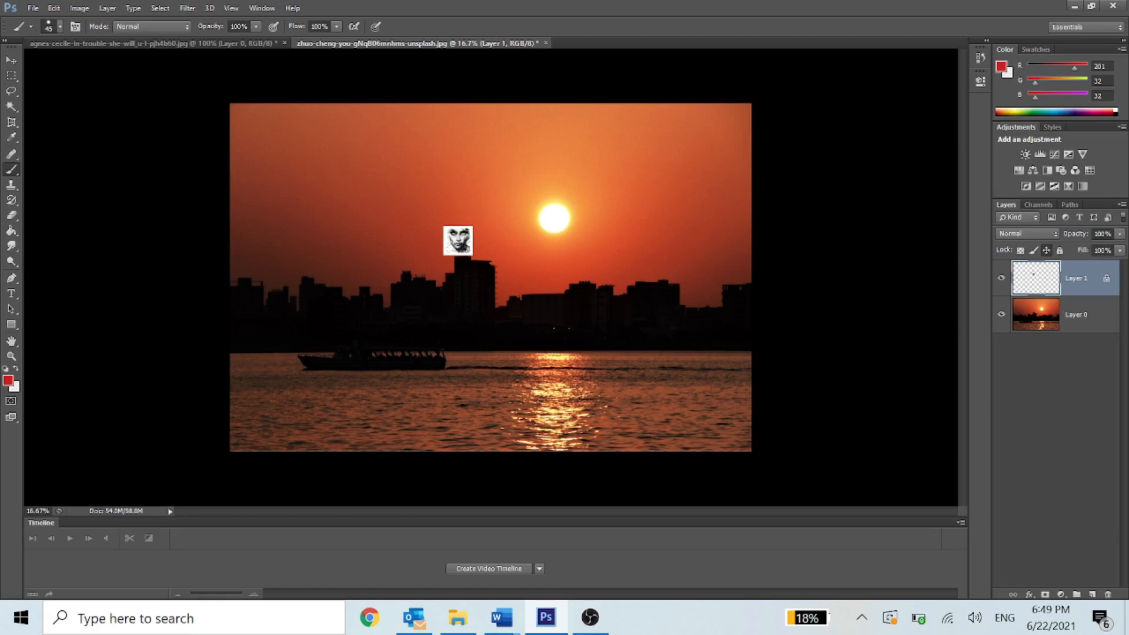
left_click(1089, 333)
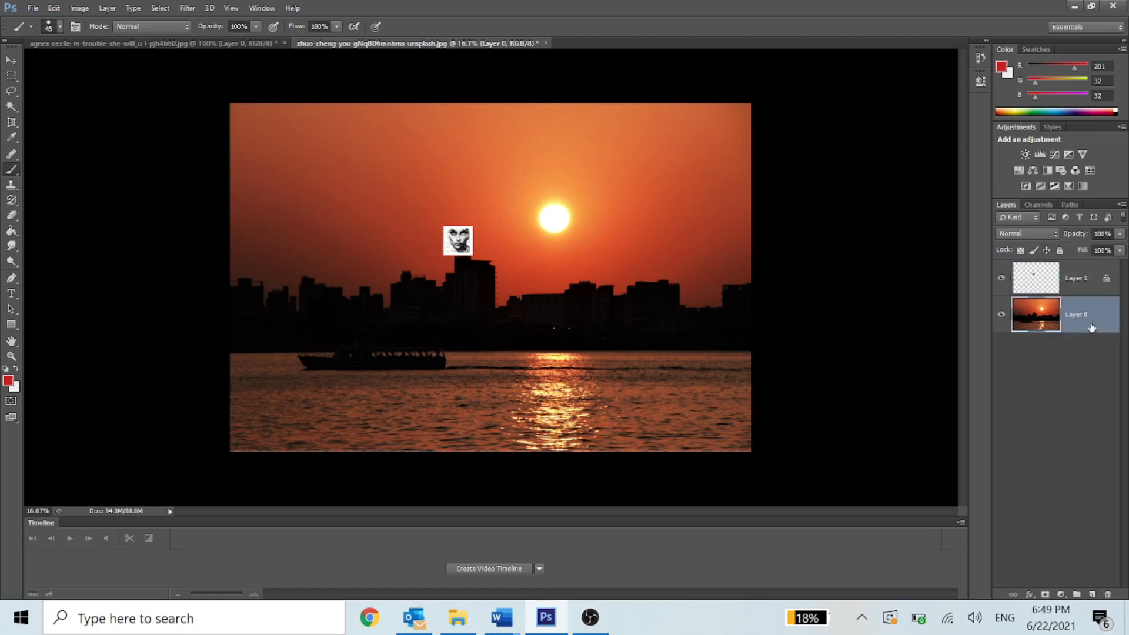
left_click(1120, 235)
mouse_move(1119, 250)
left_mouse_down()
mouse_move(1104, 253)
mouse_move(1119, 250)
left_mouse_up()
Unlock the face drawing layer's position and scale it proportionally to about 636%, placing it over the skyline beside the sun
left_click(1092, 279)
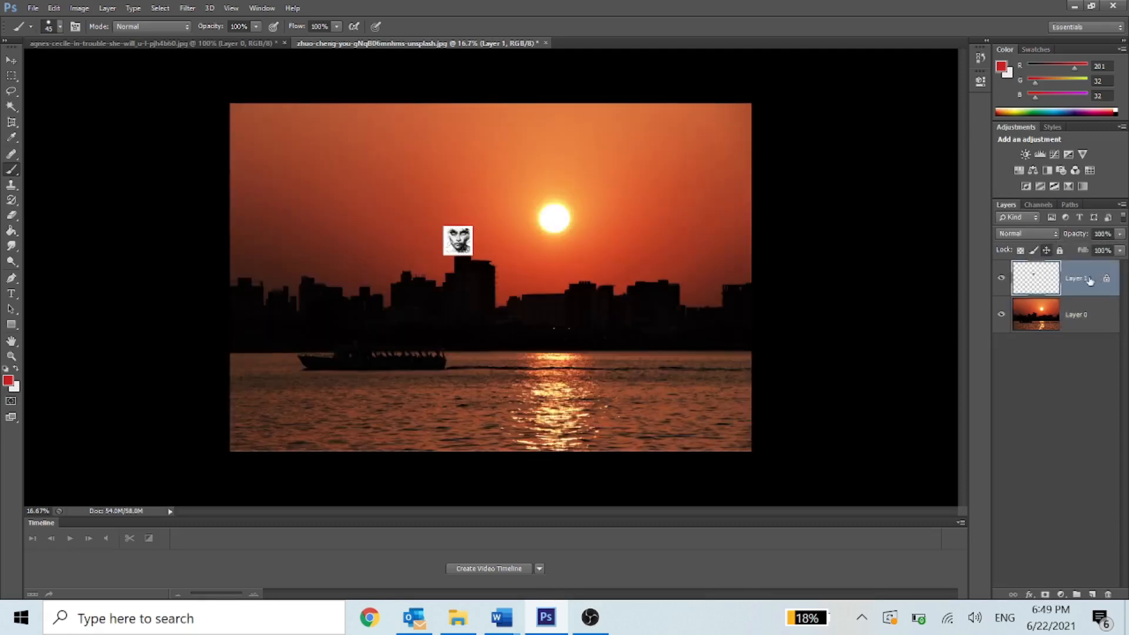
left_click(1046, 250)
key("ctrl+t")
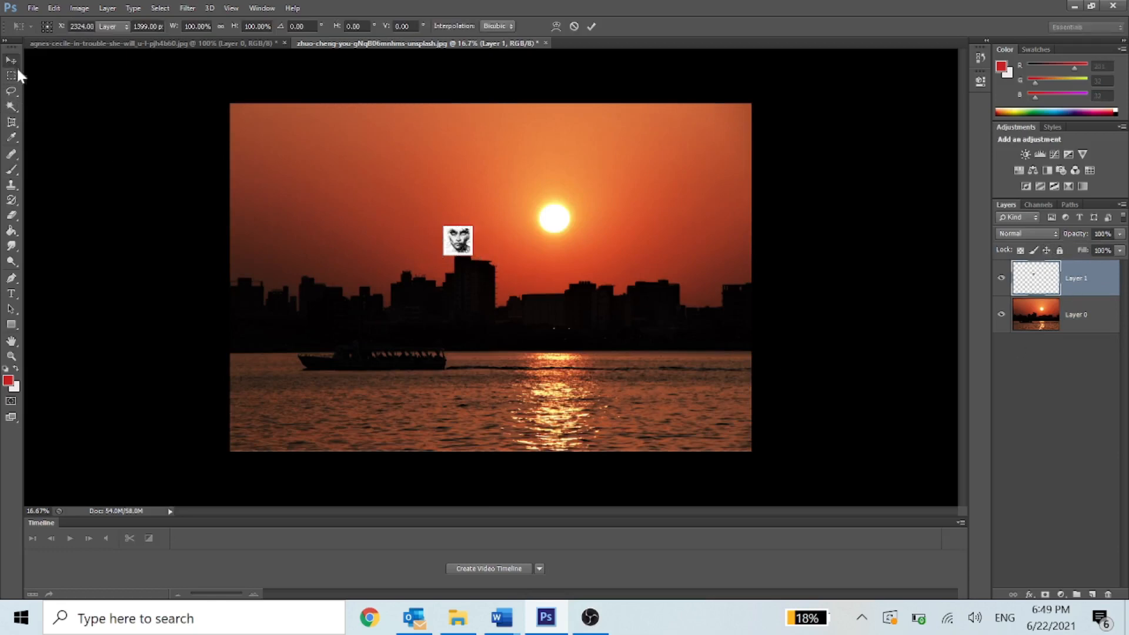
left_click(12, 61)
key("ctrl+t")
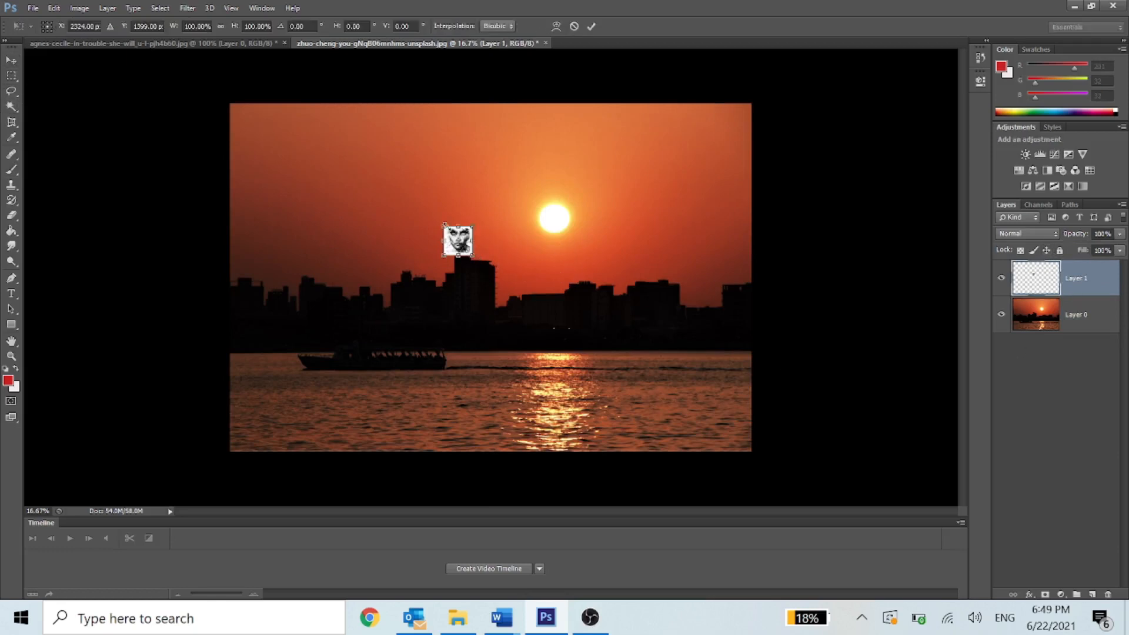
left_click_drag(478, 256, 630, 408)
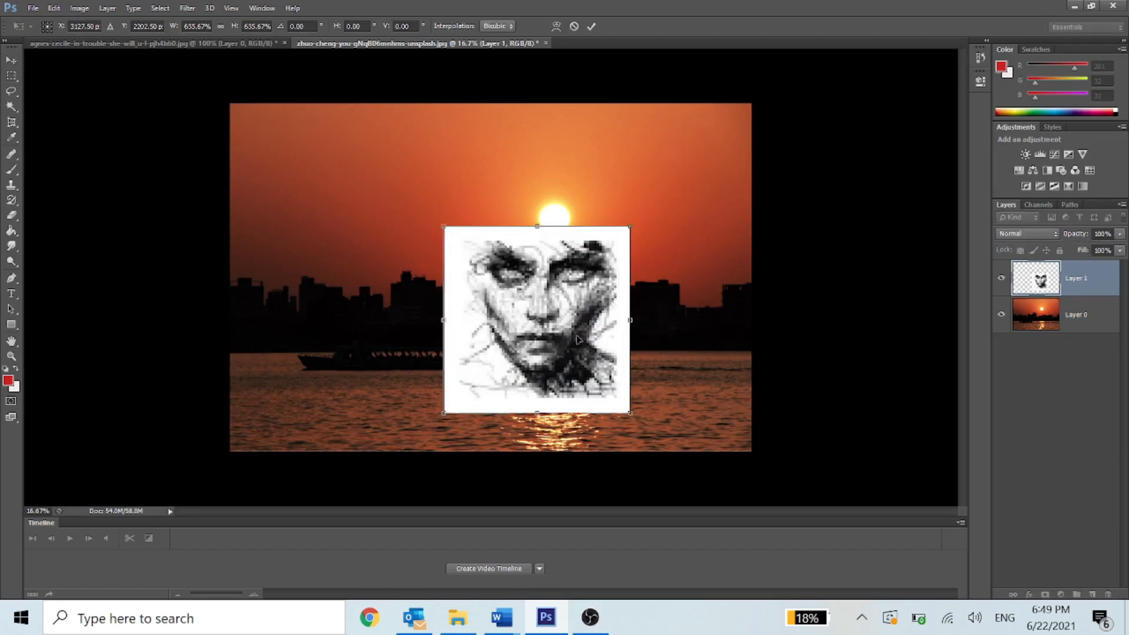
left_click_drag(588, 377, 505, 325)
key("Return")
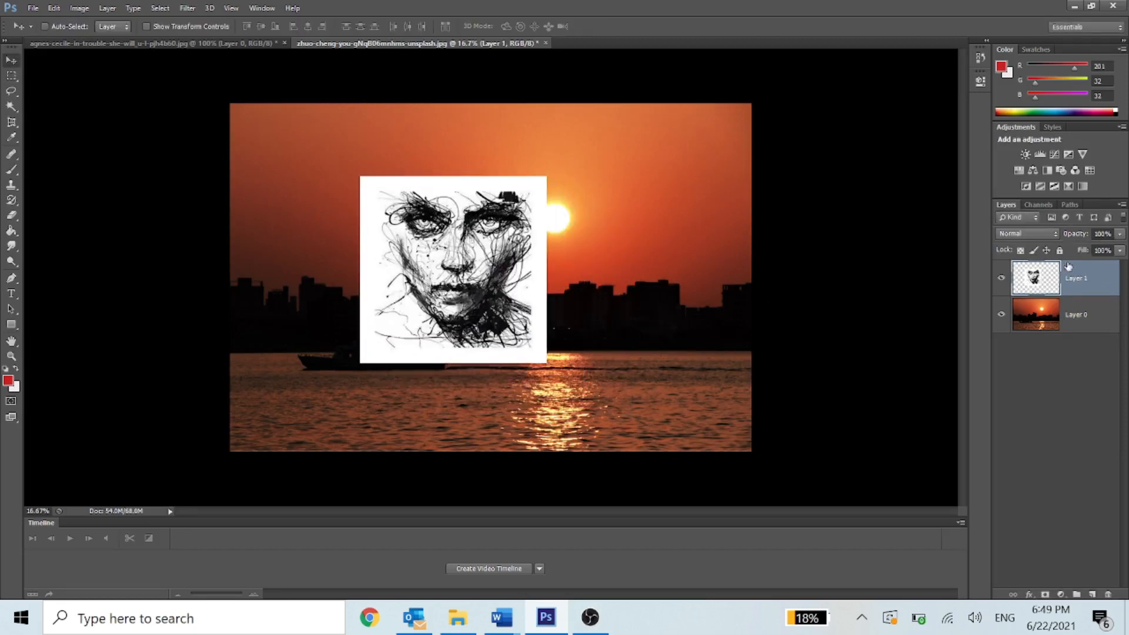
Lower the face drawing layer's opacity to about 25% and return it to 100%
left_click(1120, 250)
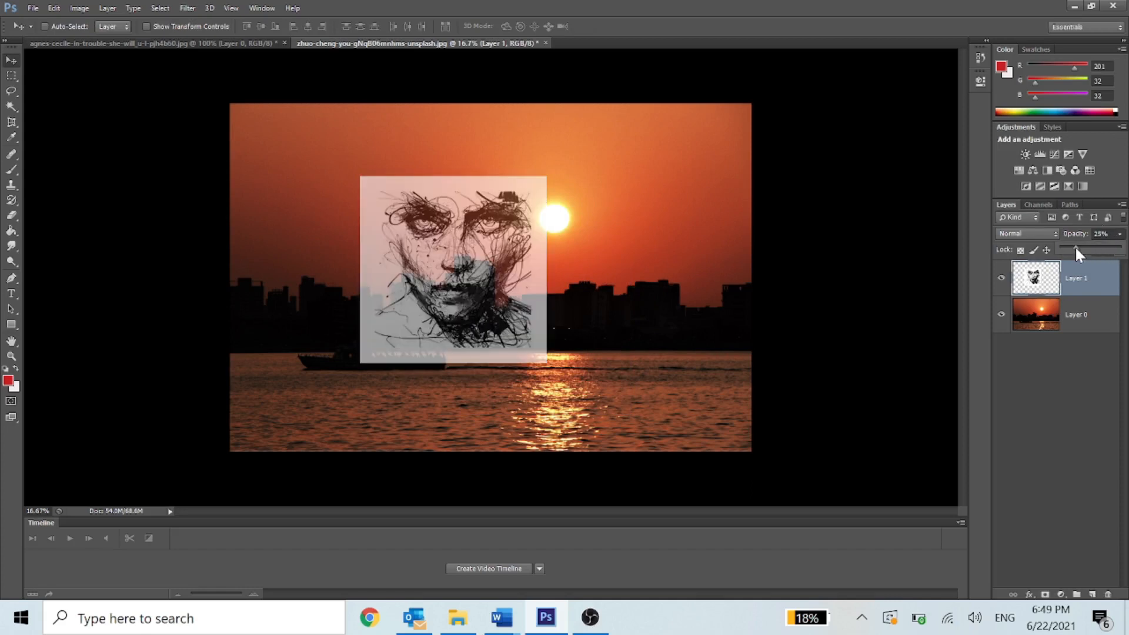
left_click_drag(1080, 250, 1115, 252)
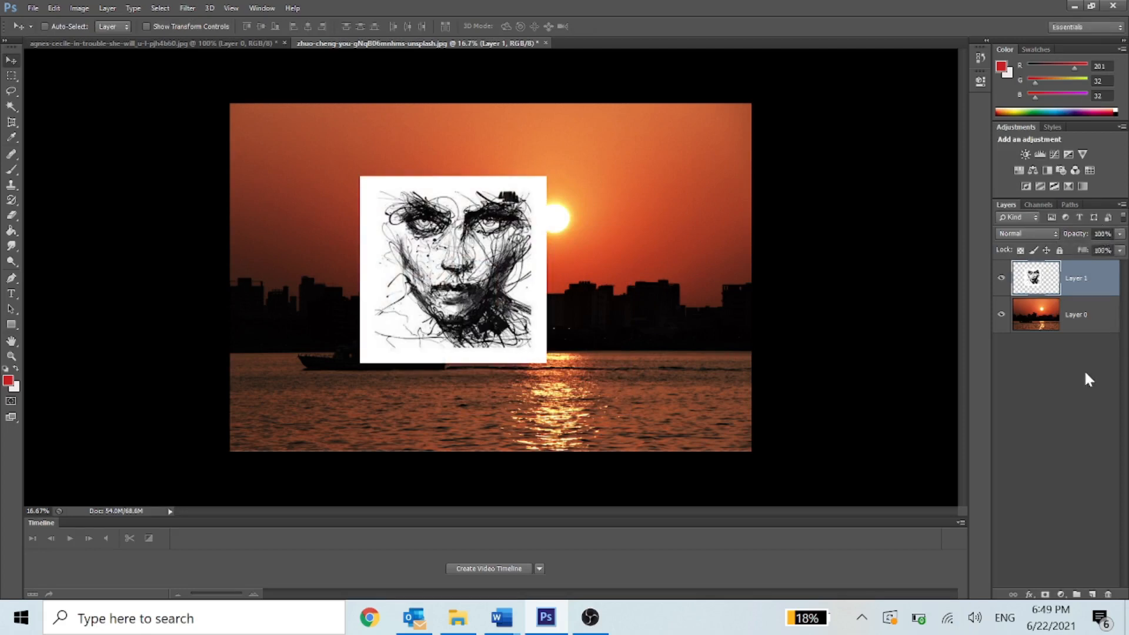
left_click(1085, 370)
Lower the face drawing layer's fill until the sunset shows through, and return it to 100%
left_click(1090, 281)
left_click(1120, 252)
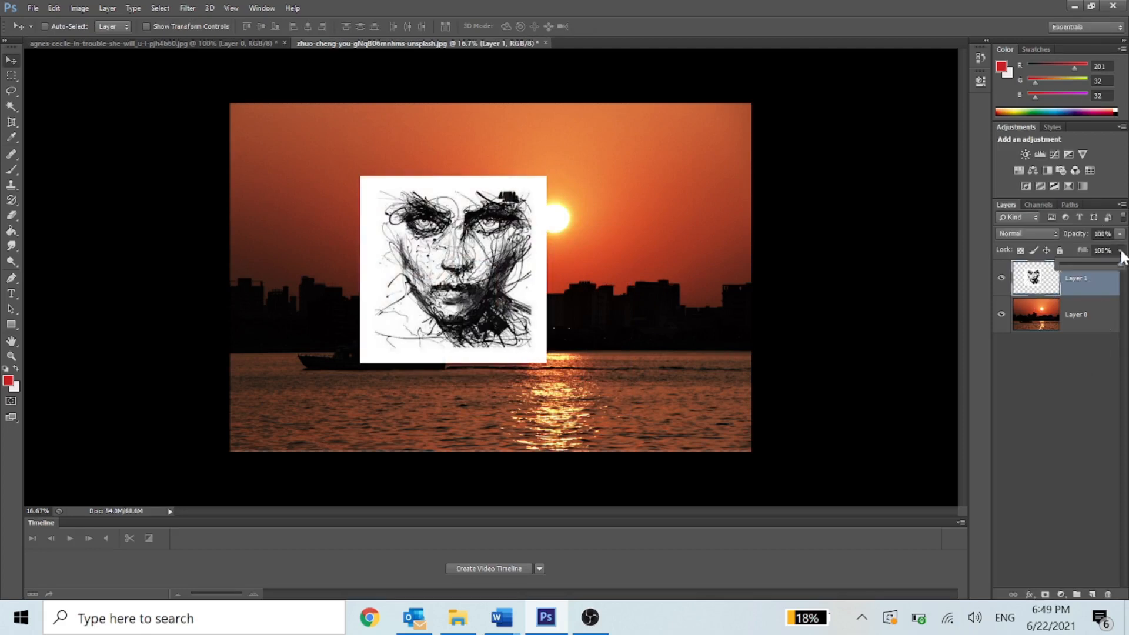
left_click_drag(1119, 266, 1089, 271)
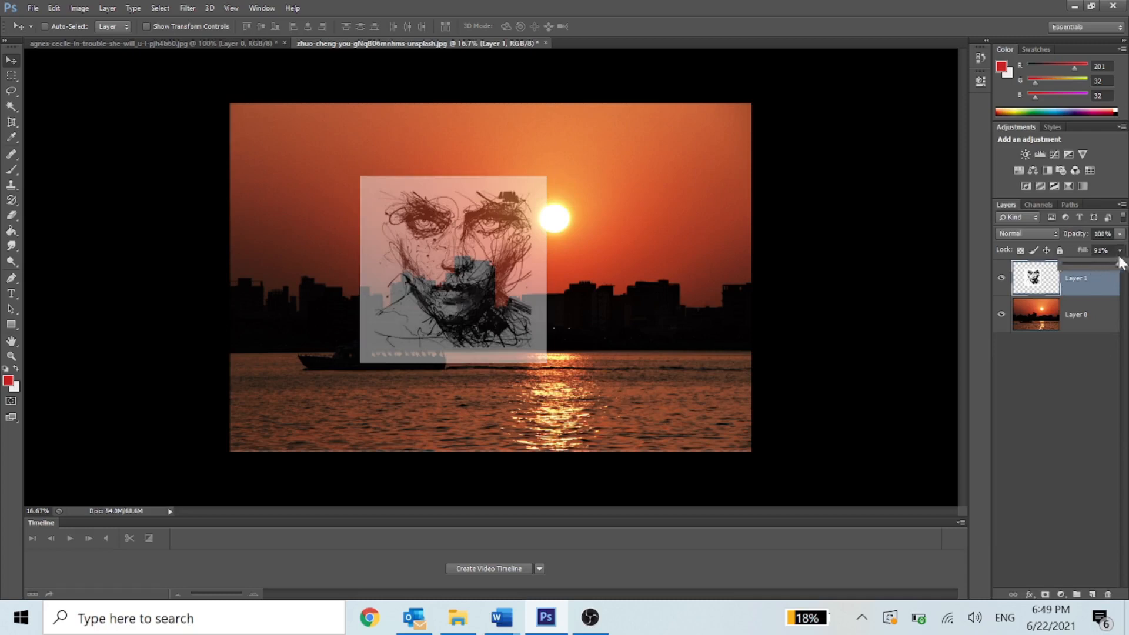
left_click_drag(1093, 265, 1124, 350)
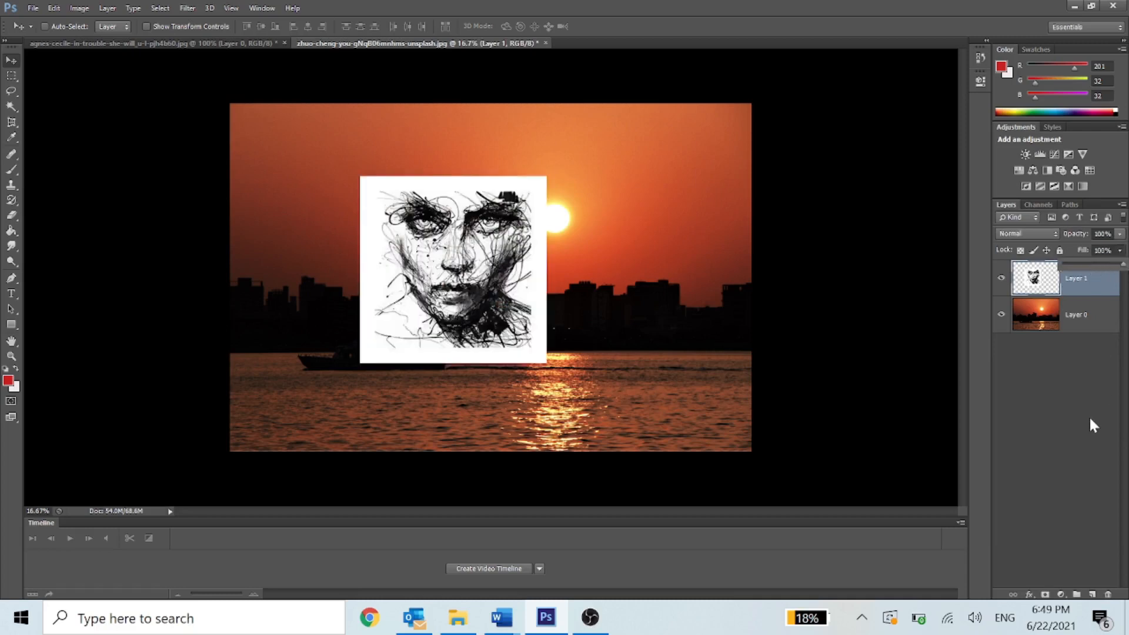
left_click(1070, 380)
Examine the face drawing layer's blending options and the blend modes offered for the sunset layer
double_click(1087, 288)
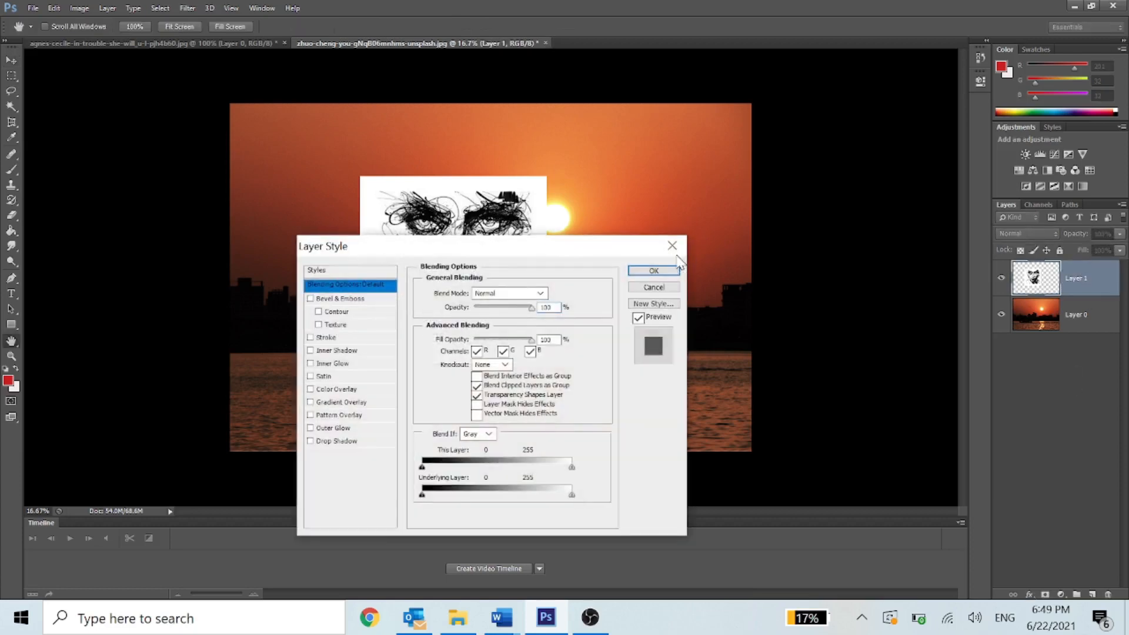
left_click(675, 251)
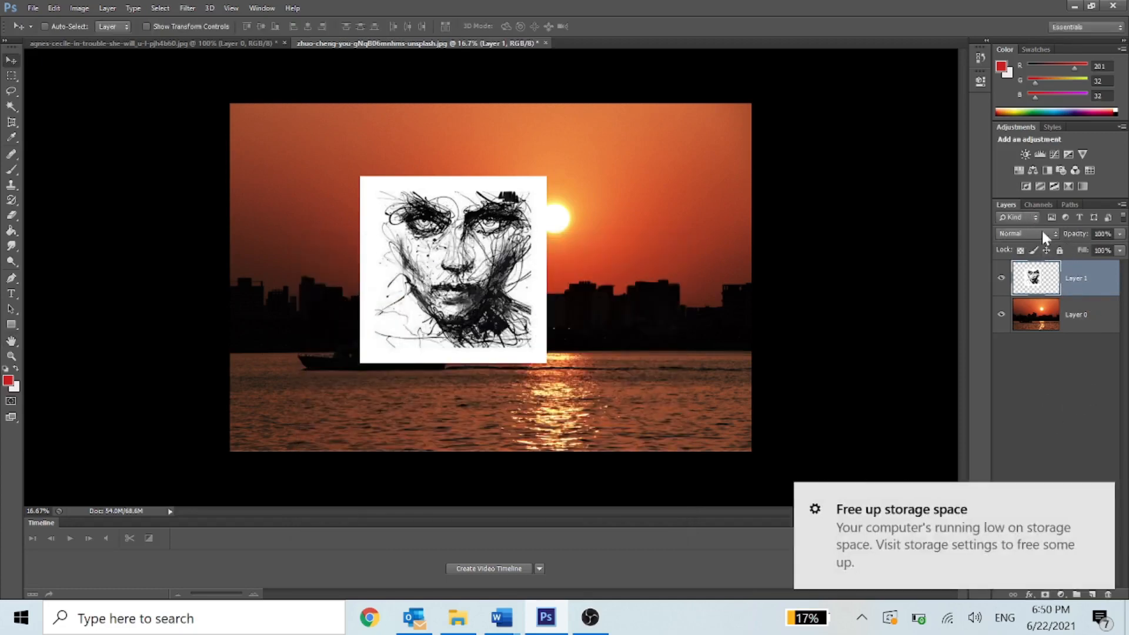
left_click(1098, 327)
left_click(1041, 235)
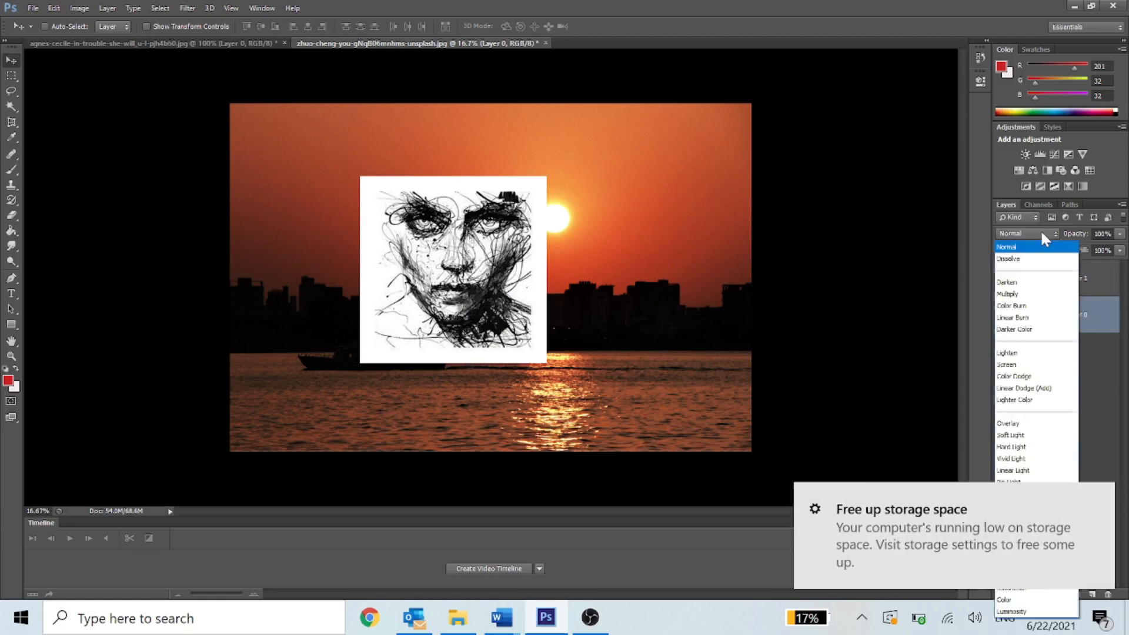
left_click(1041, 234)
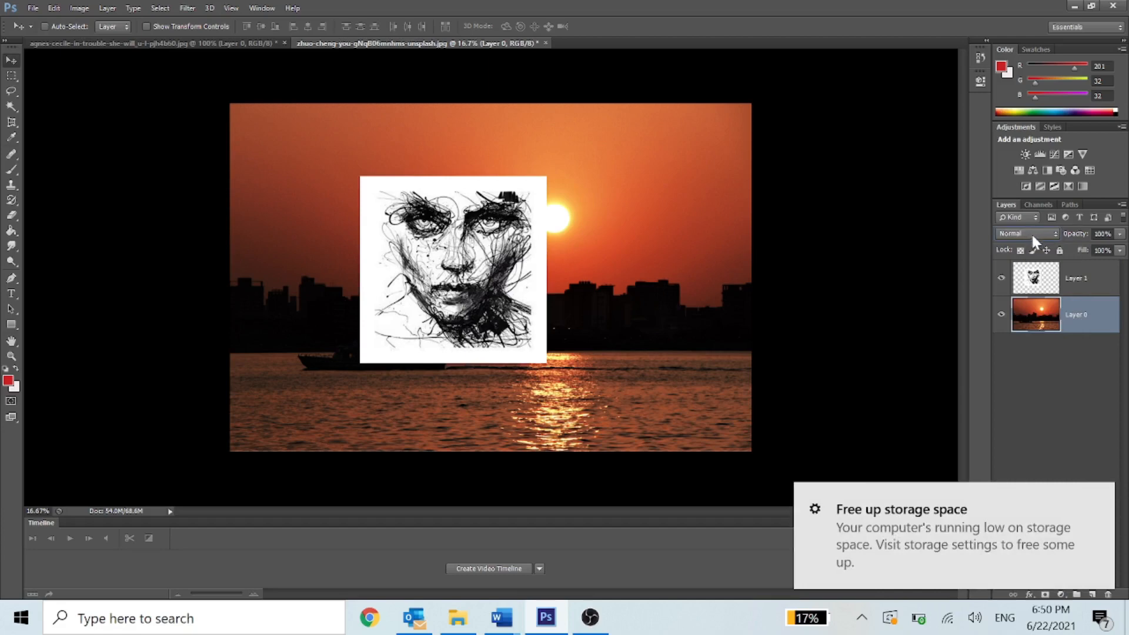
left_click(1031, 232)
left_click(1032, 232)
mouse_move(462, 275)
left_mouse_down()
mouse_move(499, 209)
mouse_move(462, 288)
mouse_move(464, 275)
left_mouse_up()
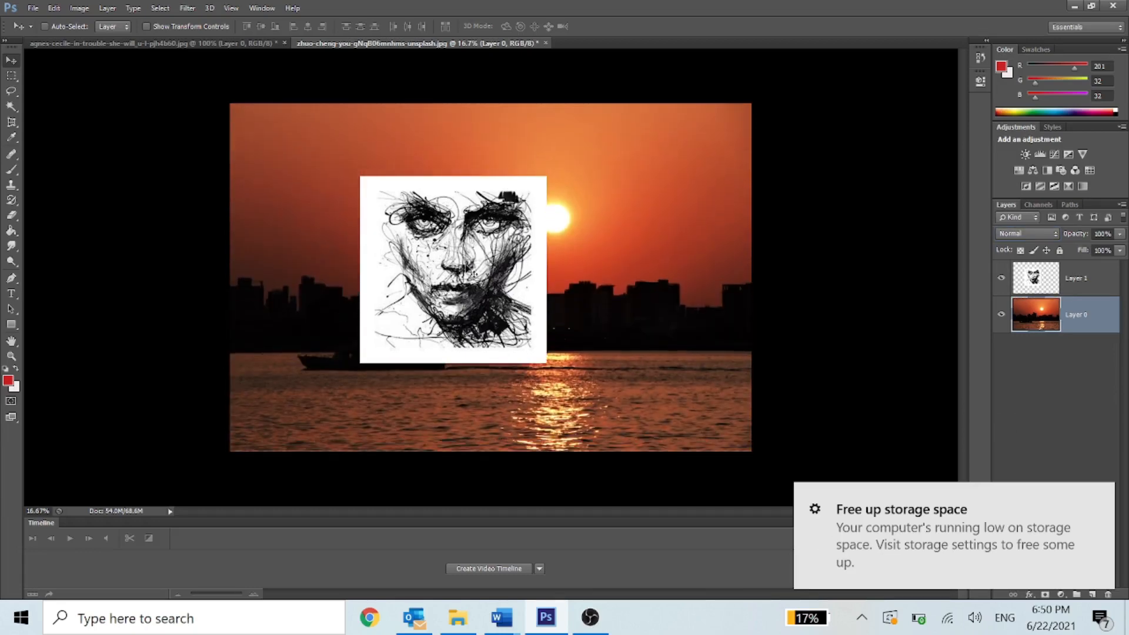
Select an area of the sky behind the face drawing on the sunset layer with the Magic Wand
left_click(13, 109)
left_click(68, 120)
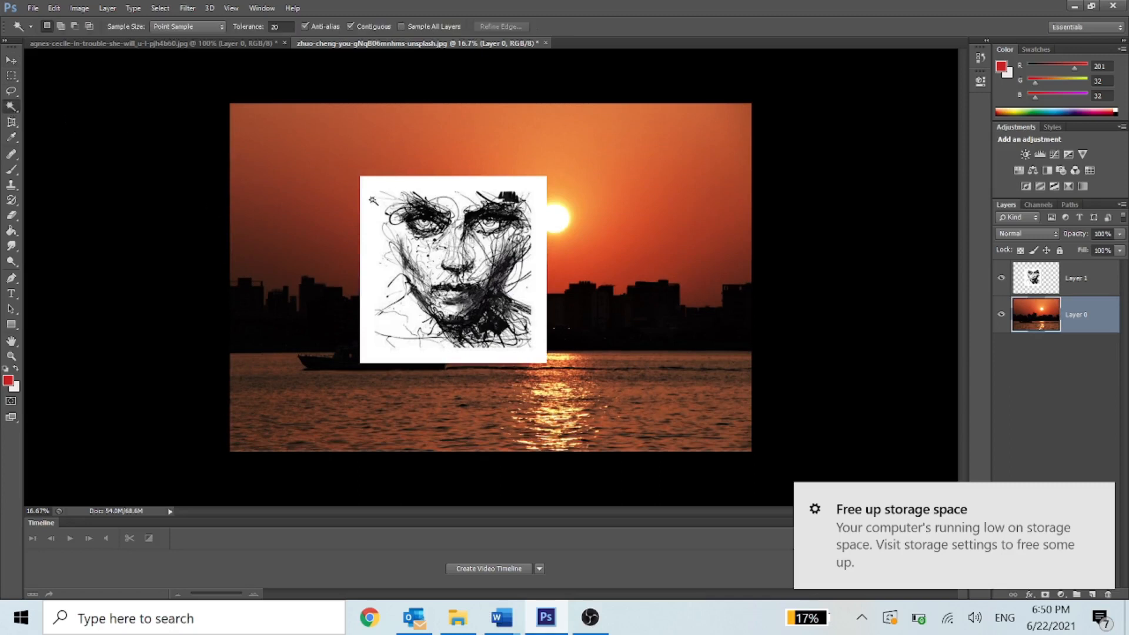
left_click(377, 205)
left_click(458, 202)
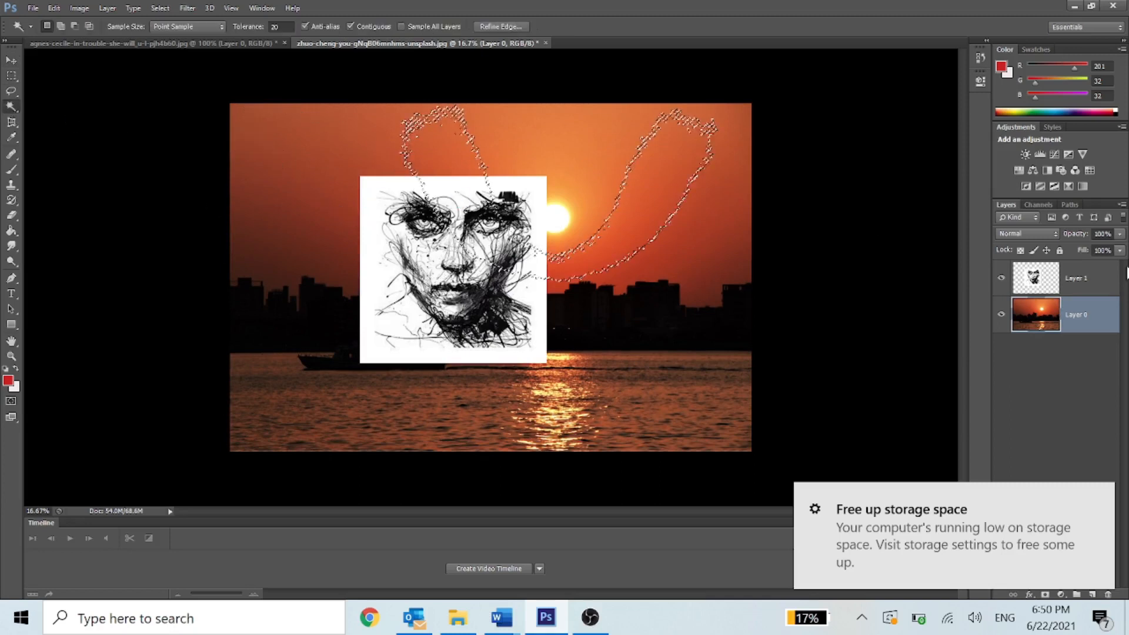
Activate the face drawing layer and undo the sky selection
left_click(1096, 285)
key("ctrl+alt+z")
key("ctrl+alt+z")
key("ctrl+alt+z")
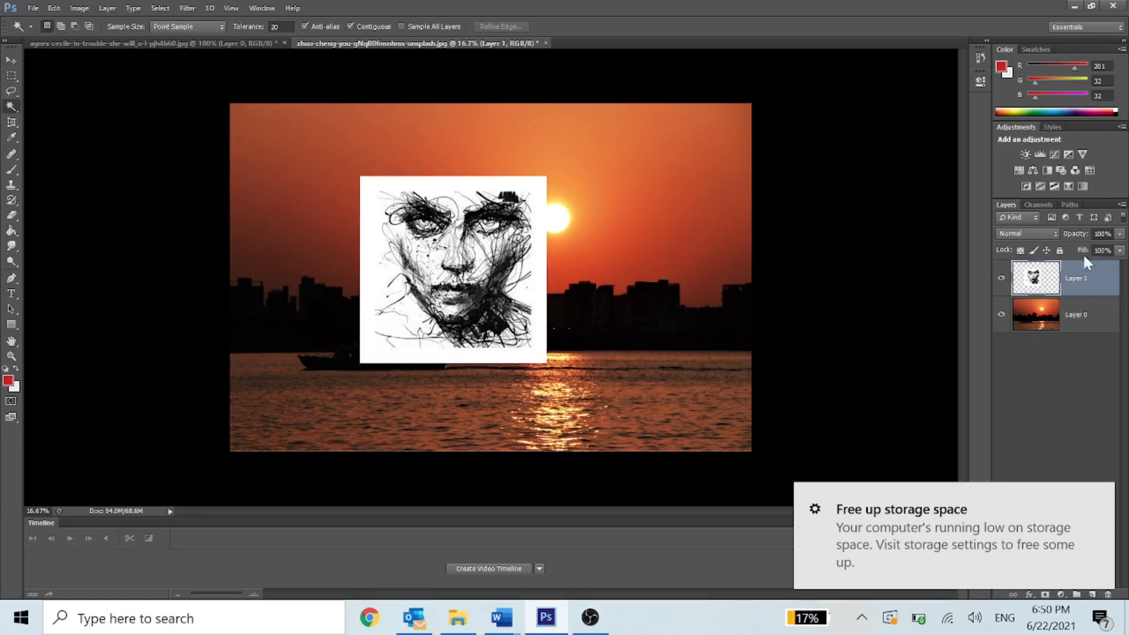
Delete the white background around the face drawing and the white patches beside the nose and on the cheek with the Magic Wand
left_click(372, 265)
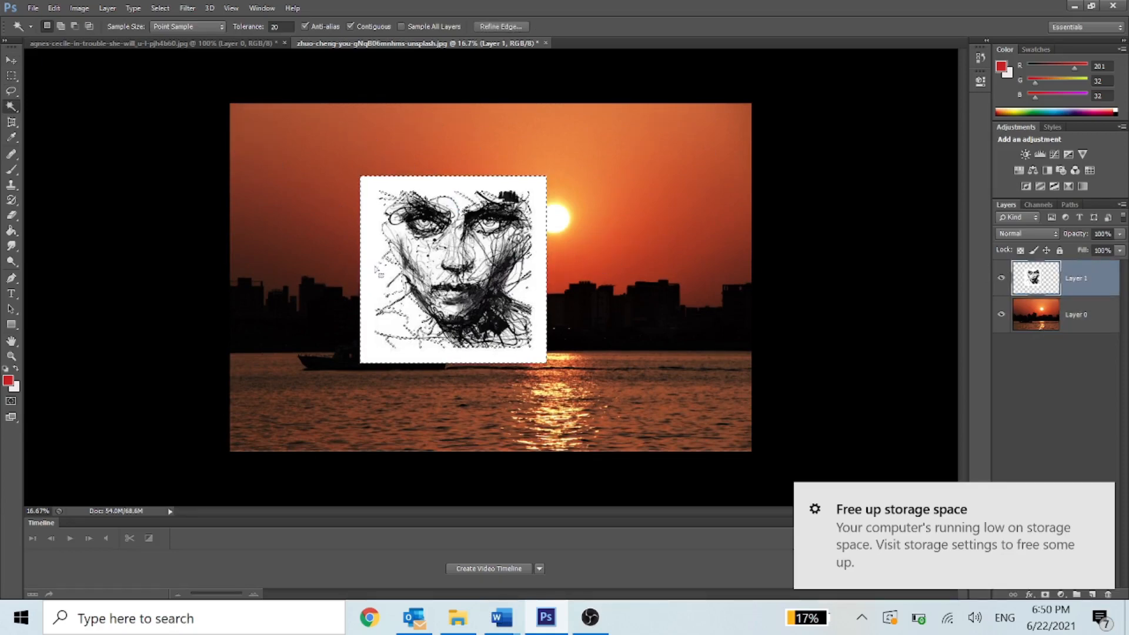
key("Delete")
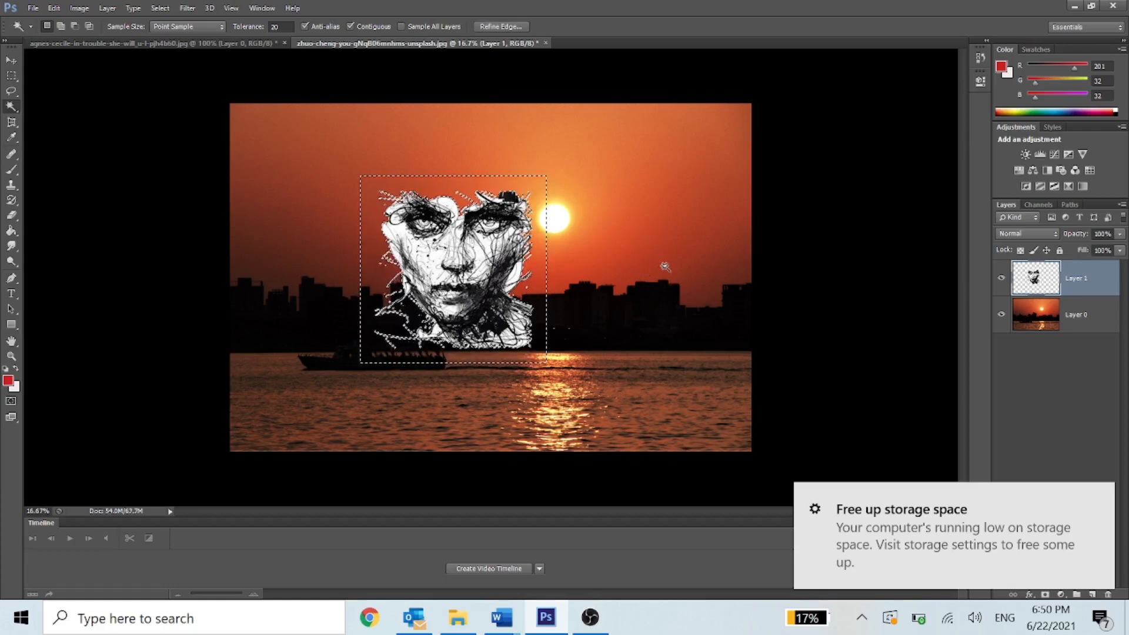
scroll(632, 276, "up", 3)
scroll(637, 277, "up", 1)
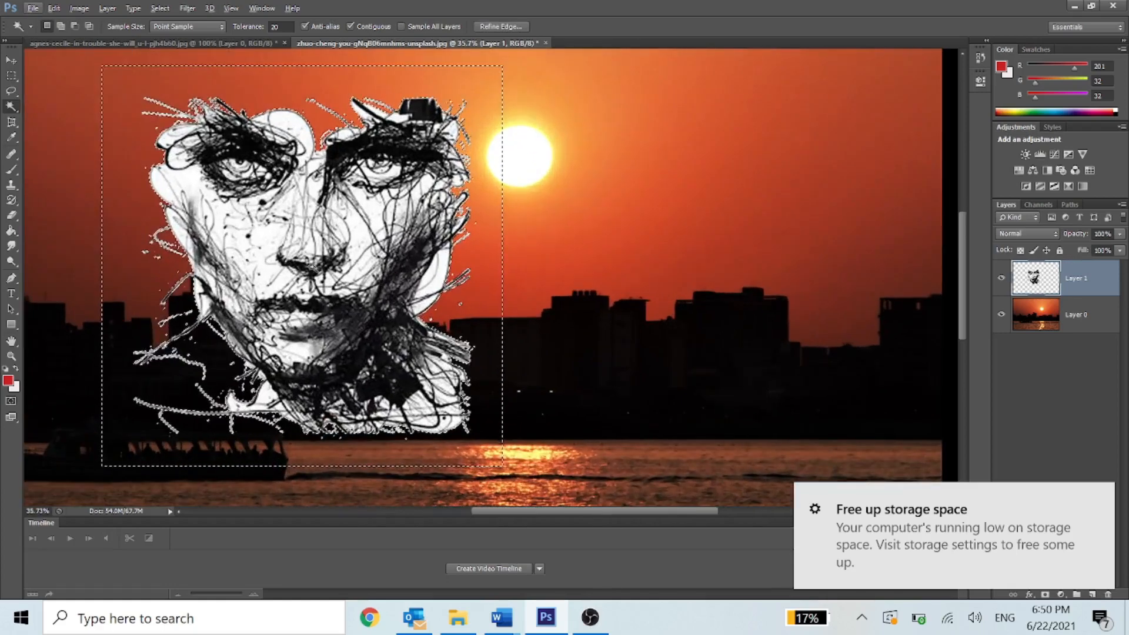
left_click(360, 240)
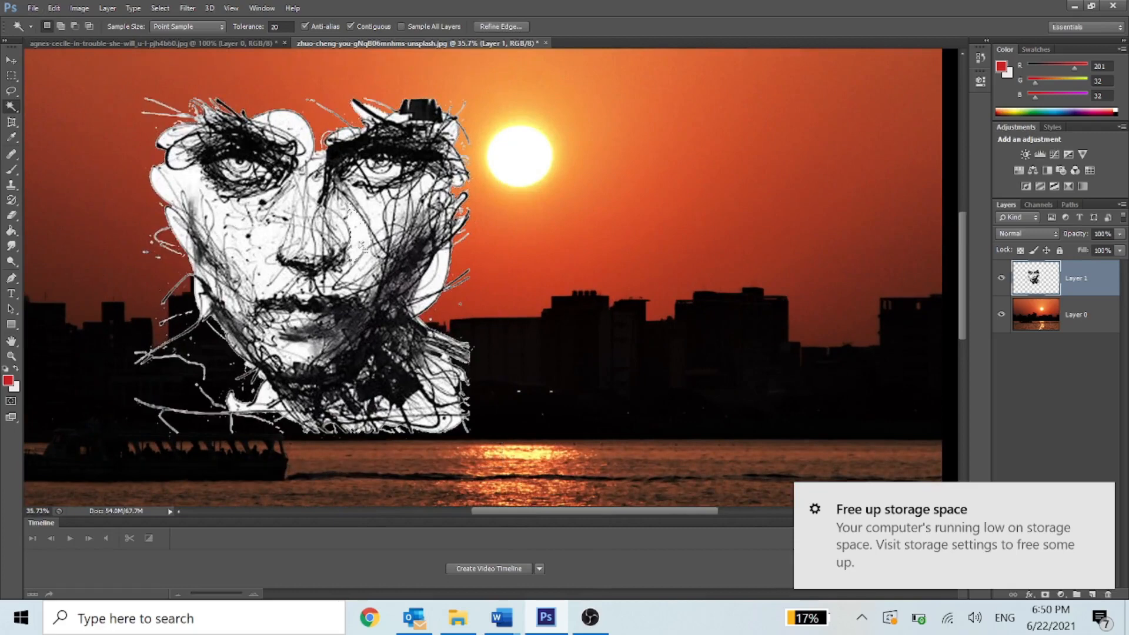
key("Delete")
left_click(243, 239)
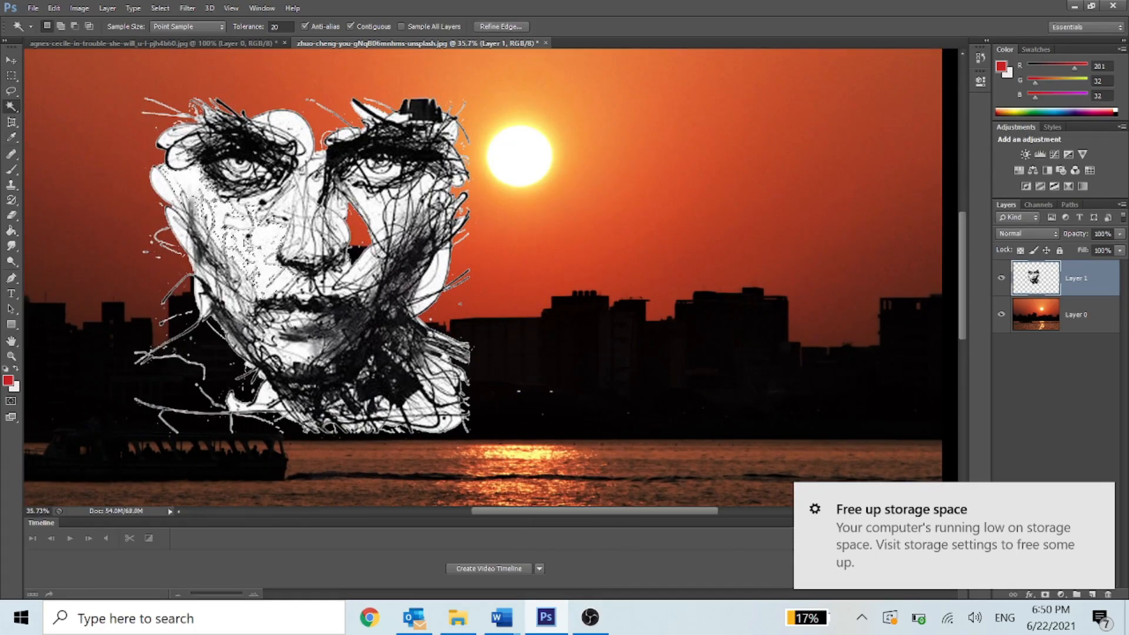
key("Delete")
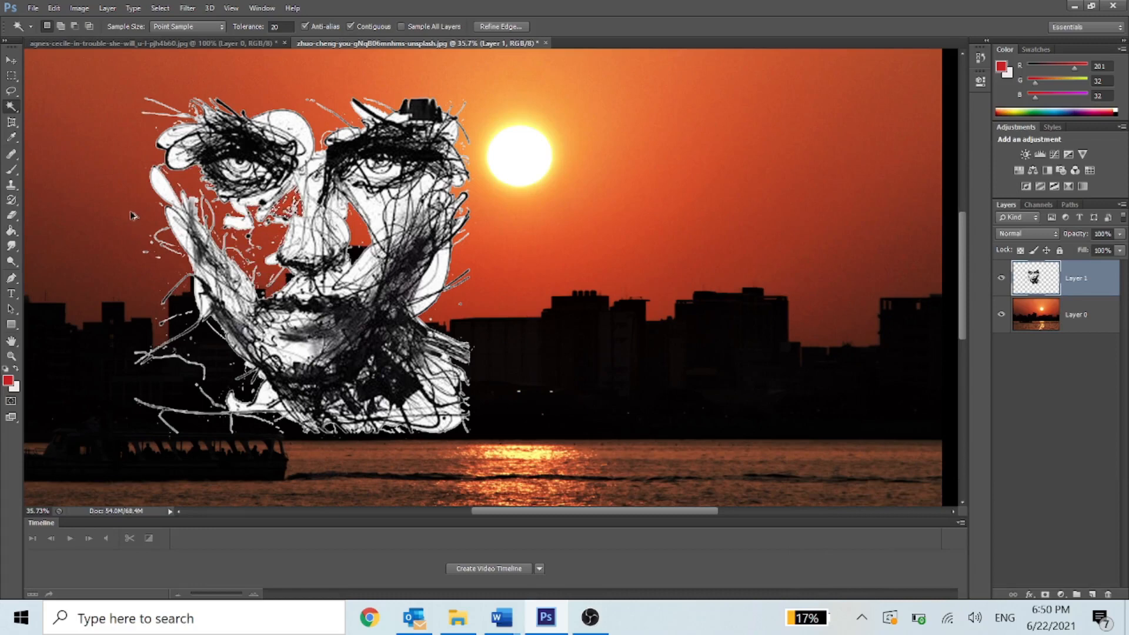
Undo the Magic Wand deletions to restore the complete face drawing with its white background
key("ctrl+alt+z")
key("ctrl+alt+z")
key("ctrl+alt+z")
key("ctrl+alt+z")
key("ctrl+alt+z")
key("ctrl+alt+z")
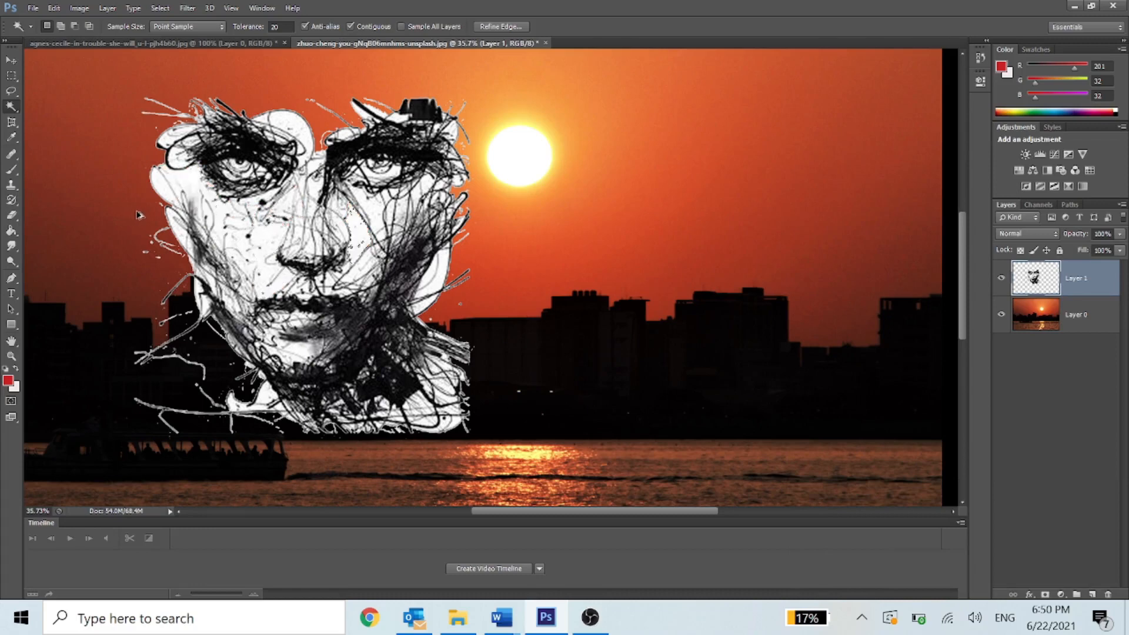
key("ctrl+alt+z")
key("ctrl+alt+z")
key("ctrl+alt+z")
key("ctrl+alt+z")
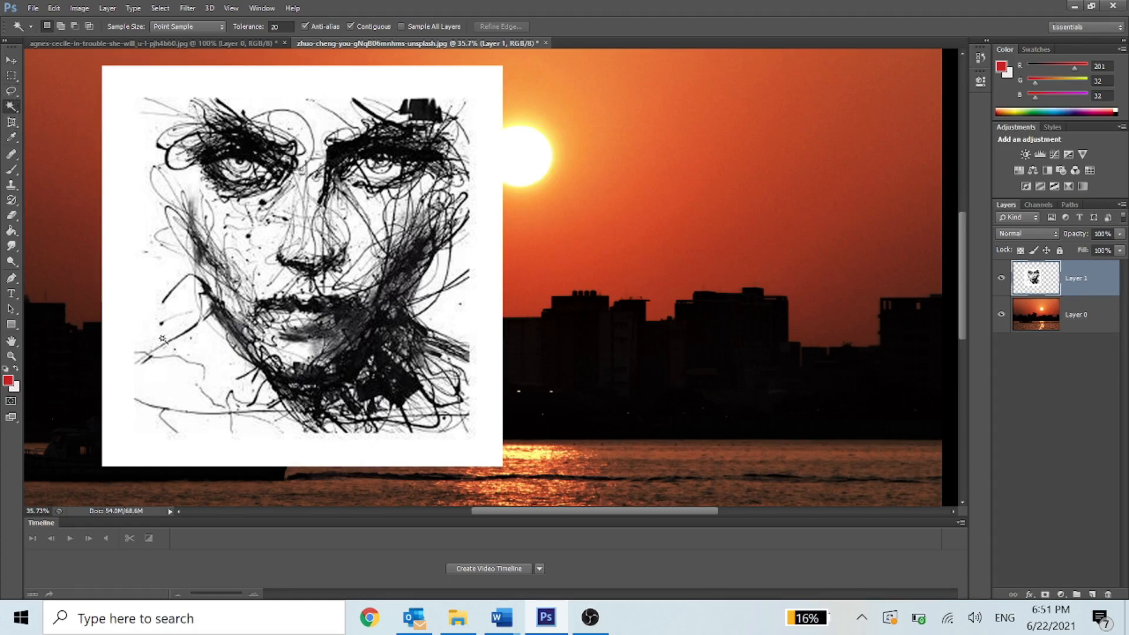
Switch to the Move tool and set the face drawing layer's blend mode to Darken
left_click(11, 60)
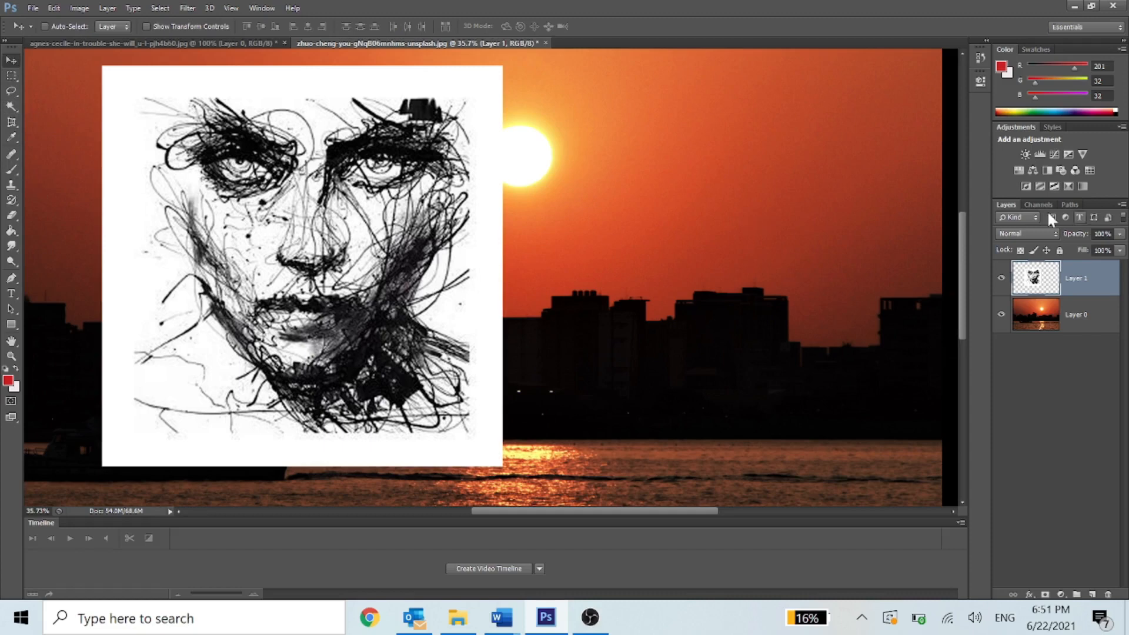
left_click(1040, 232)
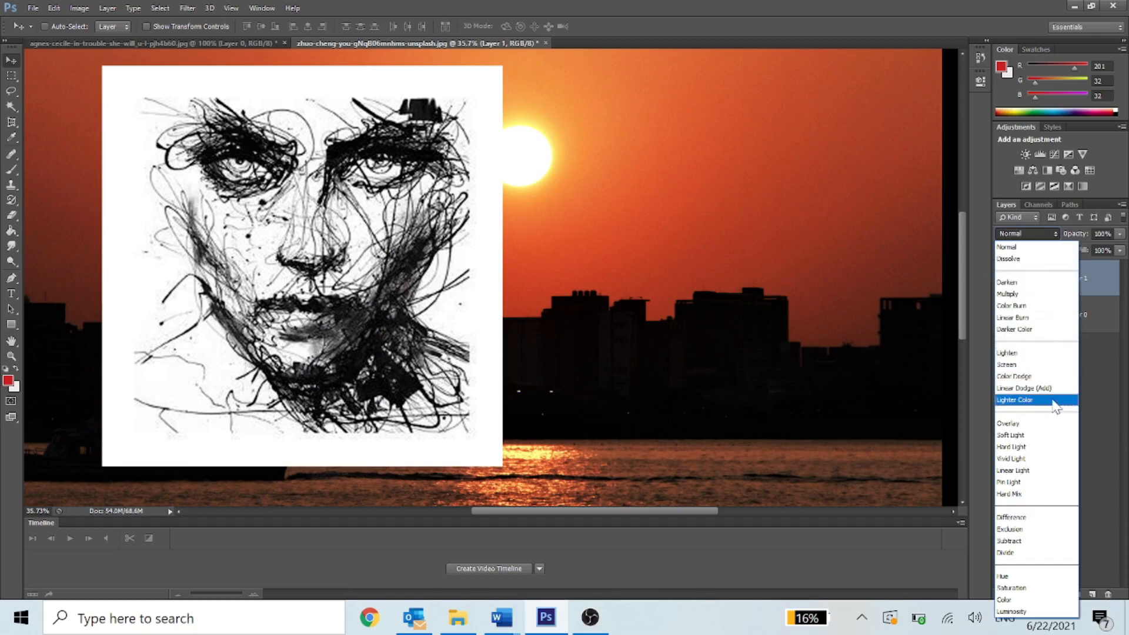
left_click(1050, 284)
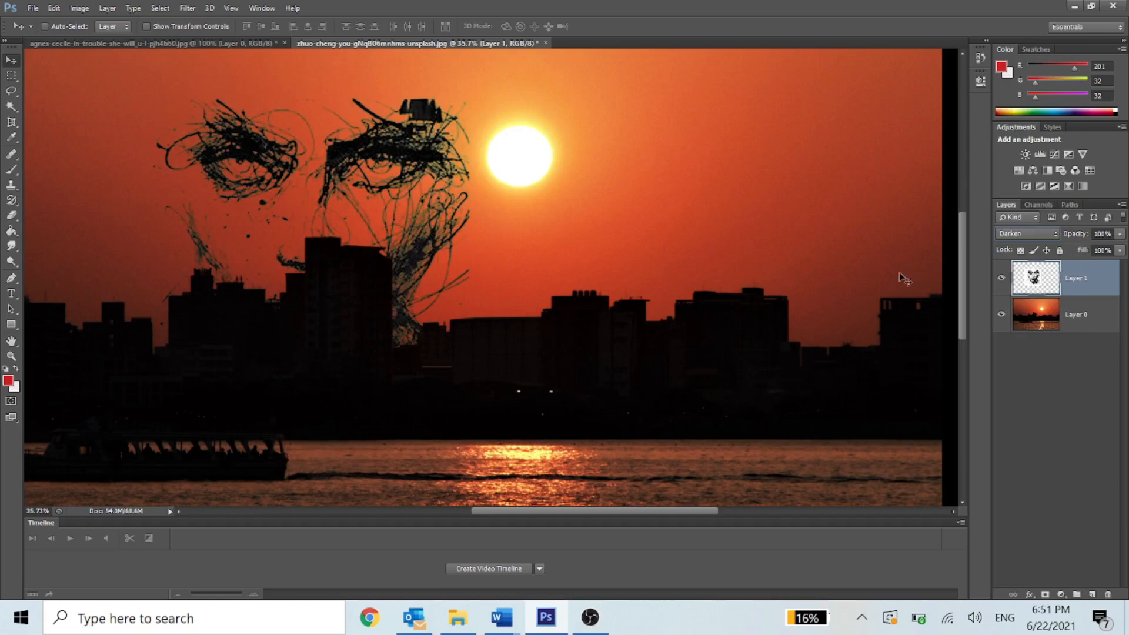
Set the face drawing layer's blend mode to Lighten and move the drawing so that one eye lies over the sun
left_click(1038, 231)
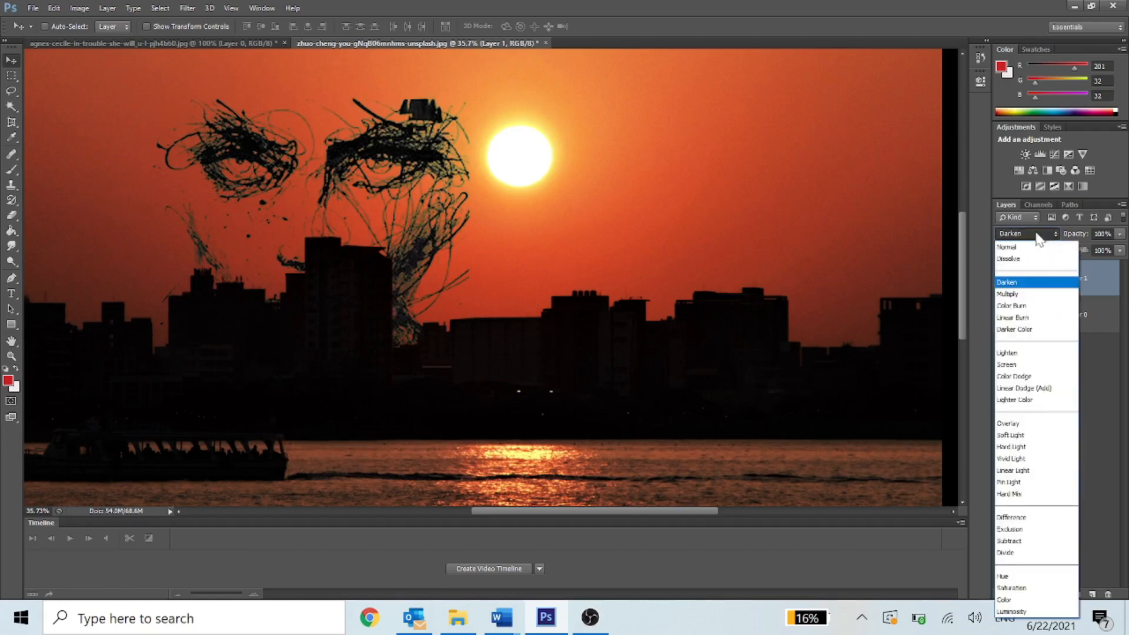
left_click(1023, 354)
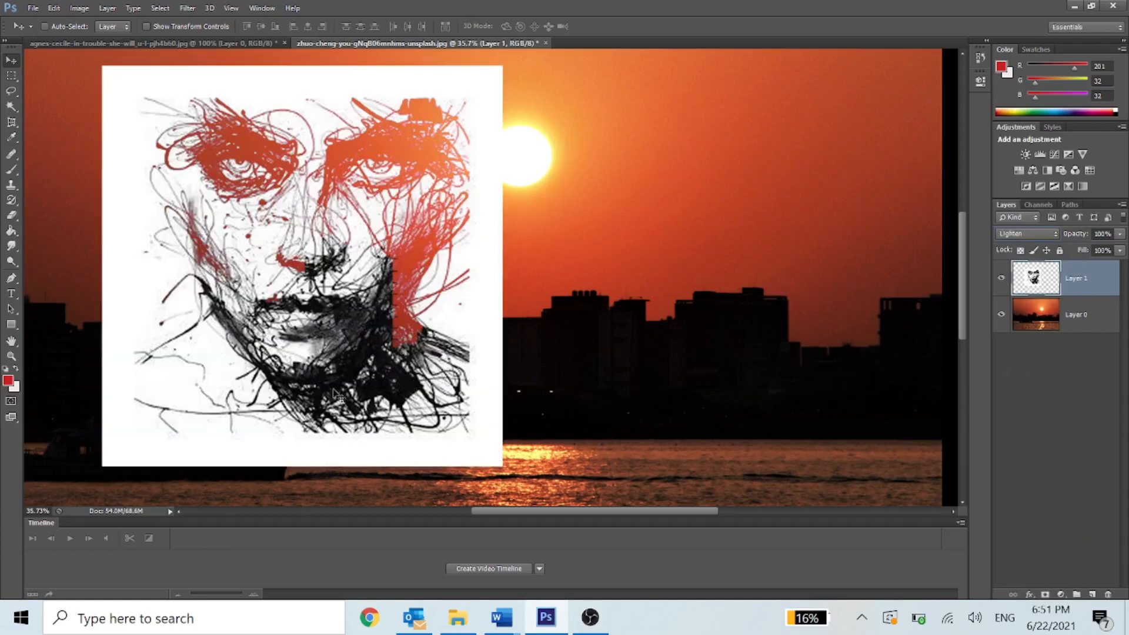
left_click_drag(327, 99, 702, 85)
scroll(804, 217, "up", 4)
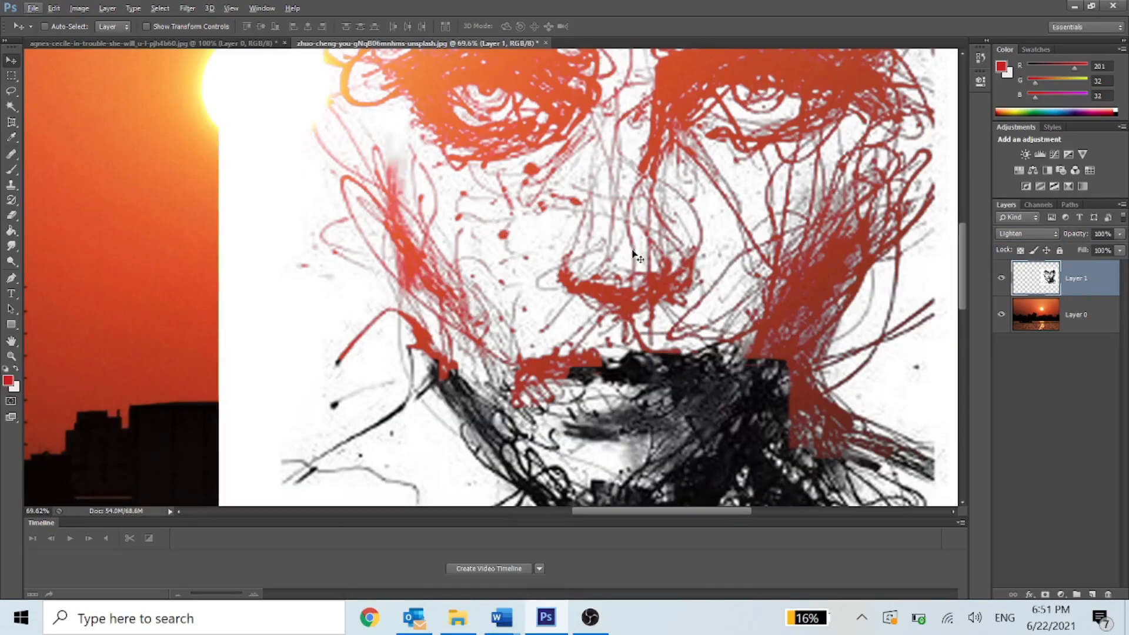
scroll(637, 253, "down", 4)
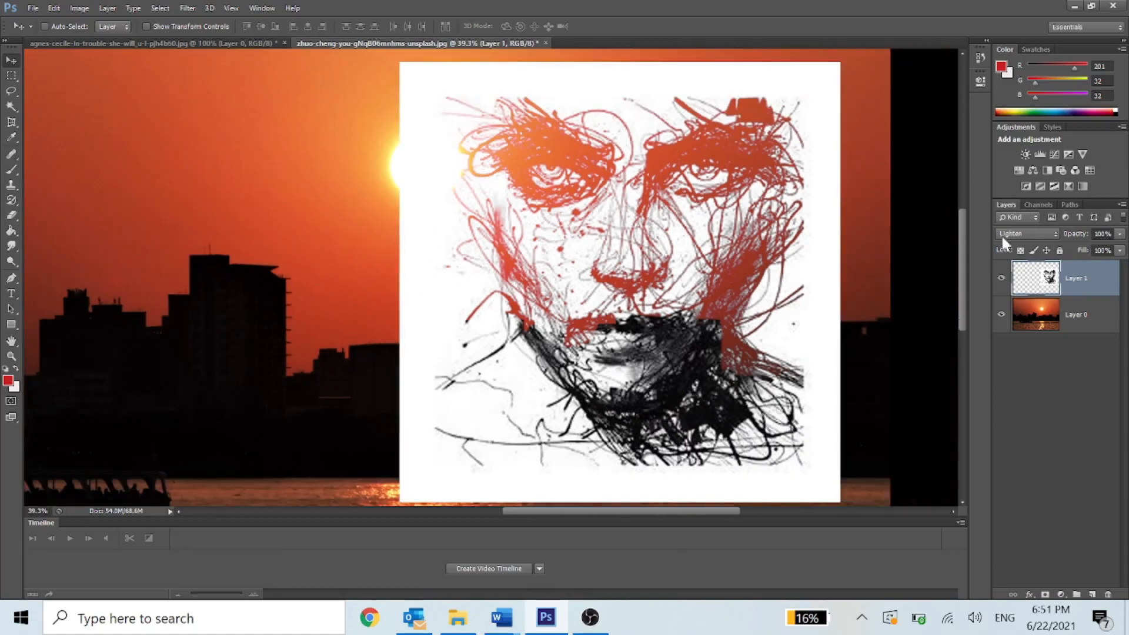
left_click(1007, 235)
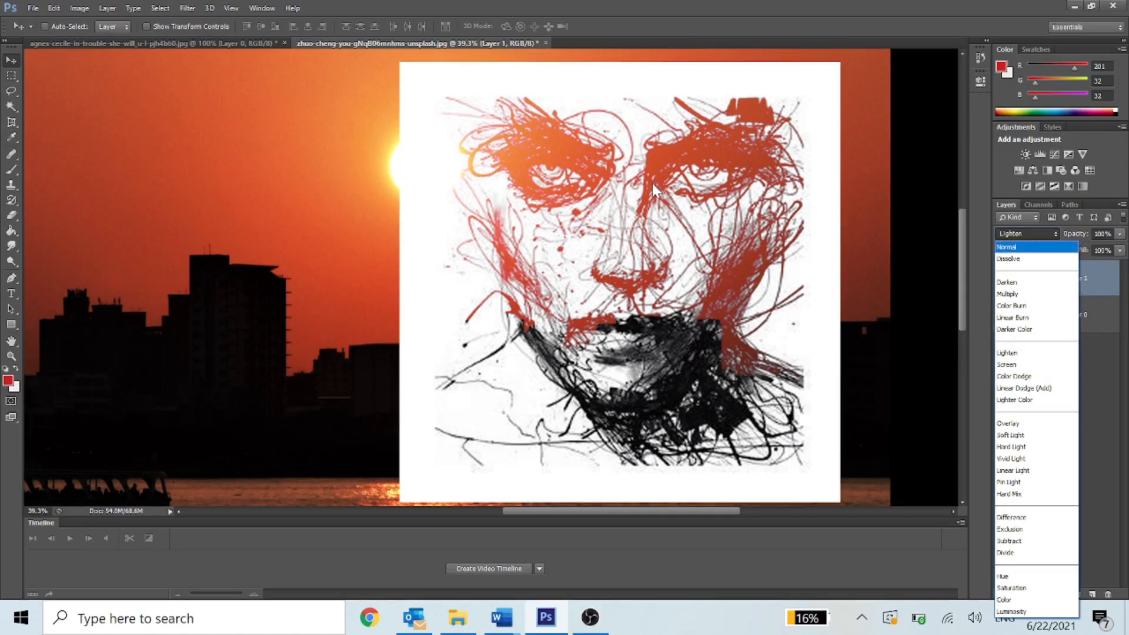
left_click(520, 113)
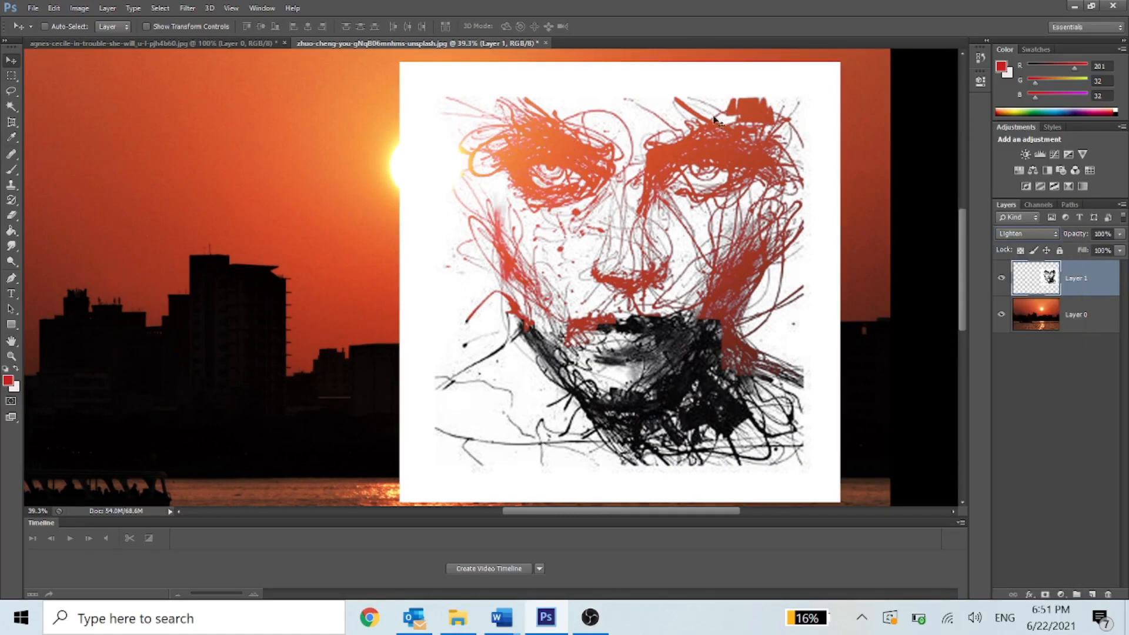
left_click_drag(713, 119, 567, 114)
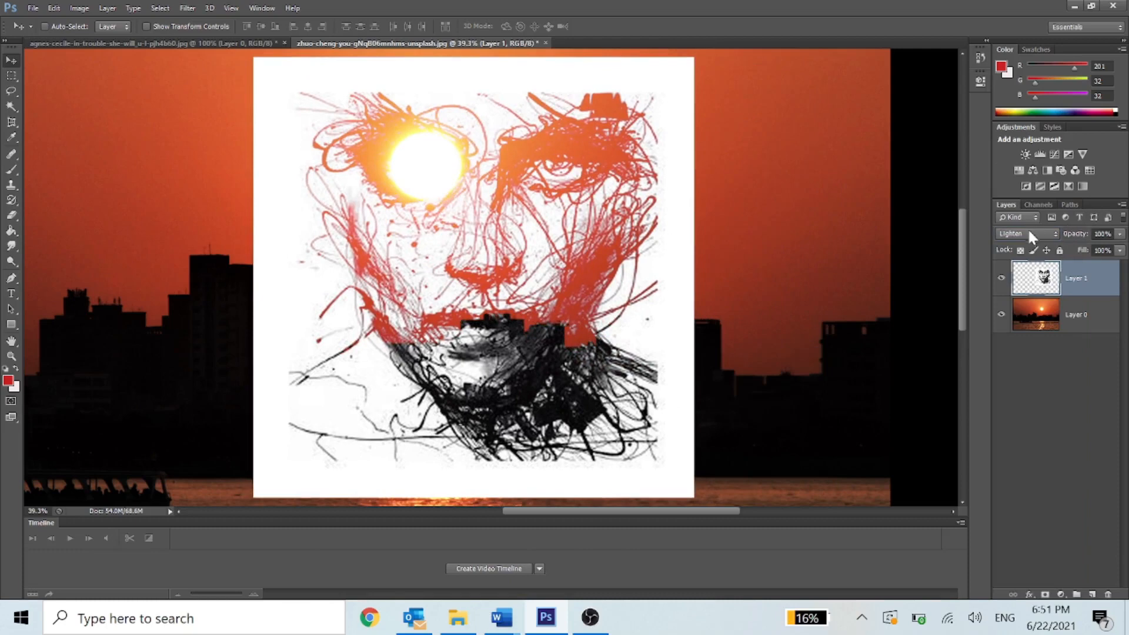
Set the face drawing layer's blend mode to Multiply and reposition the drawing around the sun, ending with one eye over it
left_click(1029, 233)
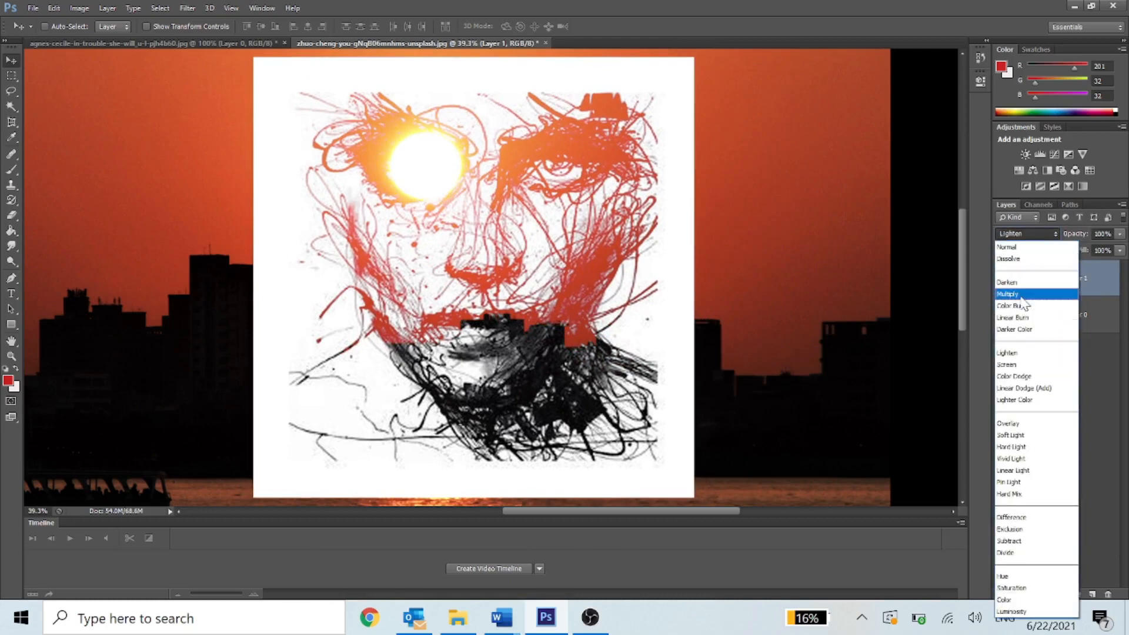
left_click(1023, 294)
mouse_move(505, 157)
left_mouse_down()
mouse_move(308, 103)
mouse_move(597, 91)
mouse_move(699, 181)
left_mouse_up()
scroll(700, 188, "up", 5)
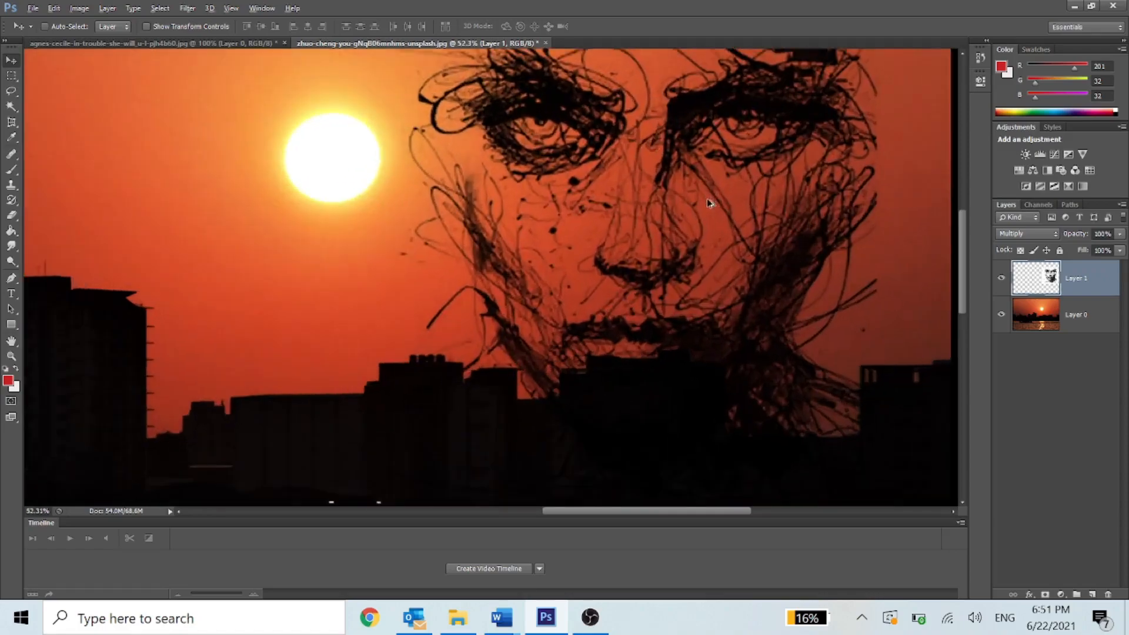
scroll(711, 243, "down", 5)
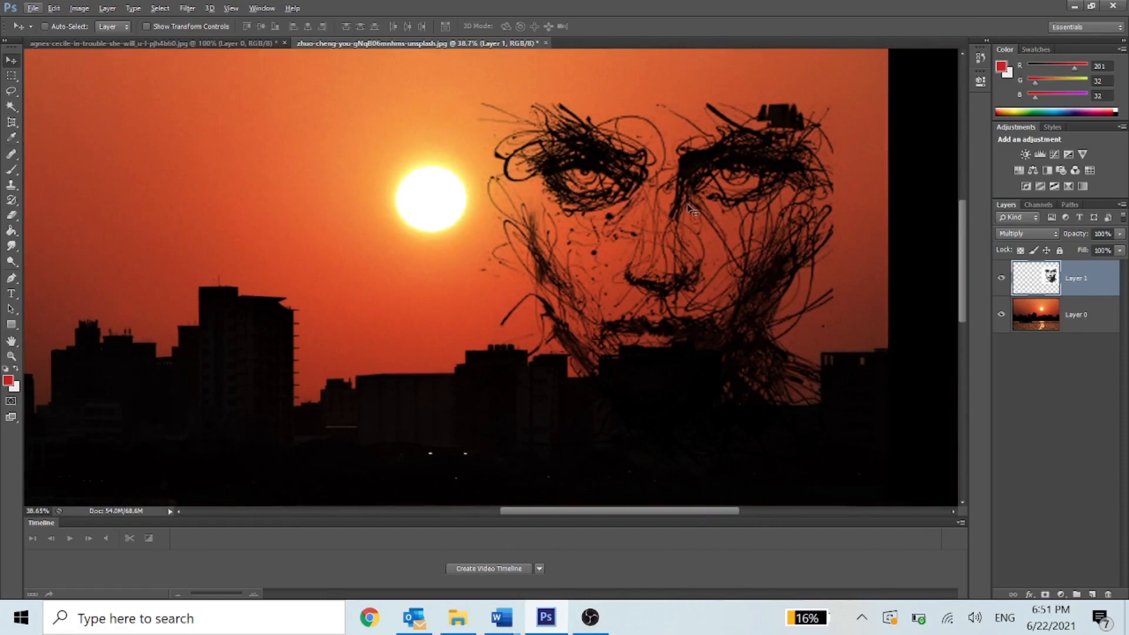
mouse_move(652, 241)
left_mouse_down()
mouse_move(494, 241)
mouse_move(421, 270)
mouse_move(325, 208)
mouse_move(338, 210)
left_mouse_up()
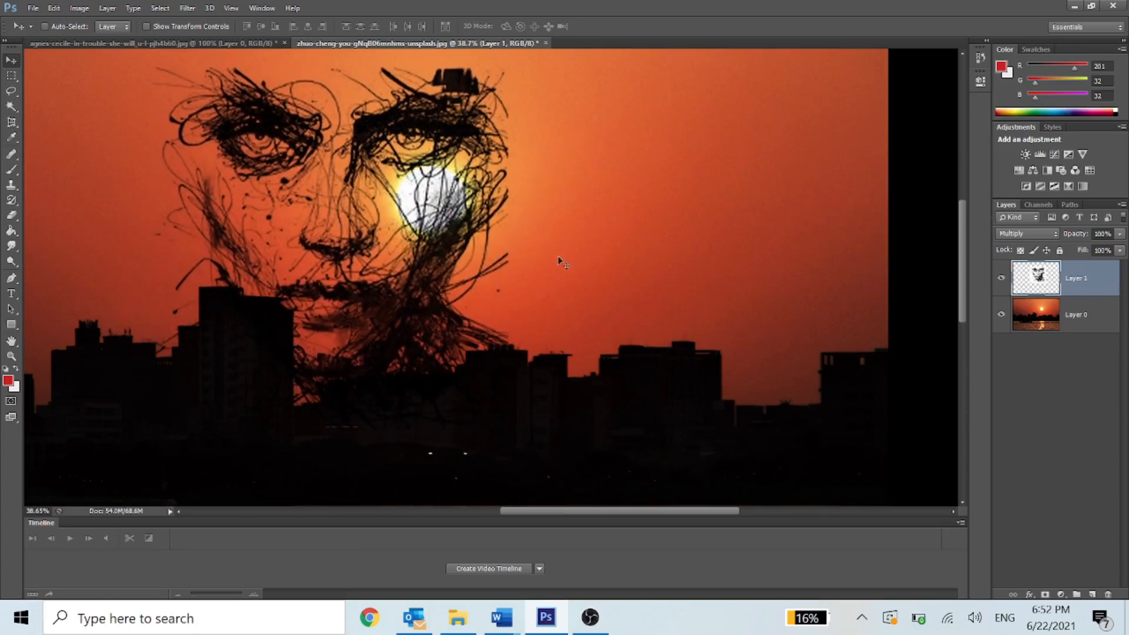
scroll(606, 244, "down", 2)
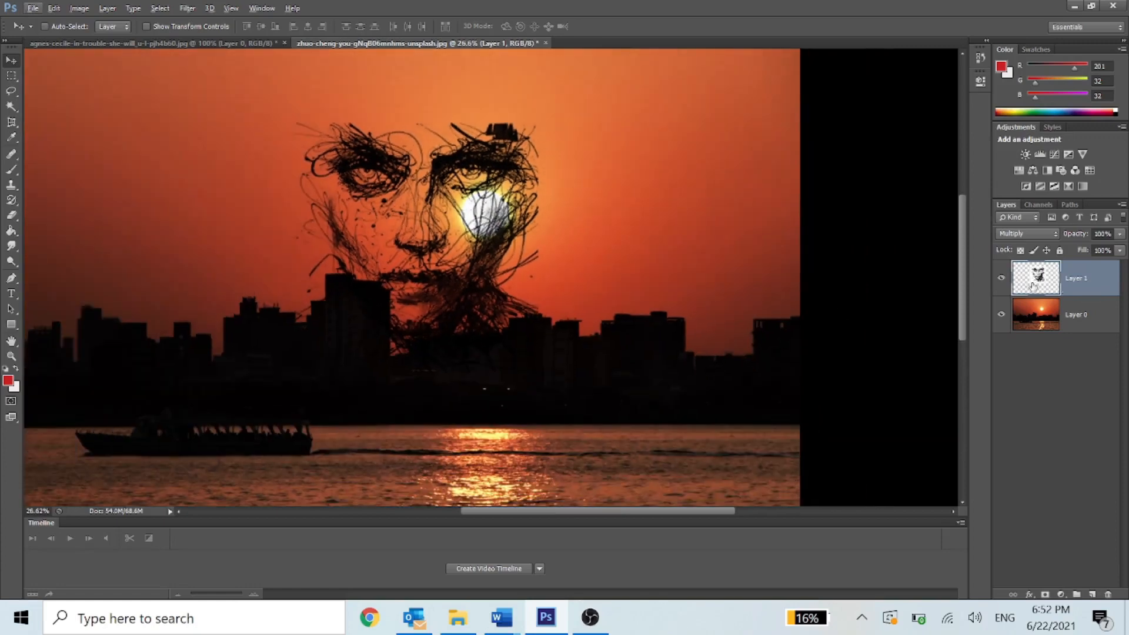
mouse_move(481, 161)
left_mouse_down()
mouse_move(497, 139)
mouse_move(525, 135)
left_mouse_up()
Undo the moves and blend mode changes until the face drawing layer is back in Normal mode
key("ctrl+z")
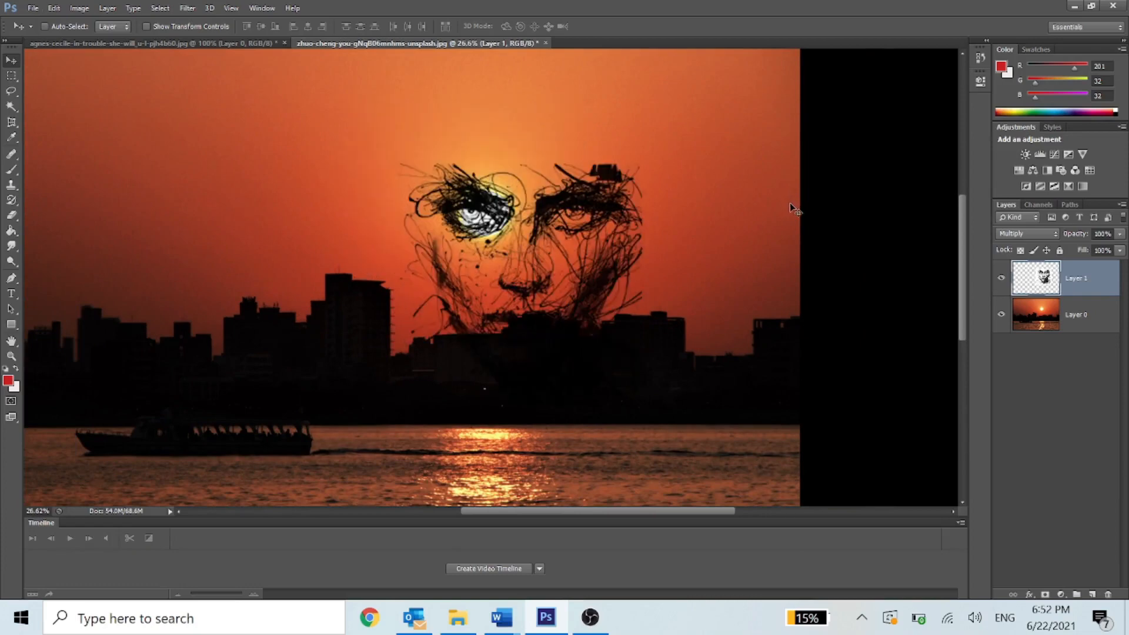
key("alt+shift+g")
key("ctrl+alt+z")
key("ctrl+alt+z")
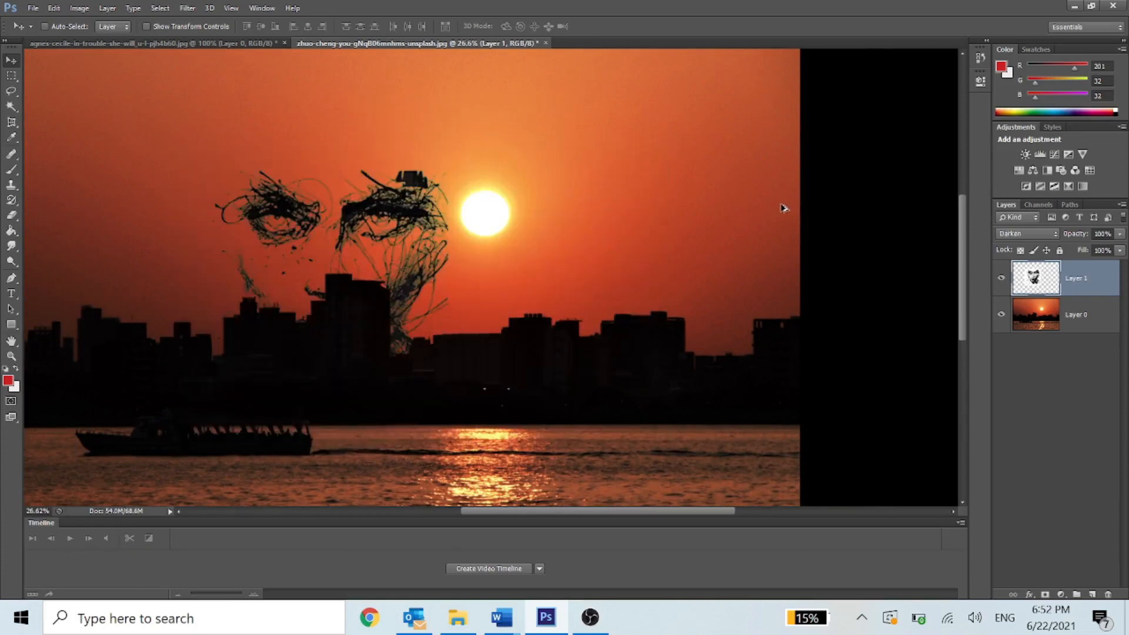
key("ctrl+alt+z")
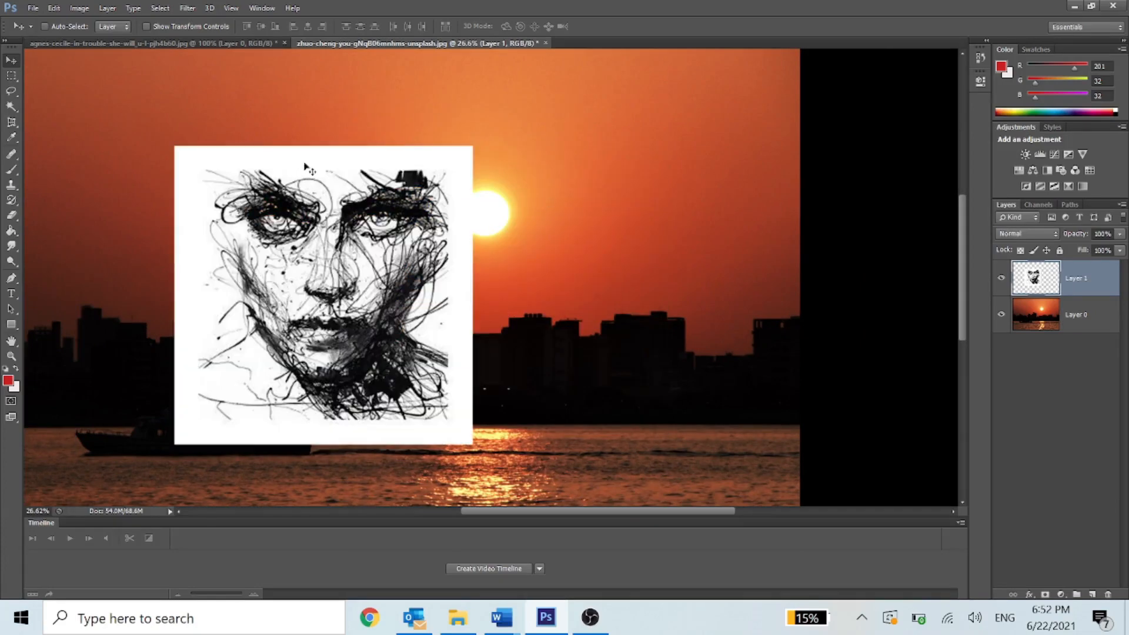
Move the face drawing slightly up and over the sun, and review the blend modes available for its layer
left_click_drag(306, 167, 363, 144)
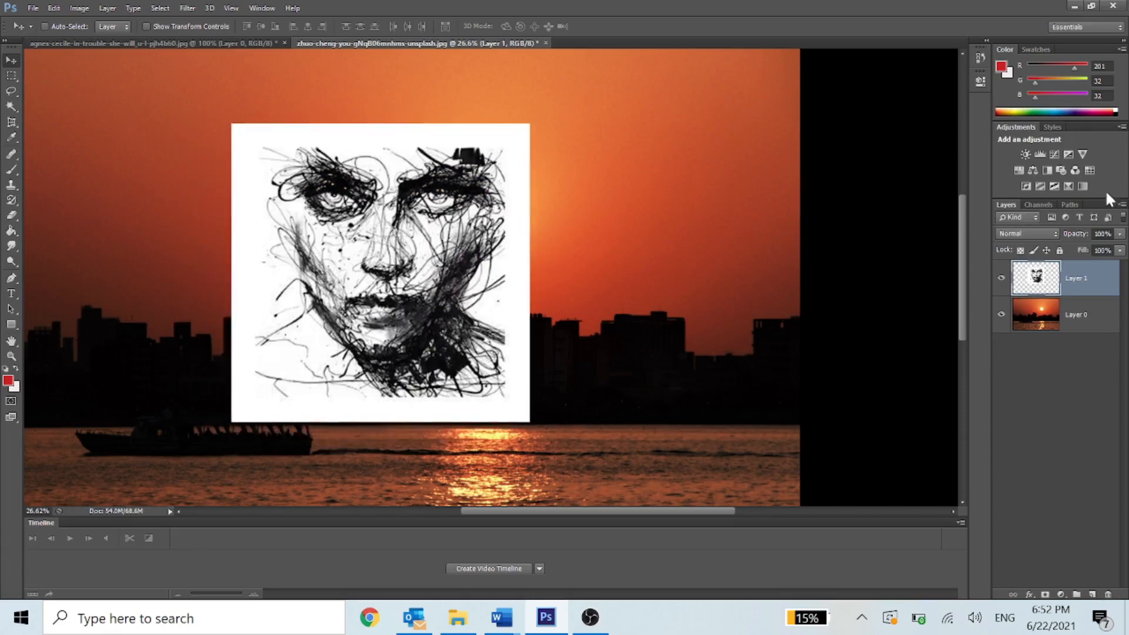
left_click(1047, 235)
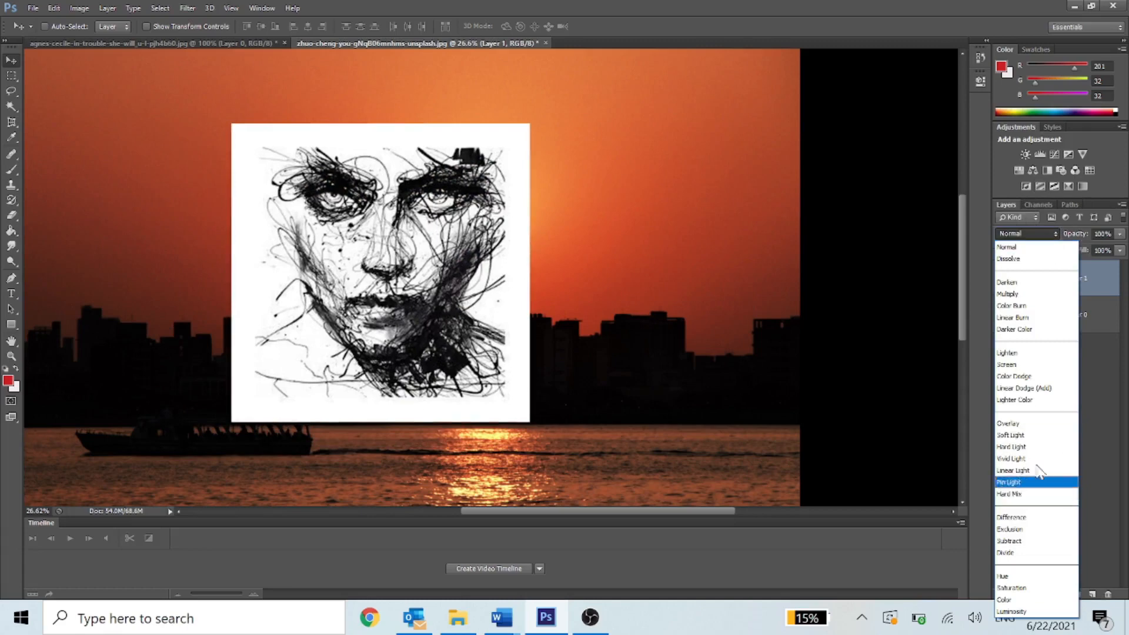
left_click(28, 5)
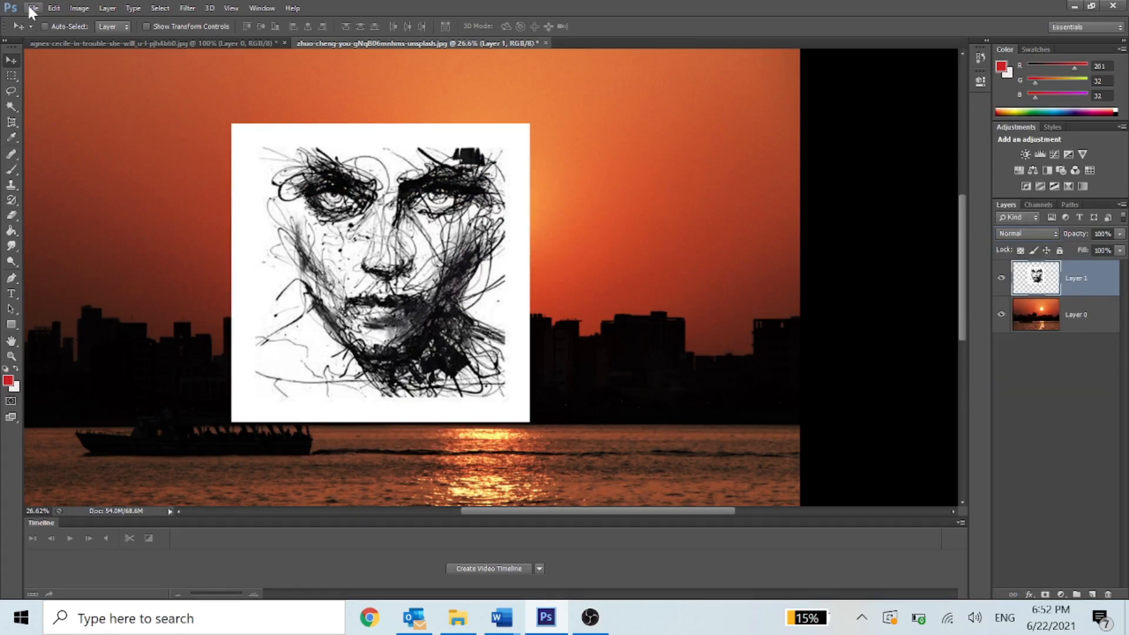
Open the heron photo StockSnap_DUHQZBSCPA-min.jpg from the Downloads folder
left_click(27, 5)
left_click(36, 42)
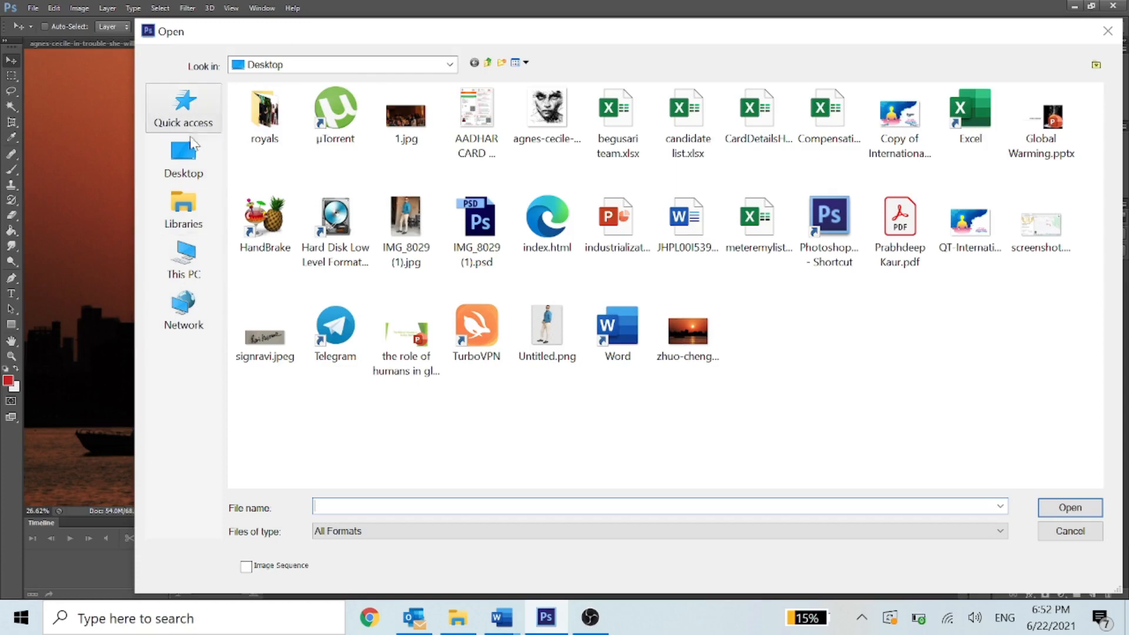
left_click(187, 112)
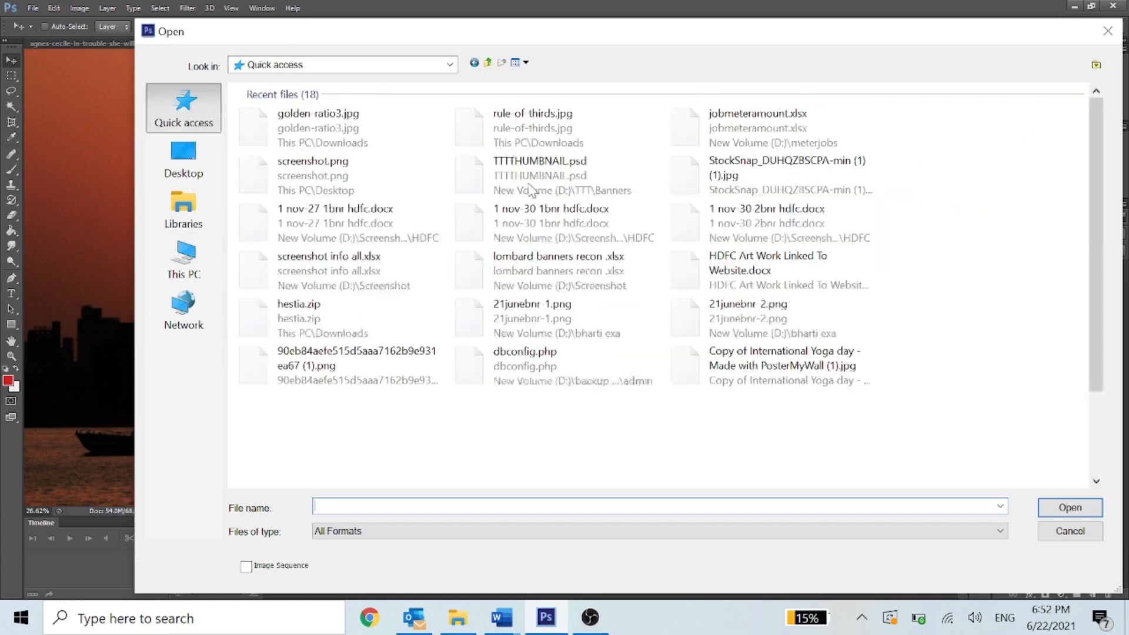
double_click(539, 139)
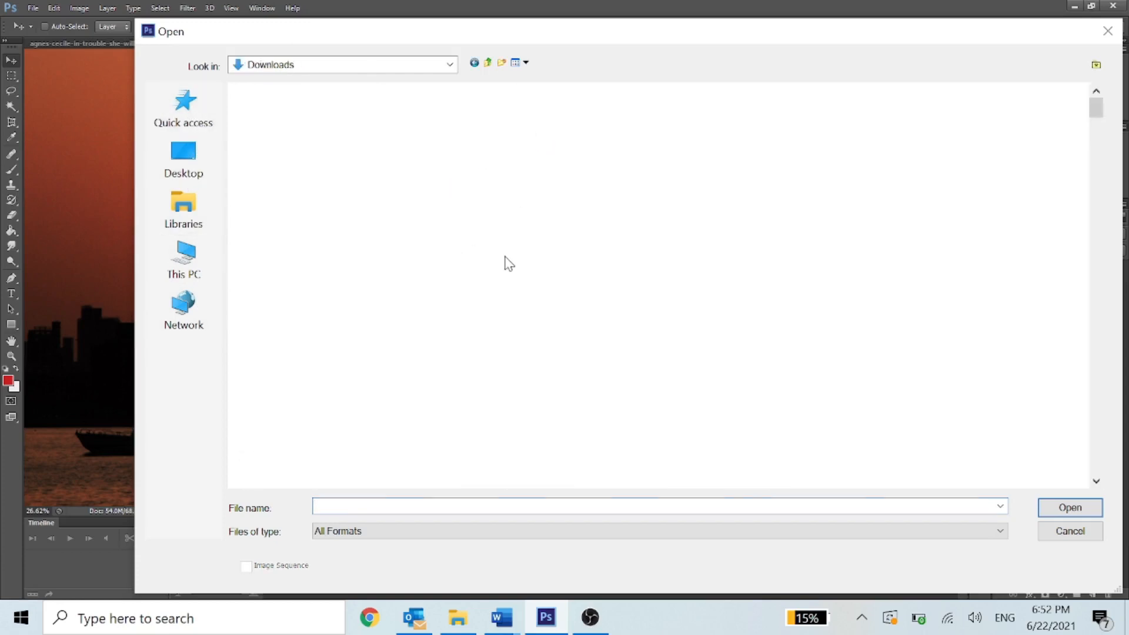
scroll(647, 297, "down", 3)
scroll(703, 337, "down", 4)
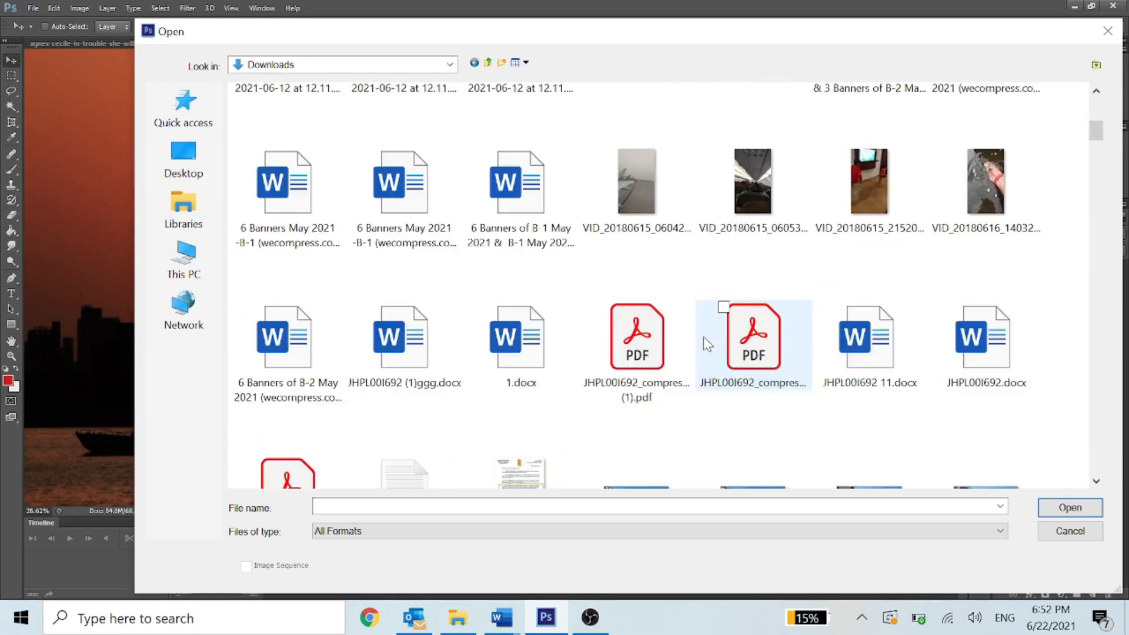
scroll(647, 353, "down", 4)
scroll(557, 369, "down", 4)
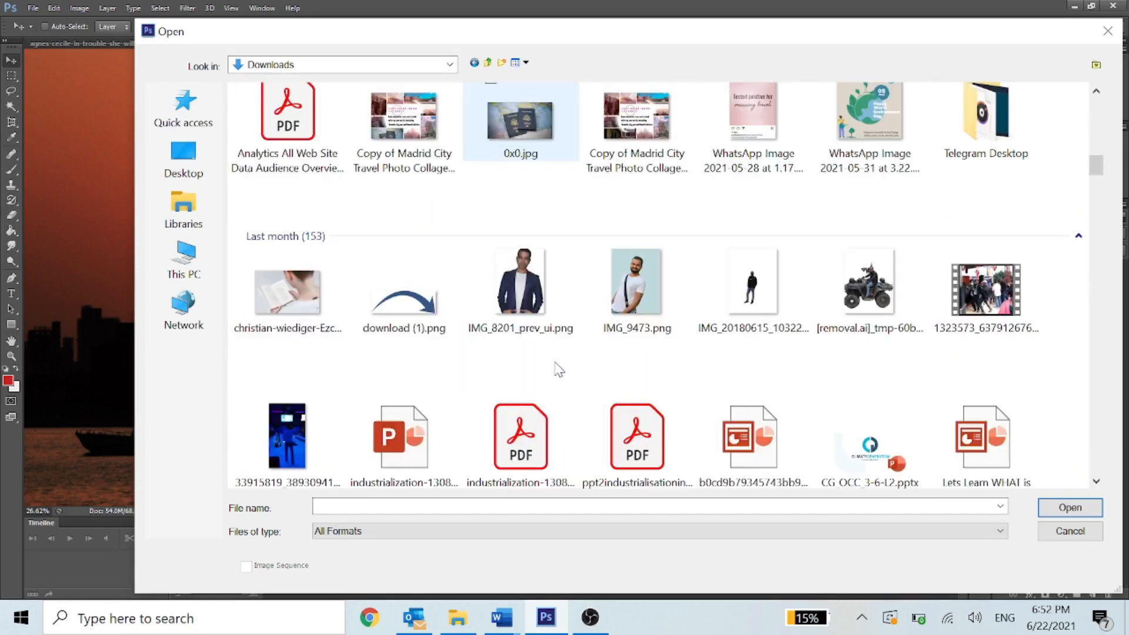
scroll(558, 369, "down", 12)
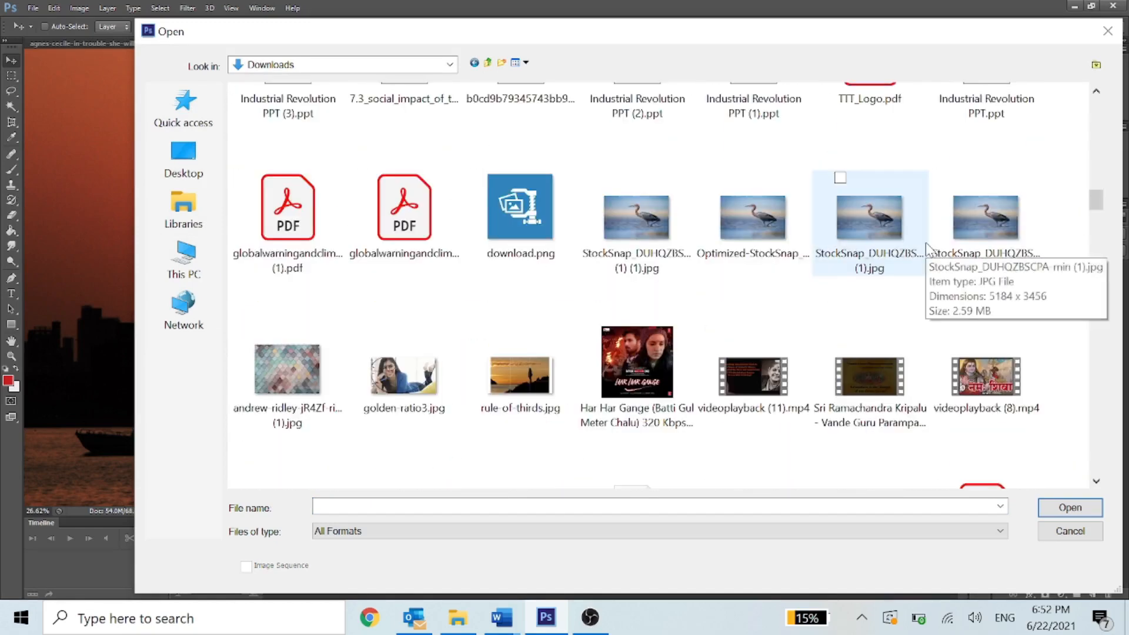
left_click(965, 206)
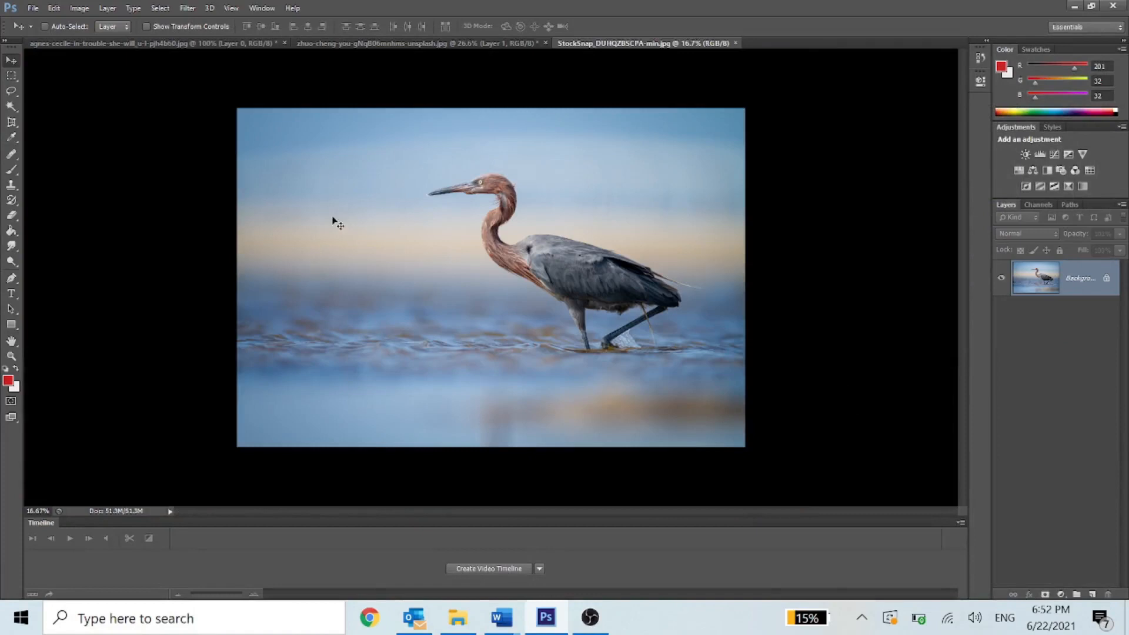
Convert the heron photo's background into a regular layer and copy it into the sunset document
double_click(1098, 289)
left_click(513, 139)
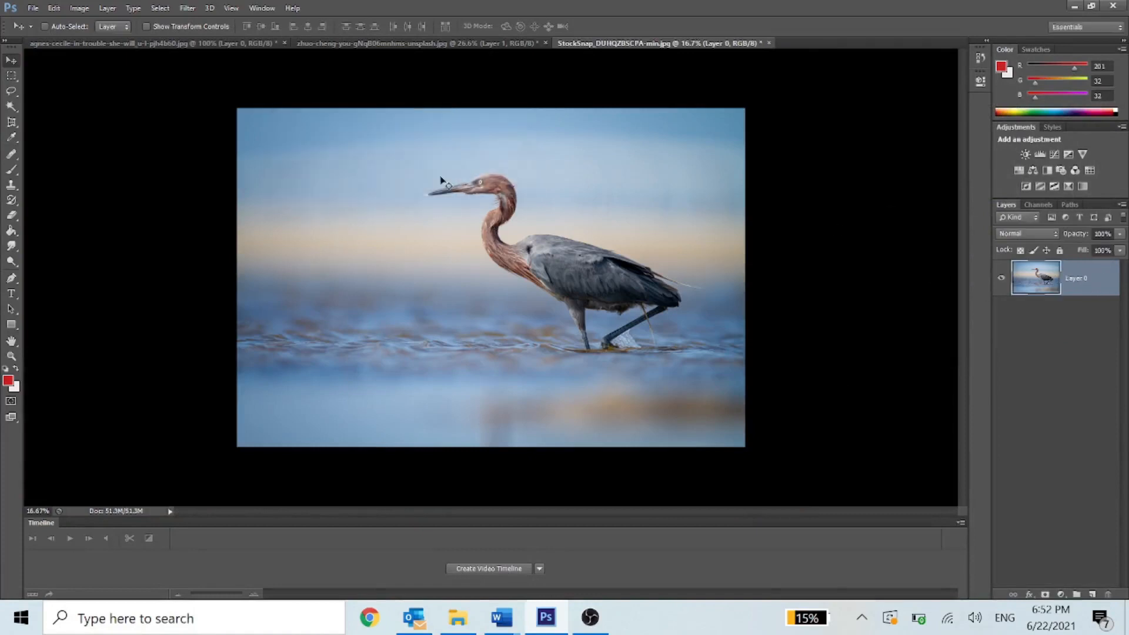
left_click_drag(407, 184, 324, 72)
Reposition the heron over the sunset with the face drawing hidden, and set the heron layer's blend mode to Darken
left_click_drag(556, 197, 416, 169)
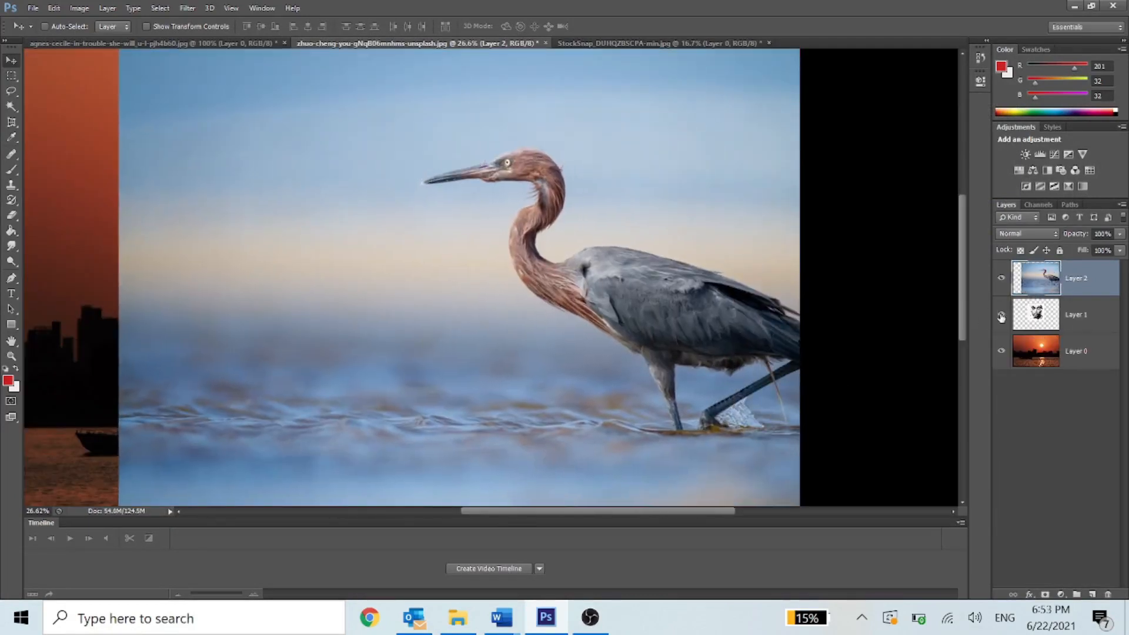
left_click_drag(612, 266, 554, 277)
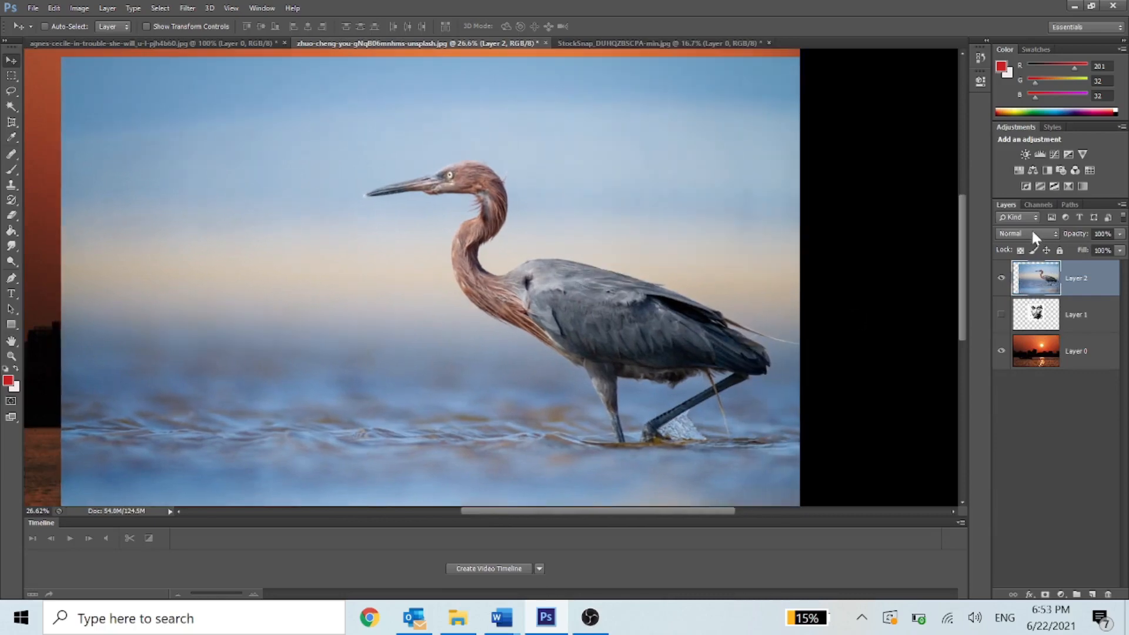
left_click(1037, 233)
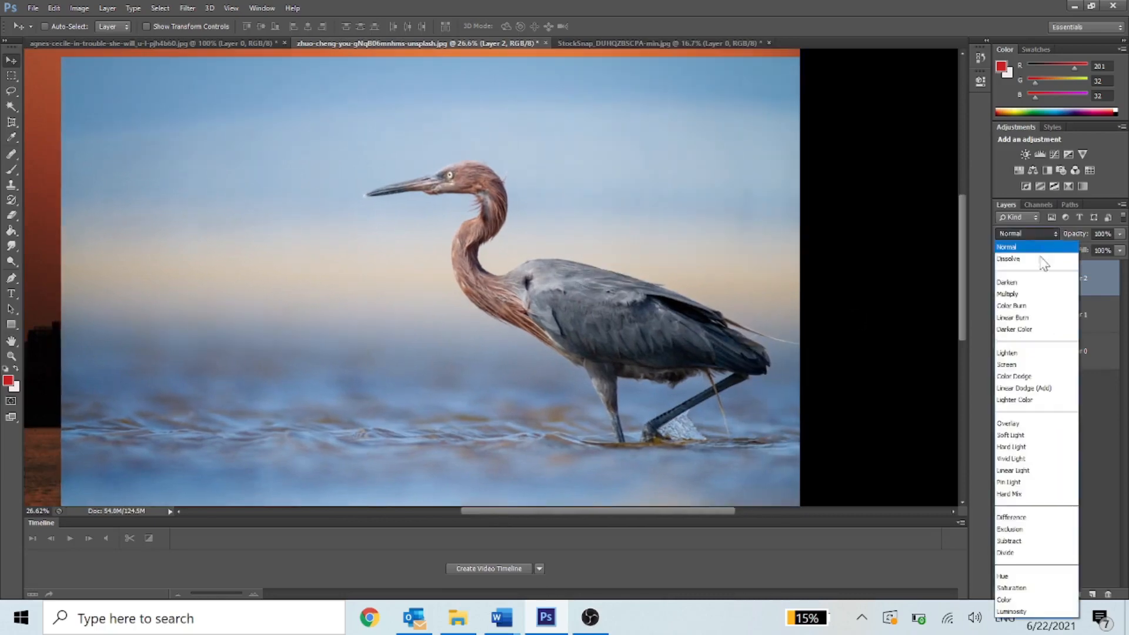
left_click(1035, 284)
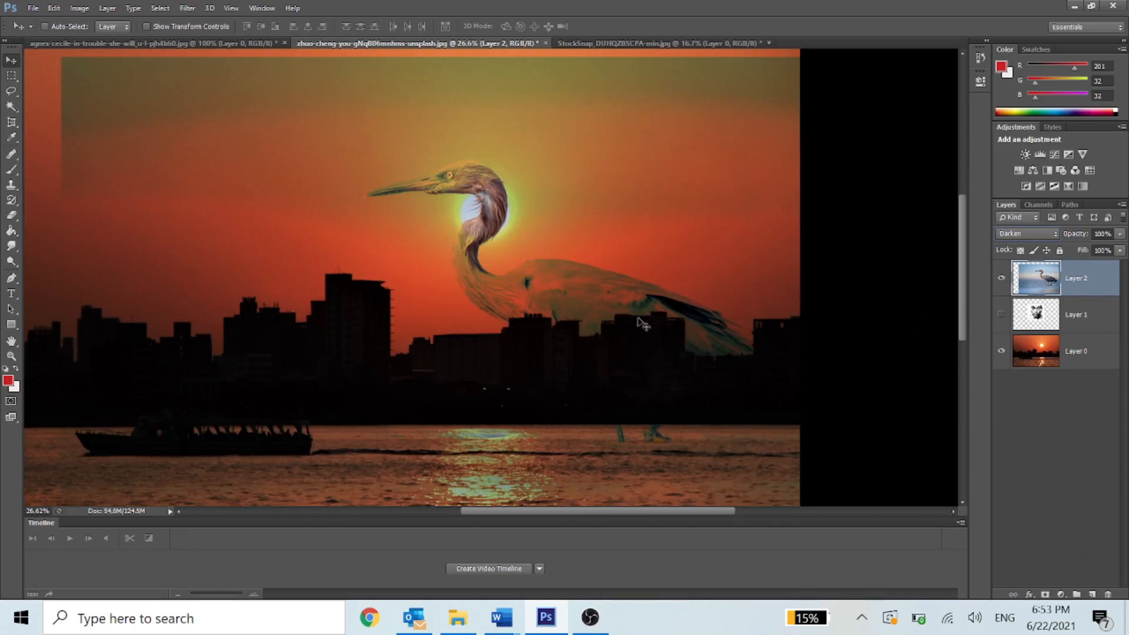
left_click_drag(601, 304, 518, 276)
right_click(487, 281)
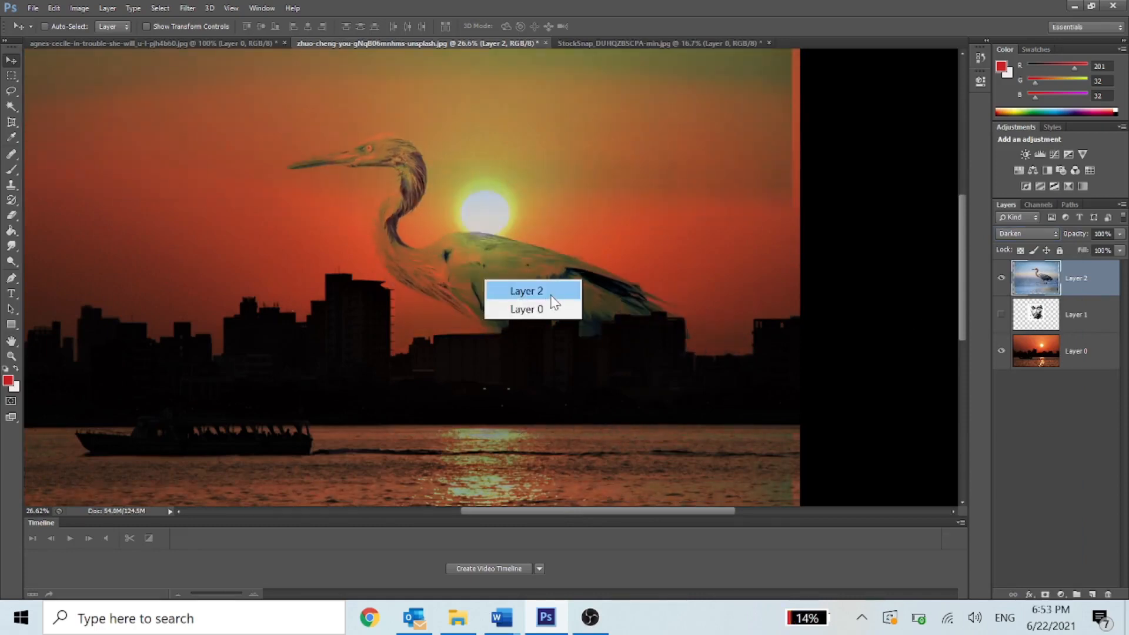
Change the heron layer's blend mode to Lighten
left_click(1022, 234)
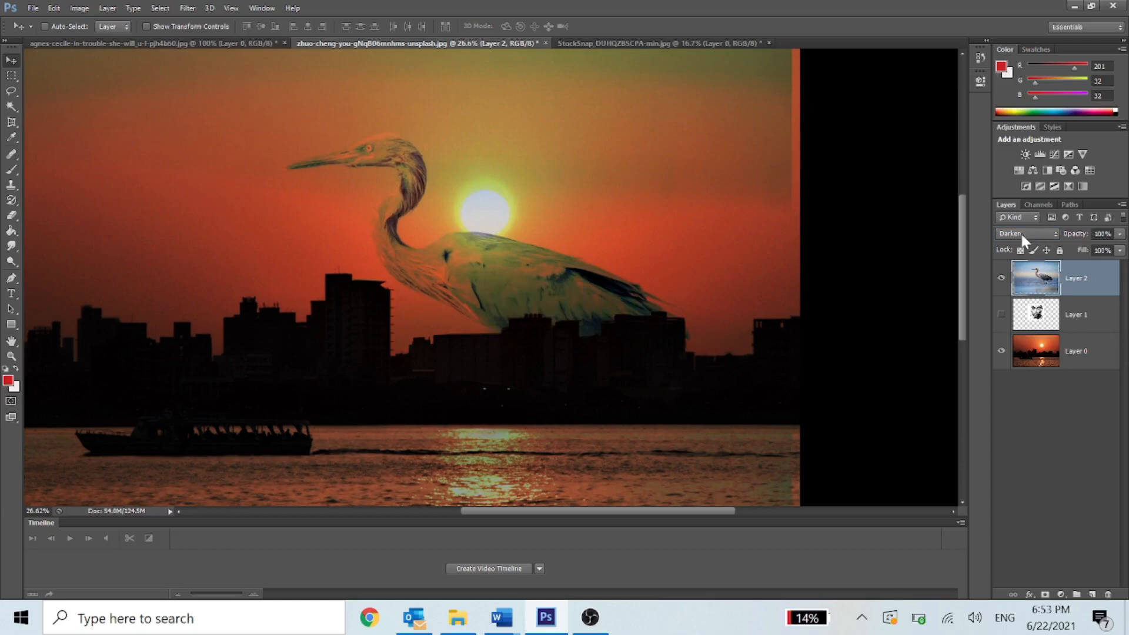
left_click(1022, 234)
left_click(1043, 356)
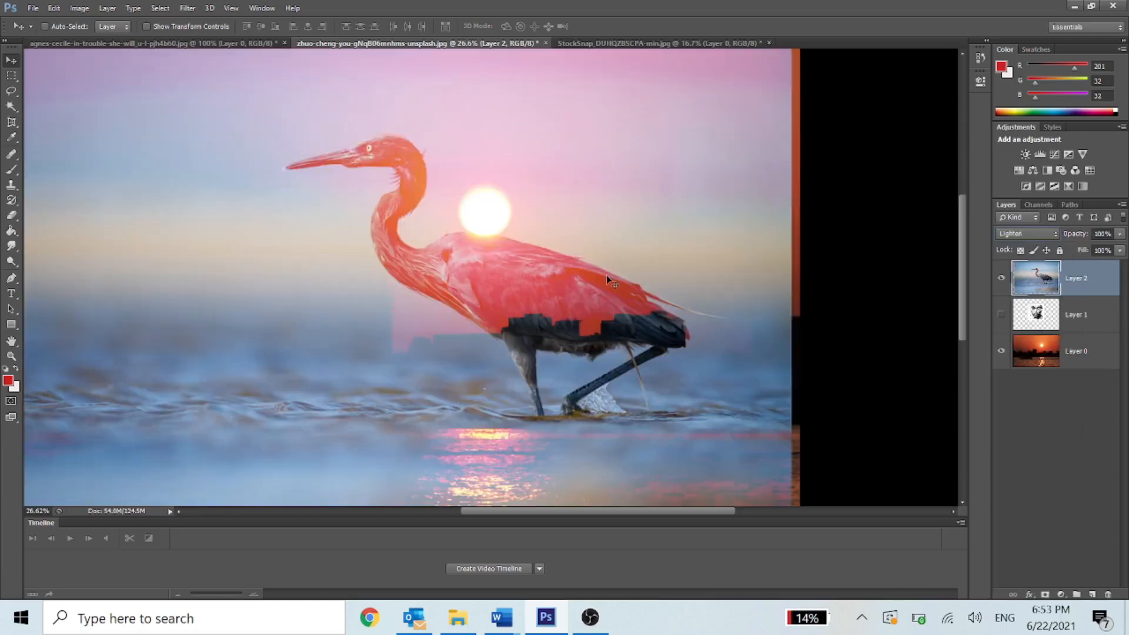
Change the heron layer's blend mode to Overlay and shift the heron slightly to the right
left_click(1031, 233)
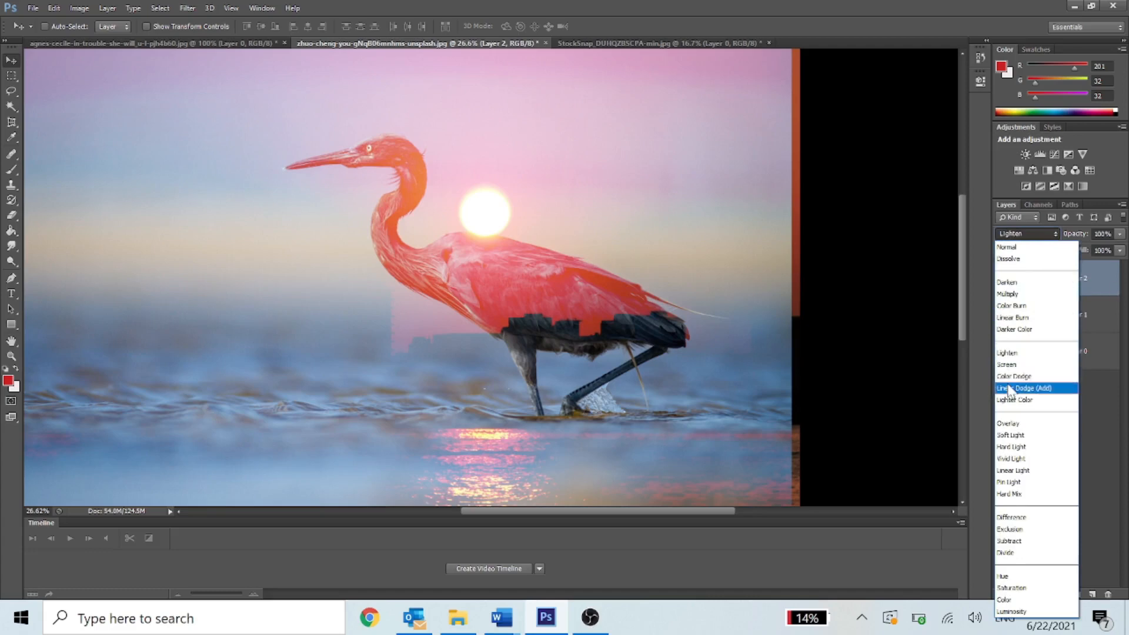
left_click(1034, 424)
left_click_drag(495, 295, 533, 300)
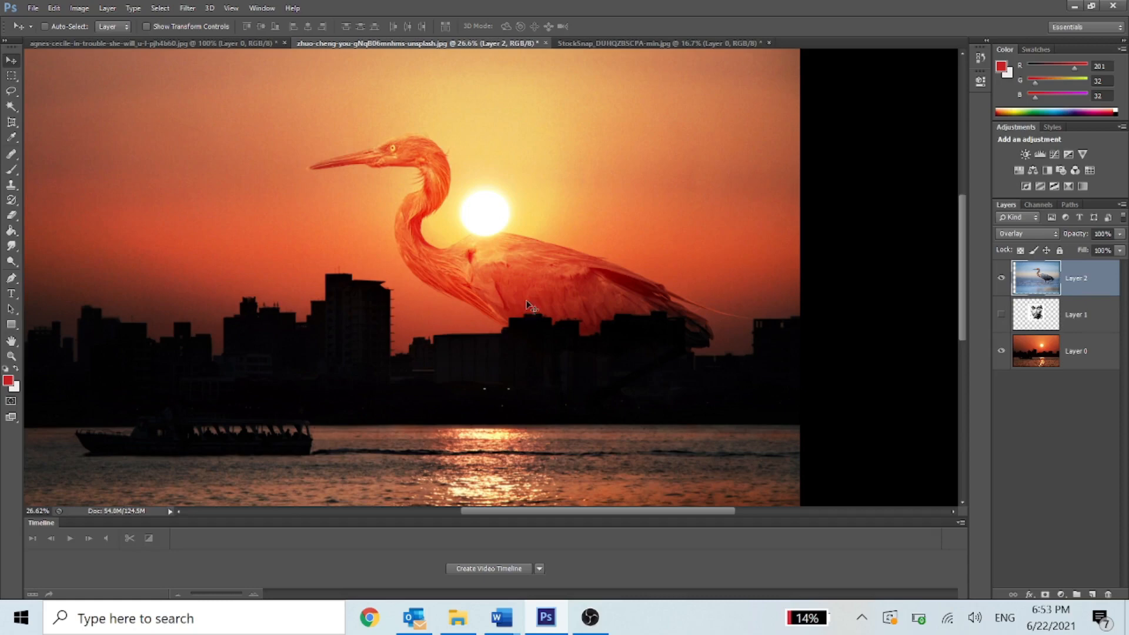
Undo the heron's moves and blend mode changes until its layer is back in Normal mode
key("ctrl+z")
key("shift+minus")
key("shift+minus")
key("shift+minus")
key("shift+minus")
key("shift+minus")
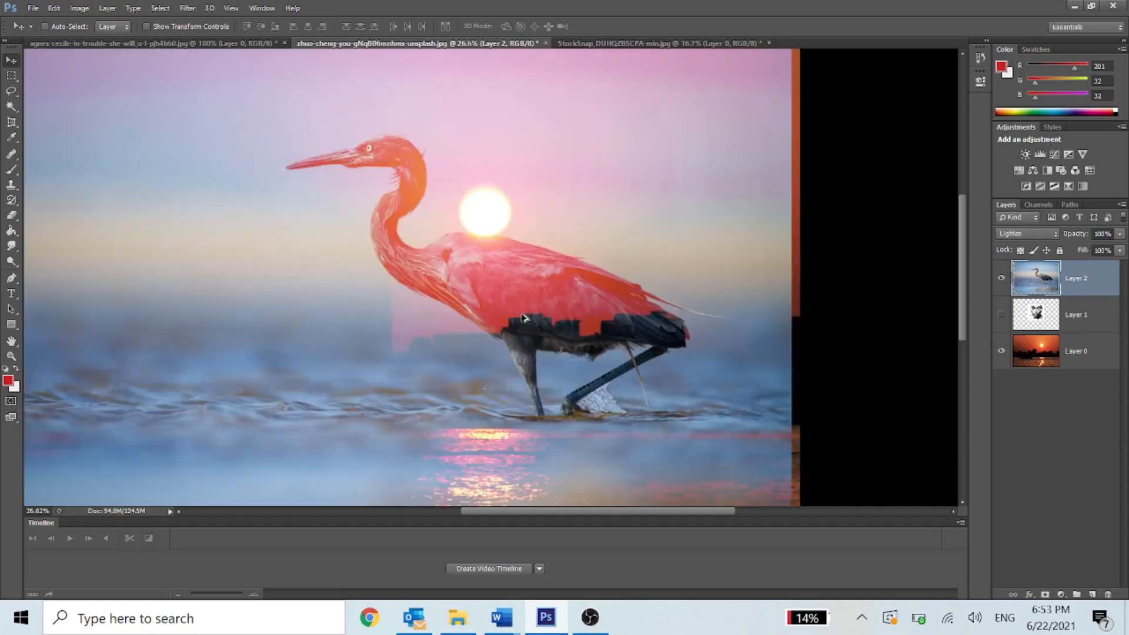
key("ctrl+alt+z")
key("ctrl+alt+z")
key("ctrl+alt+z")
key("ctrl+alt+z")
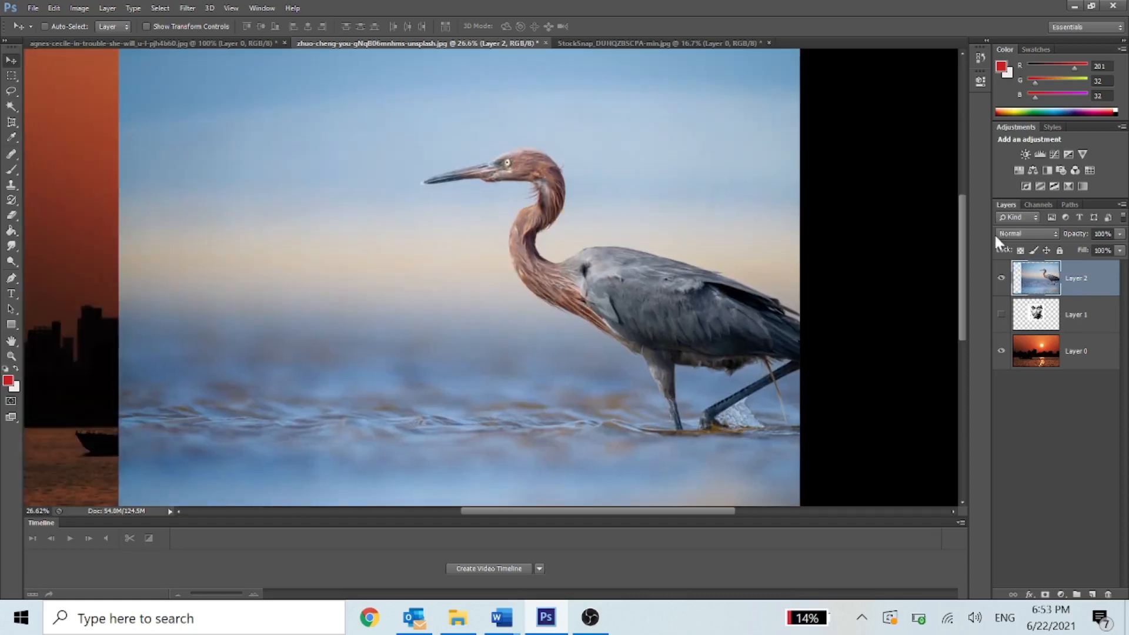
Hide the heron layer, and show and select the face drawing layer instead
left_click(1001, 278)
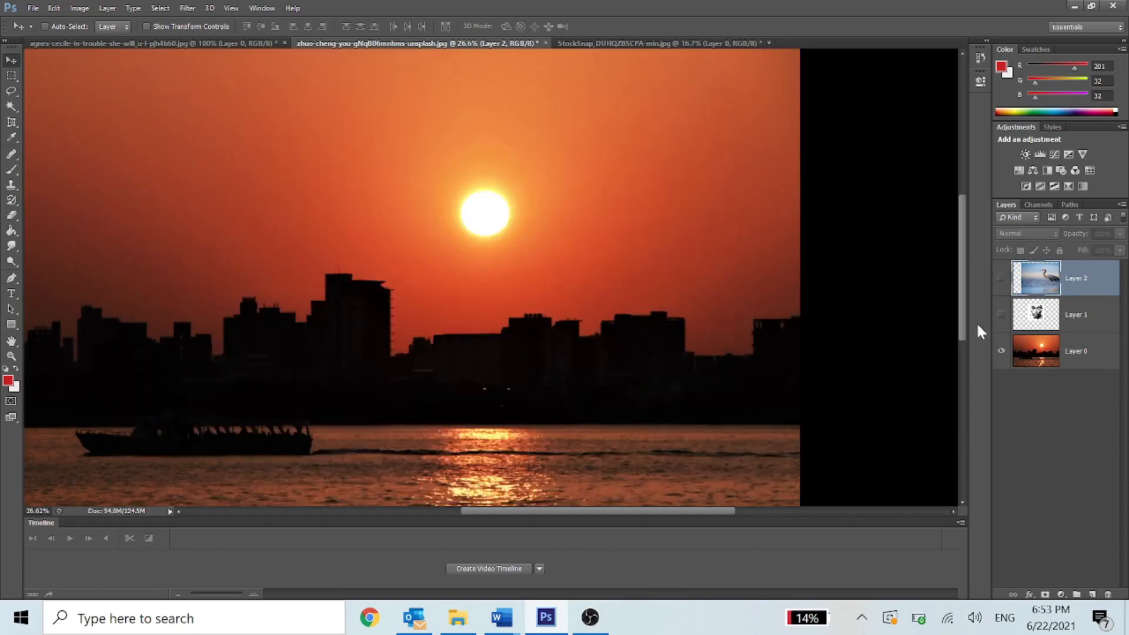
left_click(1001, 316)
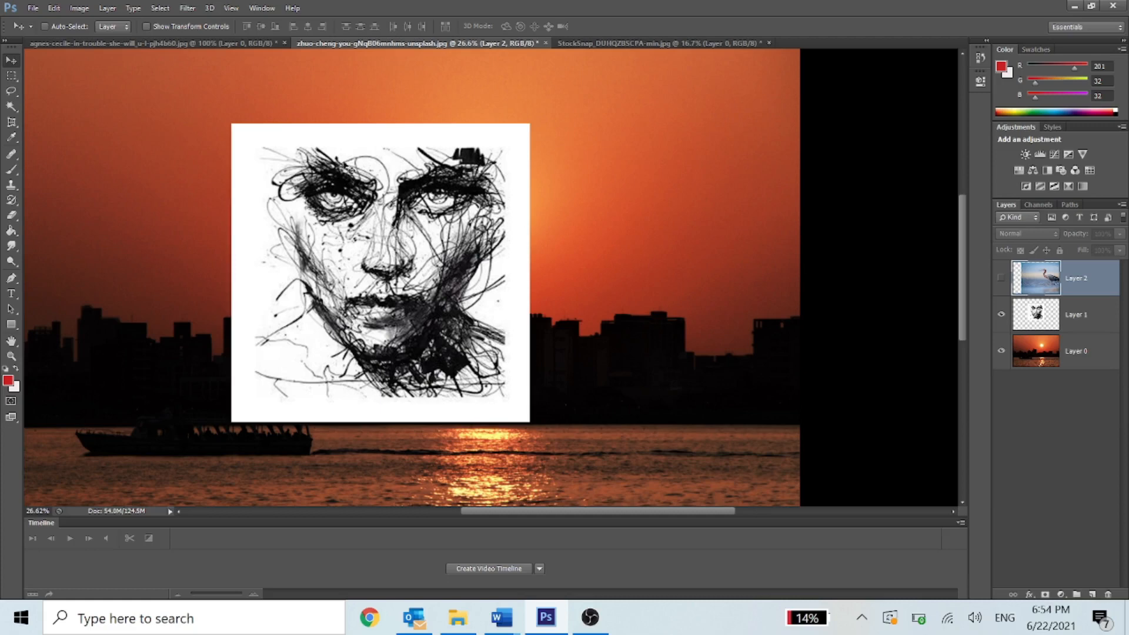
left_click(1088, 322)
Invert the face drawing's colours and move it right and slightly up so that it covers the sun
left_click(80, 8)
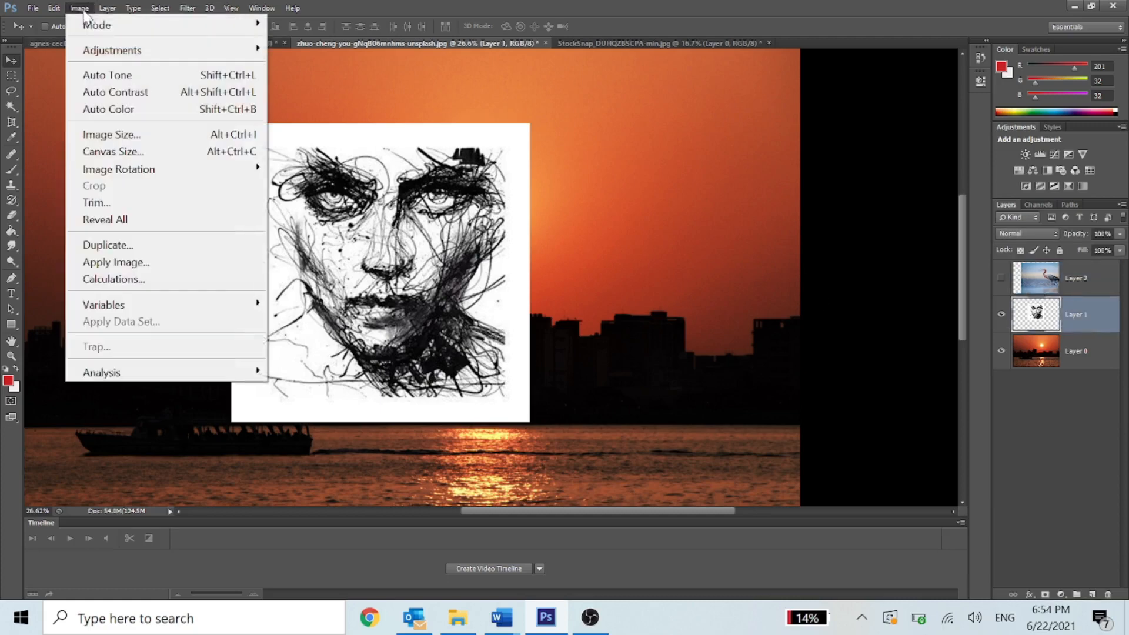
mouse_move(88, 50)
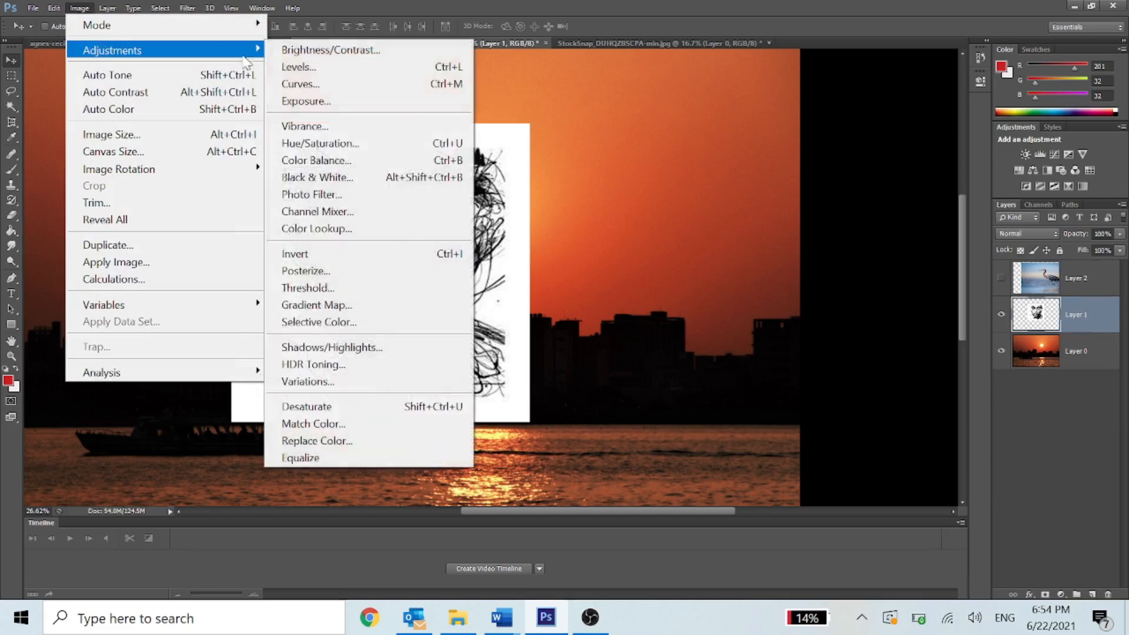
left_click(367, 259)
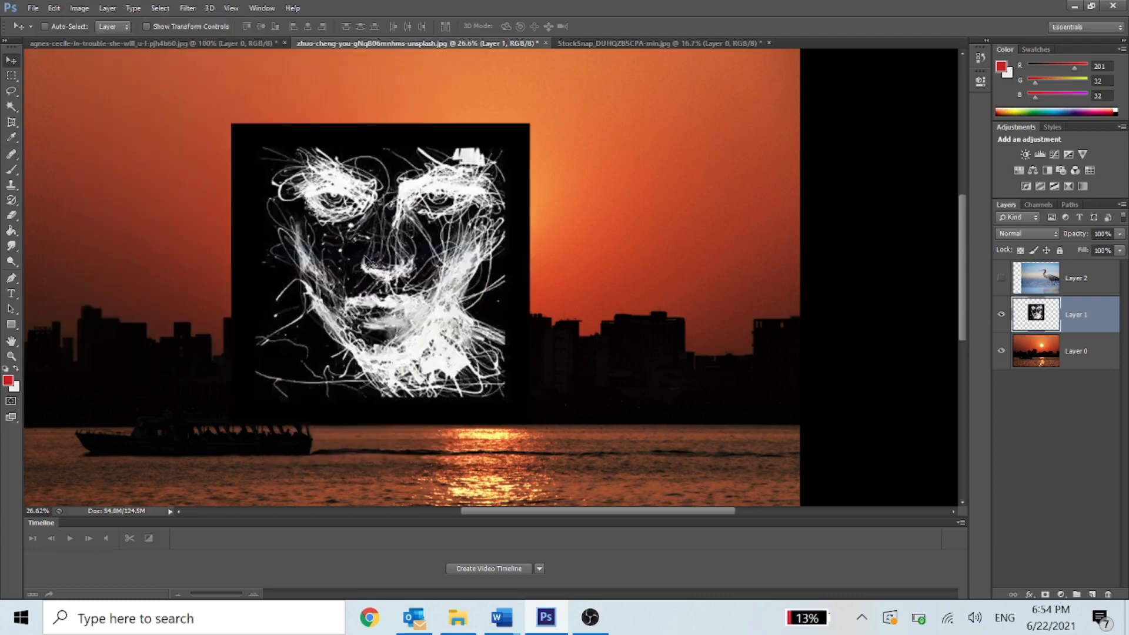
left_click_drag(386, 159, 449, 143)
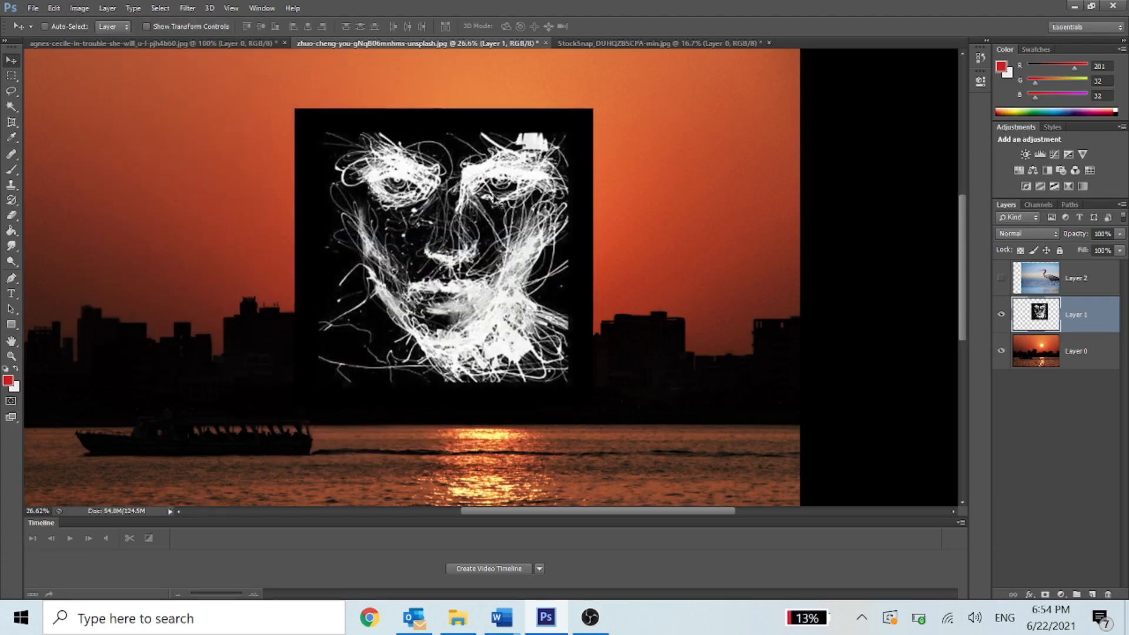
Try Multiply and Lighten as the inverted face layer's blend mode, and move the face to the left of the sun
left_click(1029, 233)
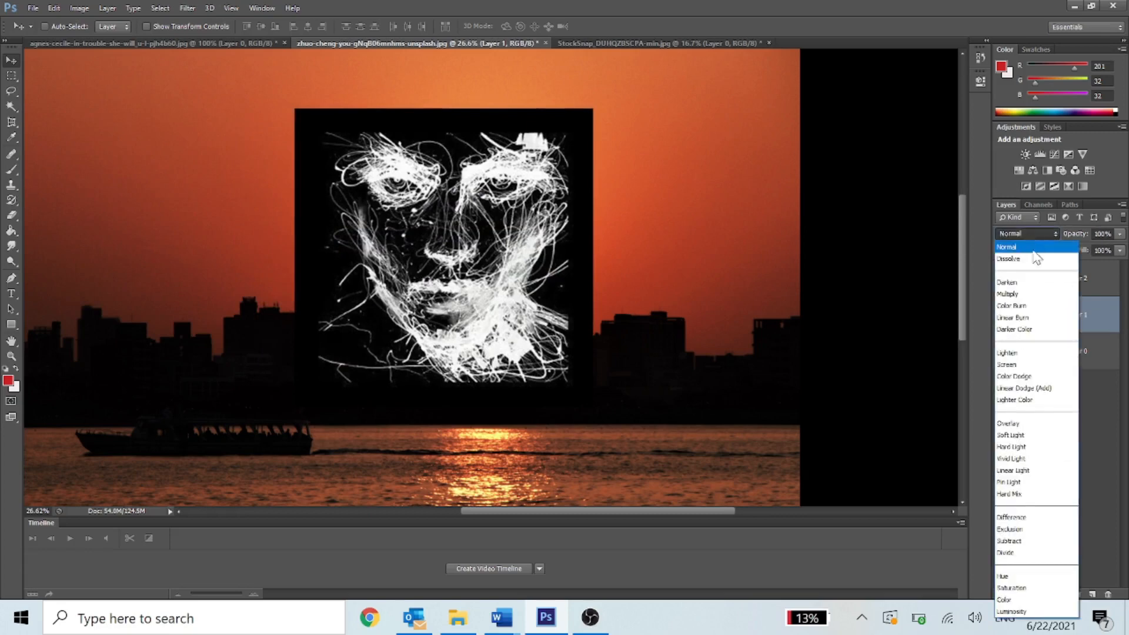
left_click(1029, 295)
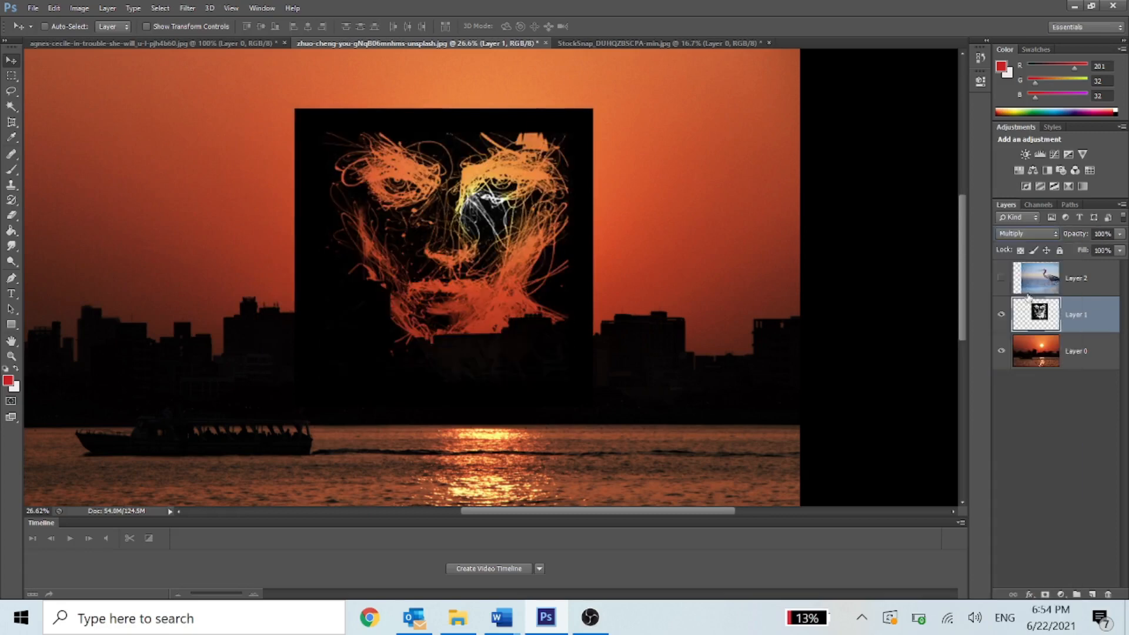
left_click(1028, 233)
left_click(1033, 356)
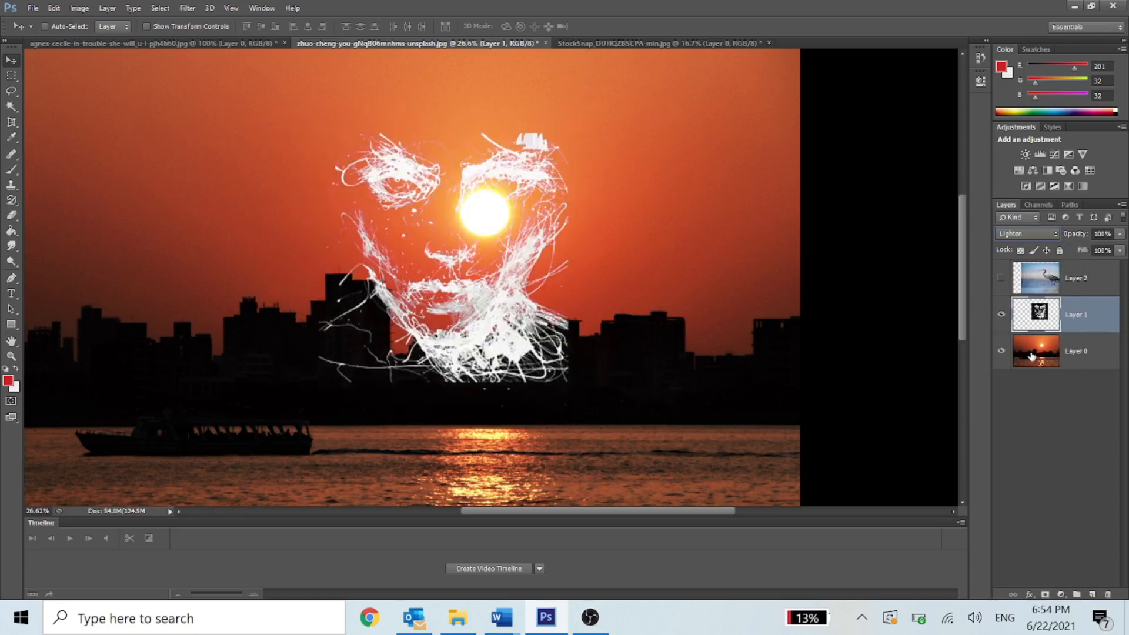
left_click_drag(489, 324, 312, 300)
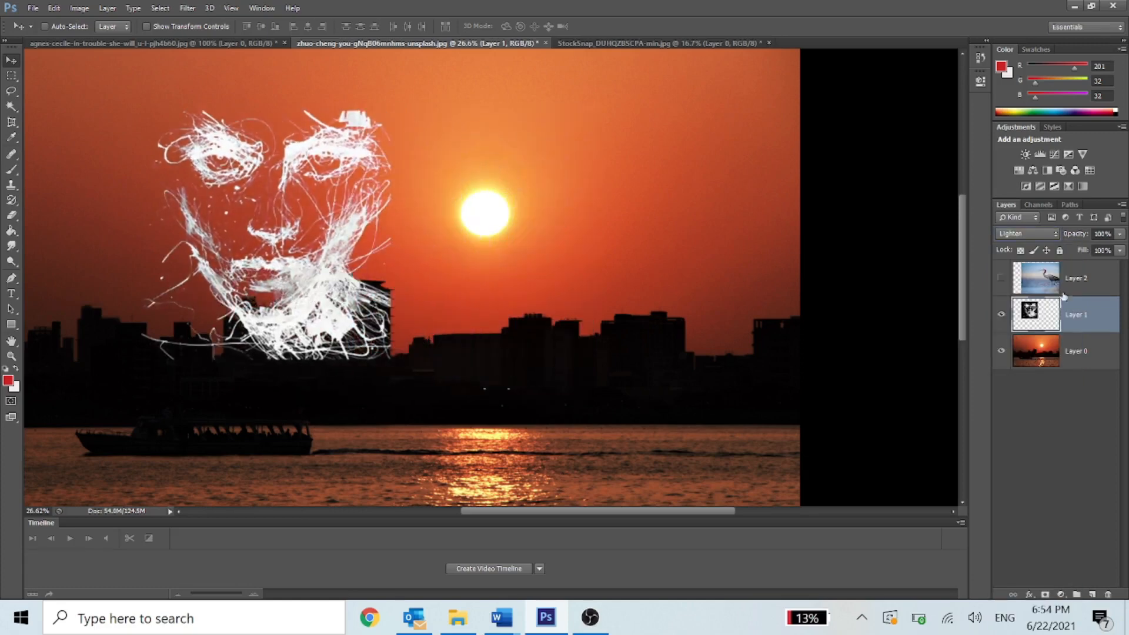
Try Screen mode on the inverted face layer while nudging it slightly down, and return the layer to Normal
left_click(1023, 234)
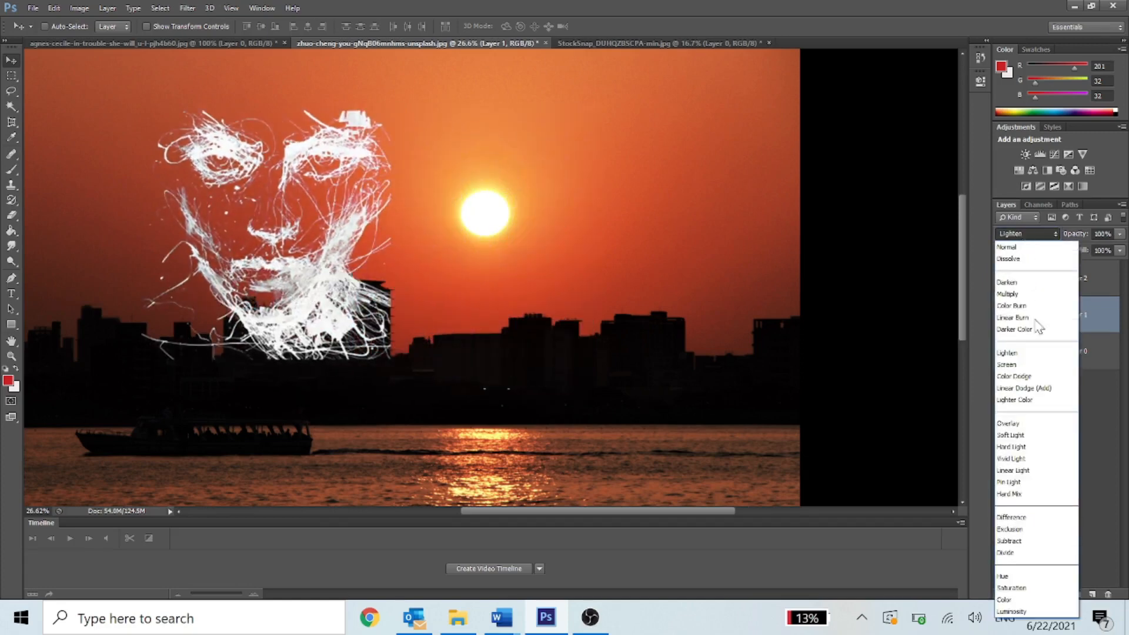
left_click(1035, 364)
mouse_move(379, 275)
left_mouse_down()
mouse_move(635, 268)
mouse_move(542, 288)
mouse_move(360, 288)
mouse_move(374, 288)
left_mouse_up()
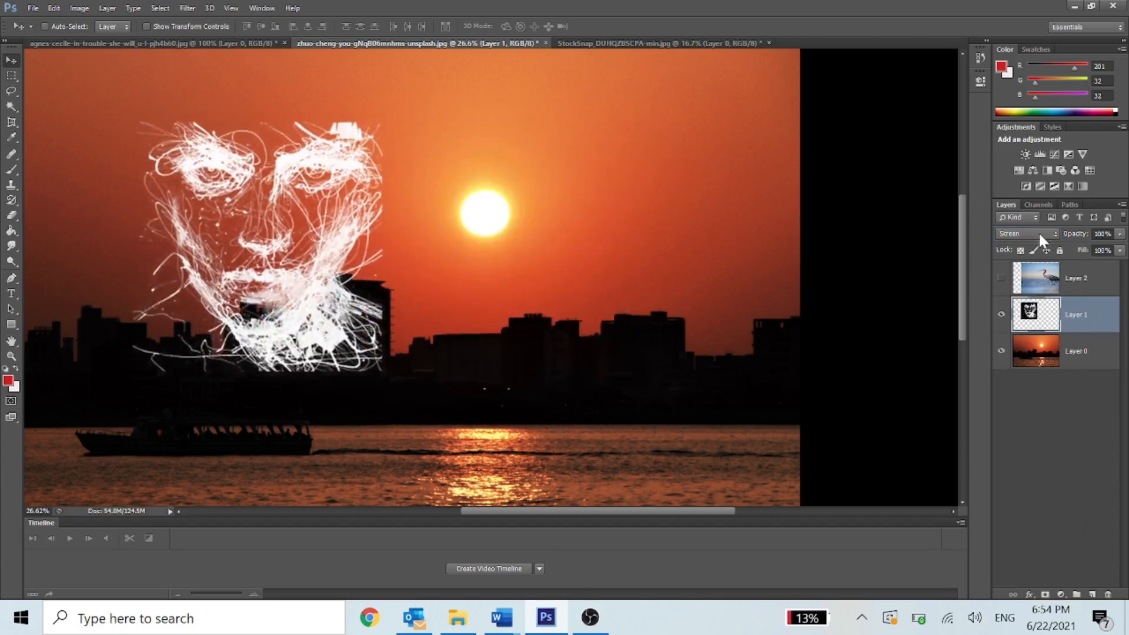
left_click(1025, 213)
left_click(1025, 213)
left_click(1030, 231)
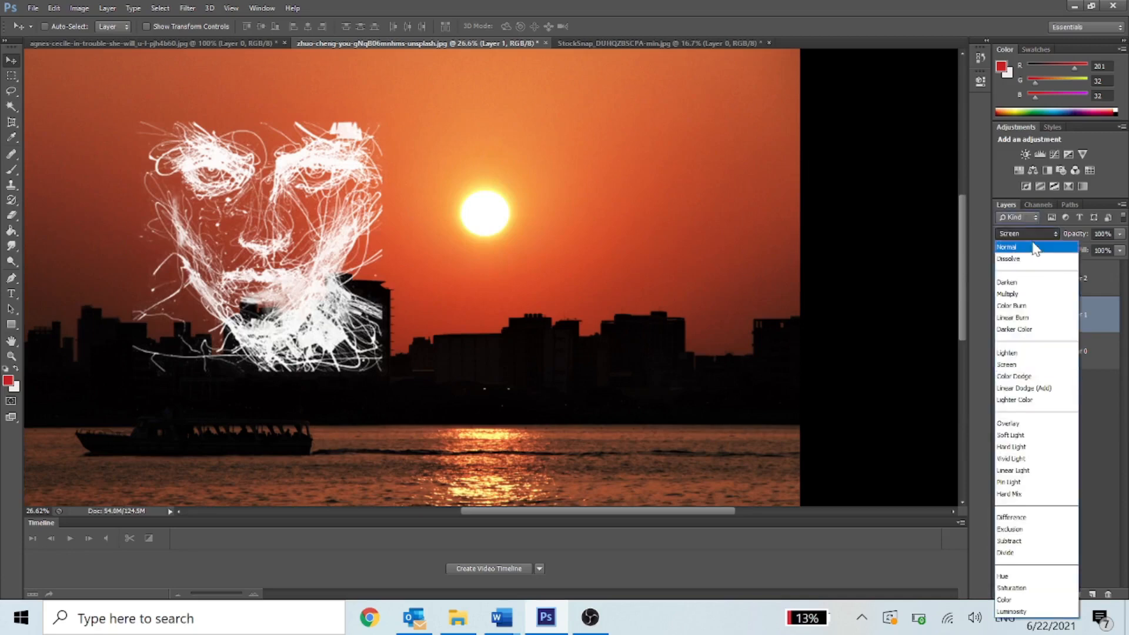
left_click(1030, 242)
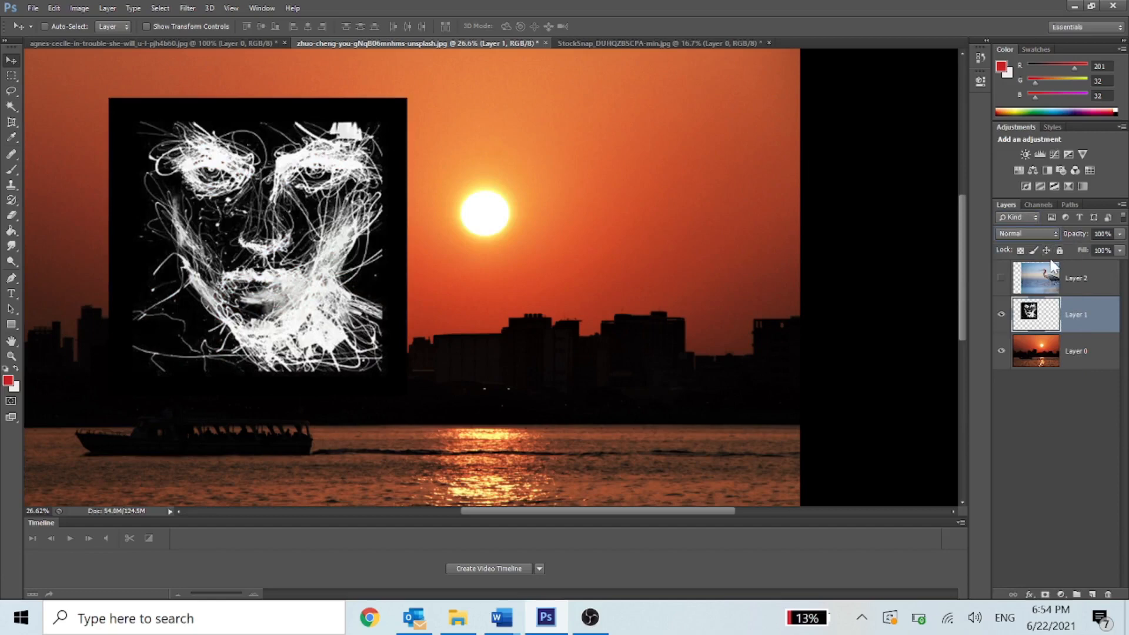
Undo the face drawing and heron edits back to the heron's first placement, and hide the heron layer
key("ctrl+alt+z")
key("ctrl+alt+z")
key("ctrl+alt+z")
key("ctrl+alt+z")
key("ctrl+alt+z")
key("ctrl+alt+z")
key("ctrl+alt+z")
key("ctrl+alt+z")
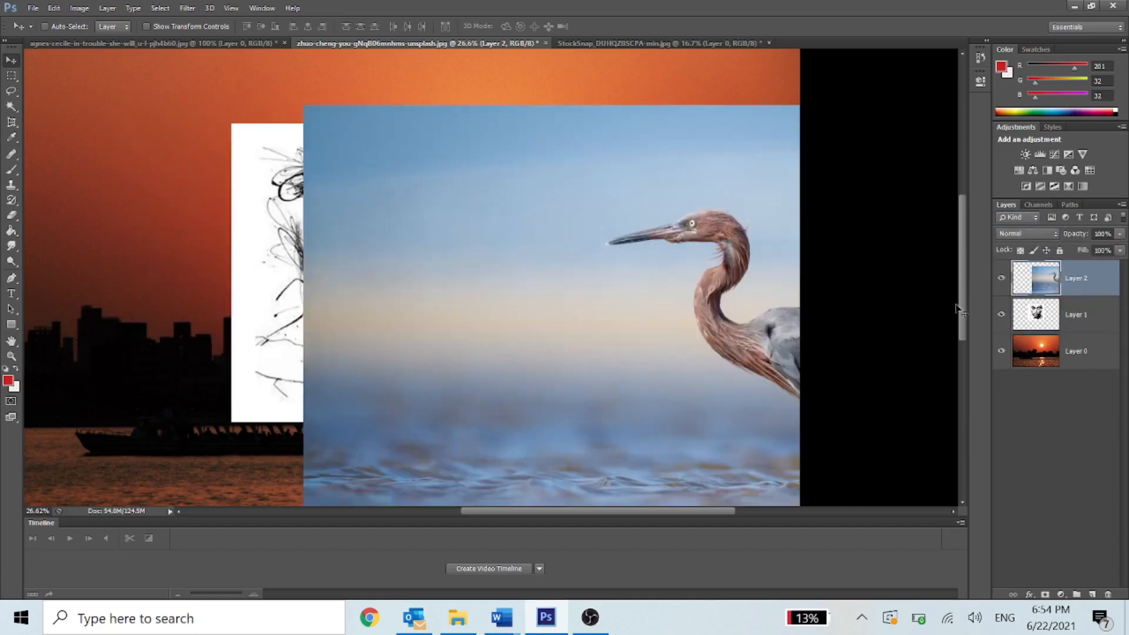
left_click(1002, 278)
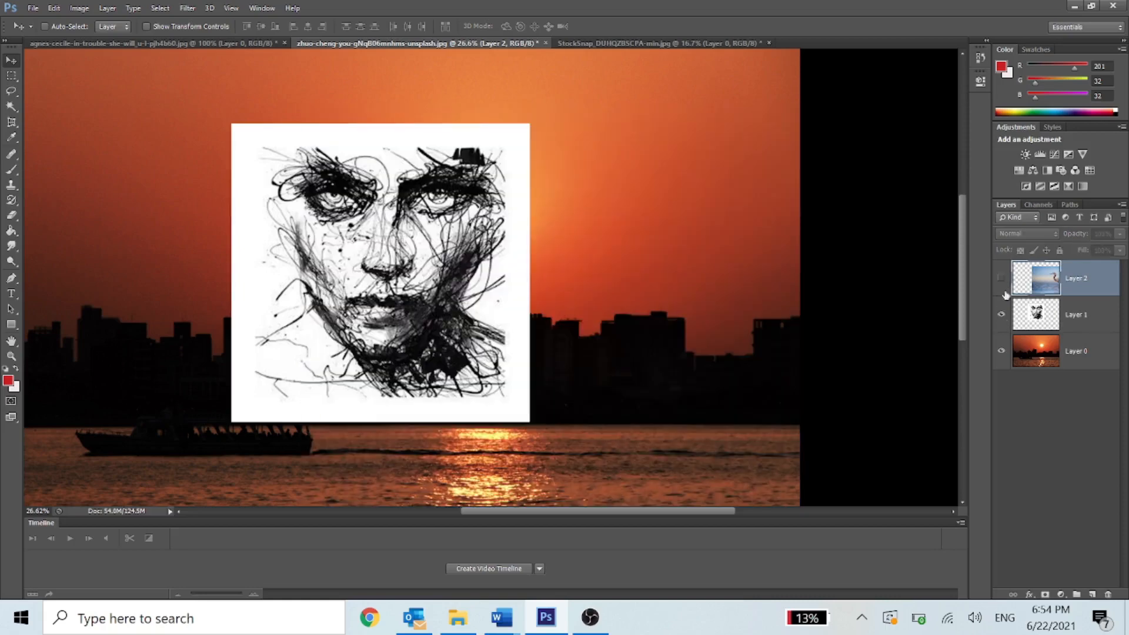
Hide the face drawing layer and browse Downloads, Quick access and Desktop for another file to open
left_click(1003, 320)
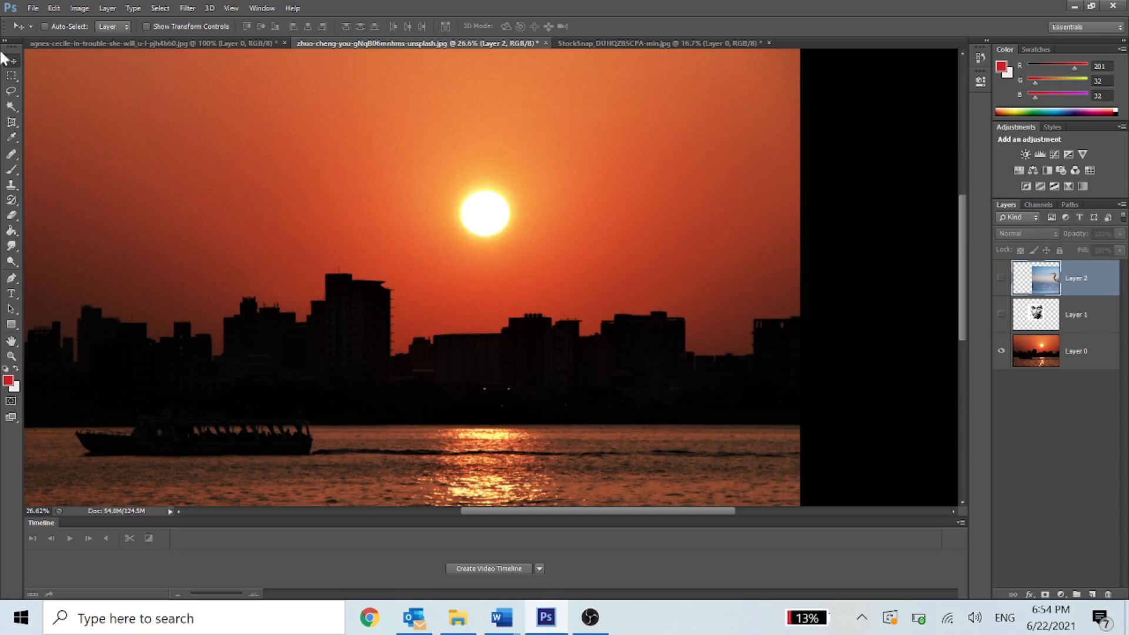
left_click(33, 8)
left_click(56, 43)
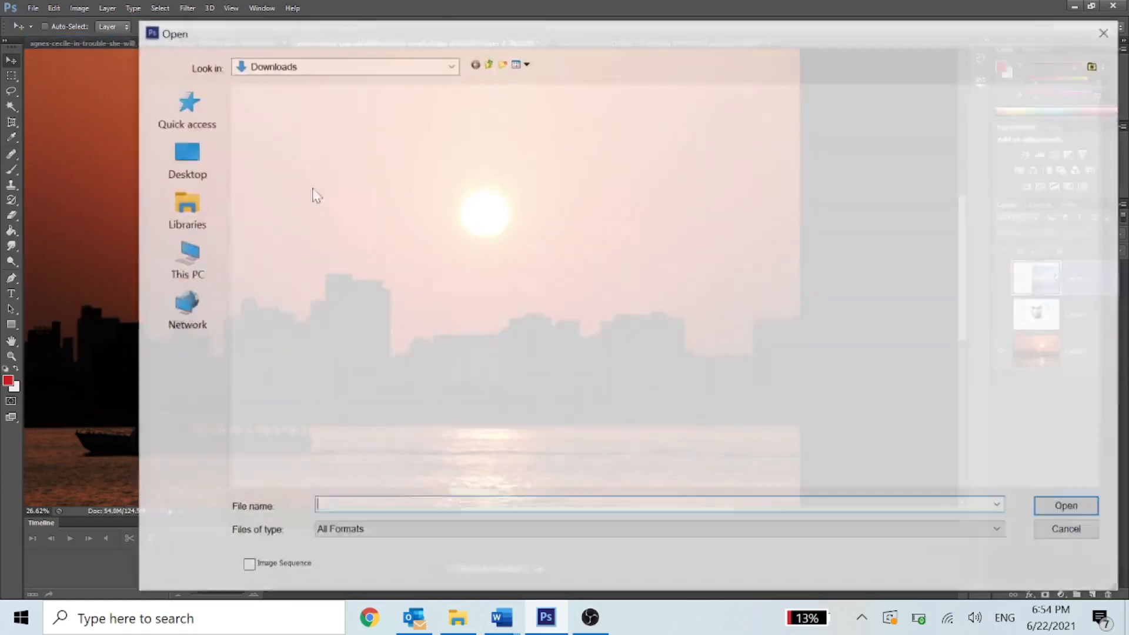
scroll(825, 262, "down", 5)
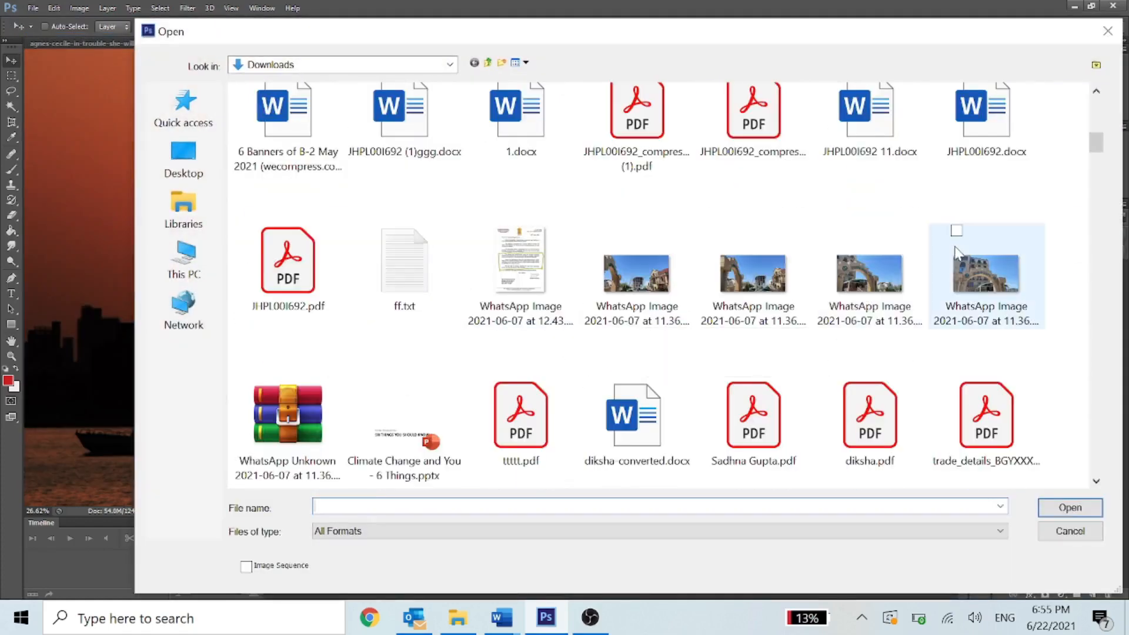
scroll(765, 177, "up", 10)
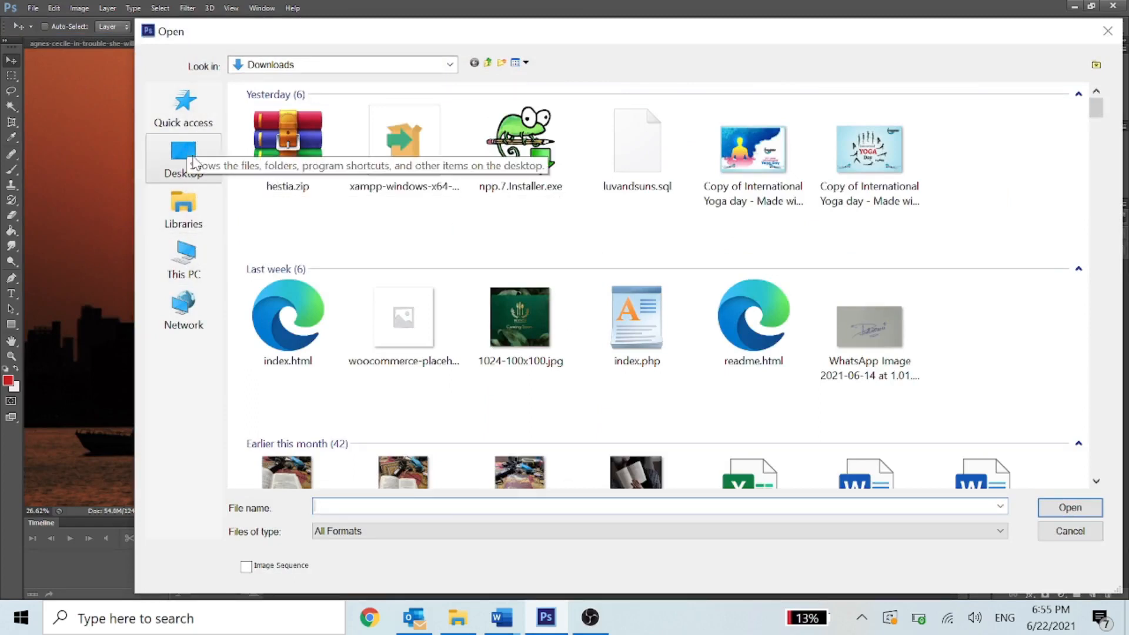
left_click(177, 169)
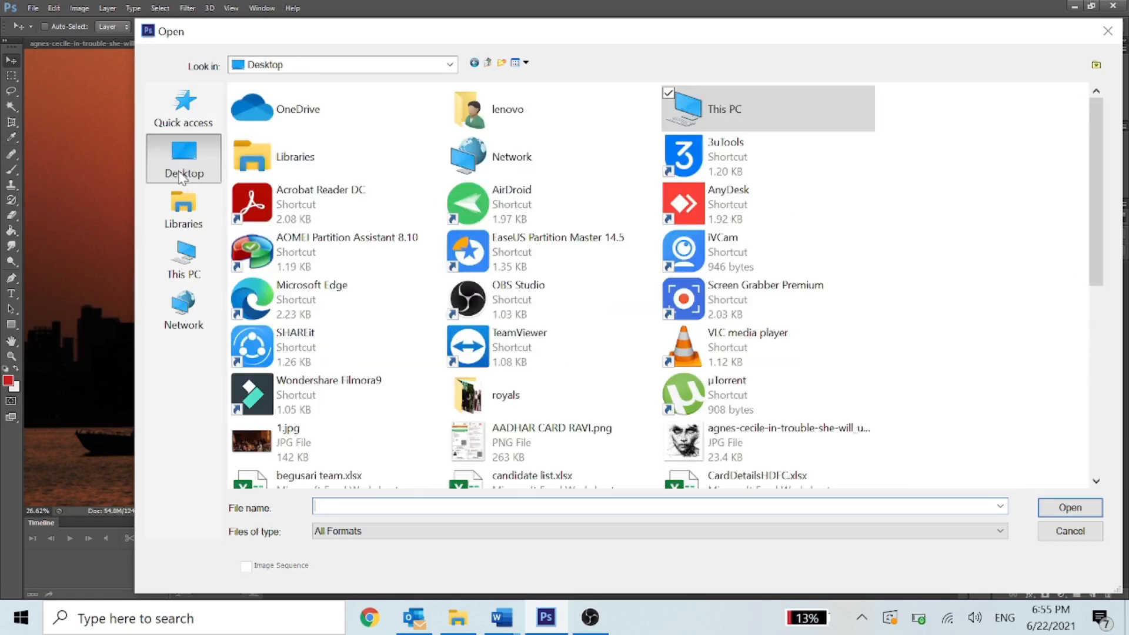
left_click(188, 105)
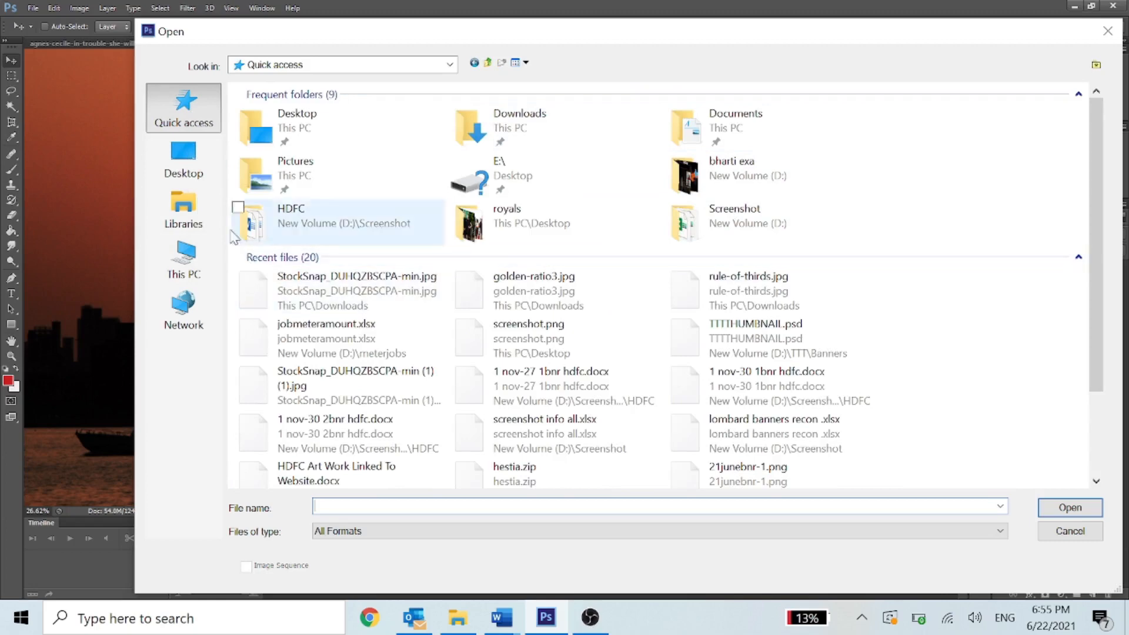
left_click(187, 168)
scroll(521, 297, "down", 10)
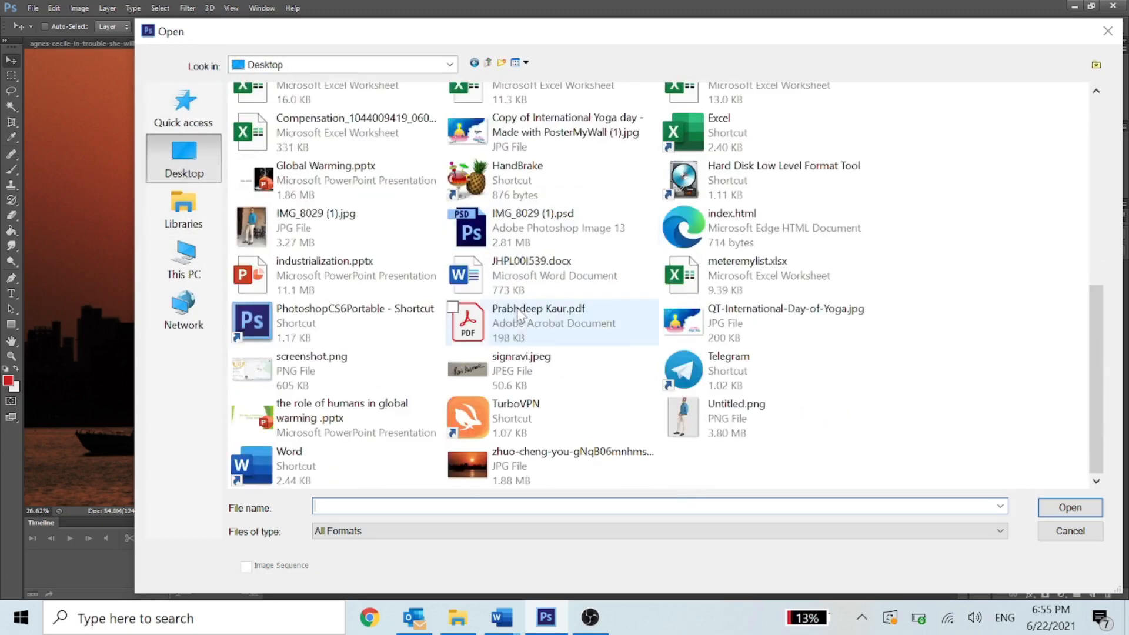
Open TTTTHUMBNAIL.psd from the TTT\Banners folder on drive D
left_click(200, 256)
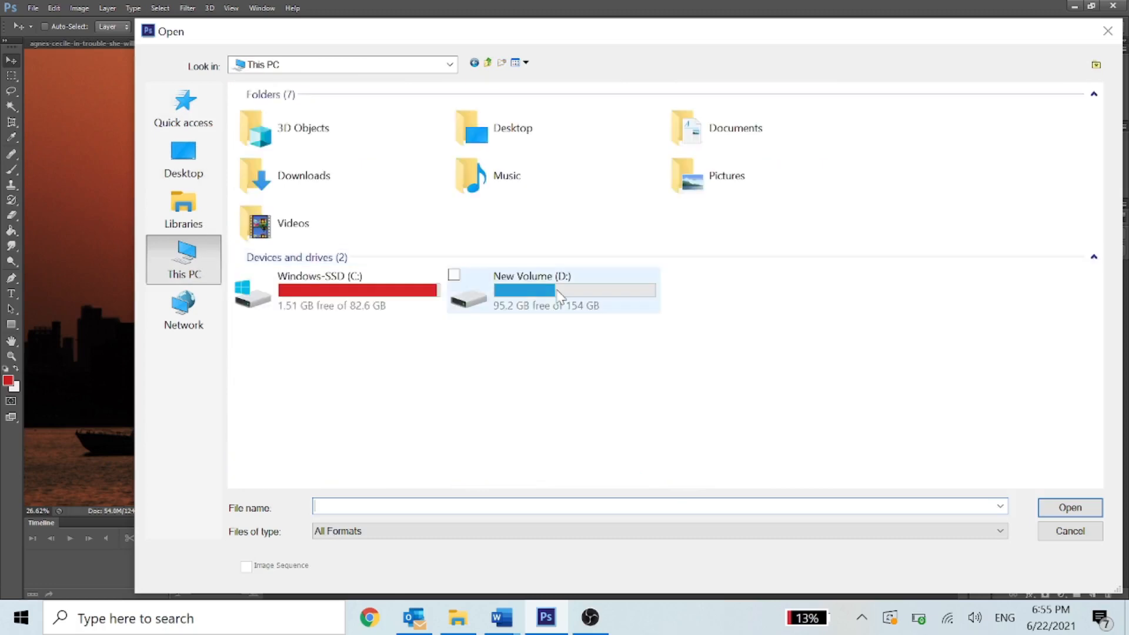
double_click(465, 281)
scroll(651, 294, "down", 2)
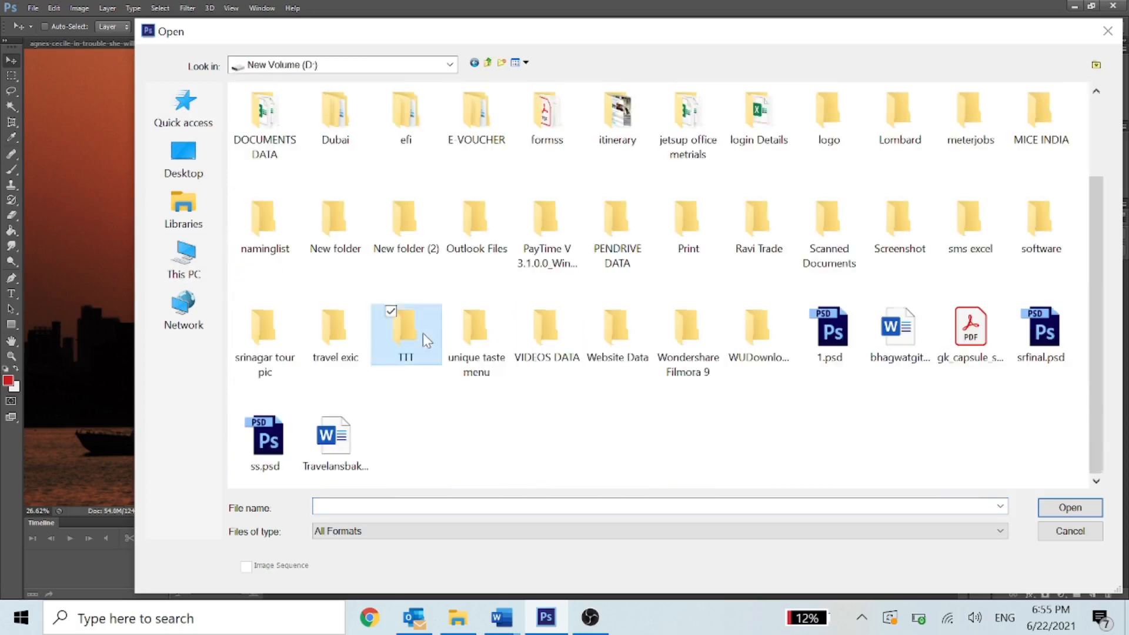
double_click(424, 334)
scroll(711, 366, "down", 2)
scroll(711, 365, "up", 1)
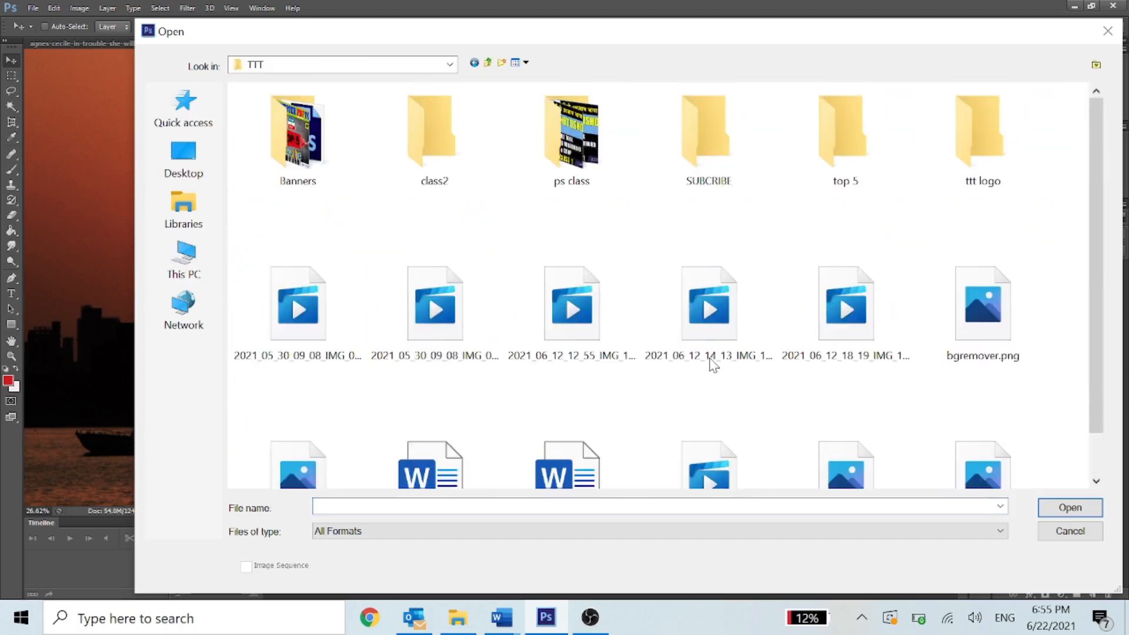
double_click(320, 175)
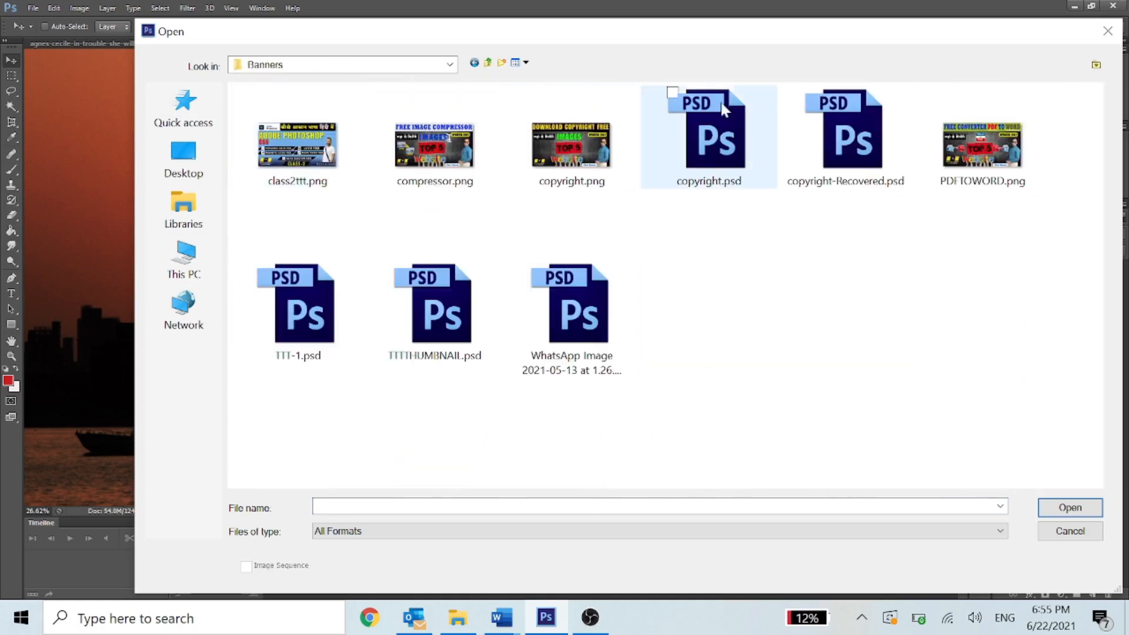
left_click(439, 319)
left_click(1091, 507)
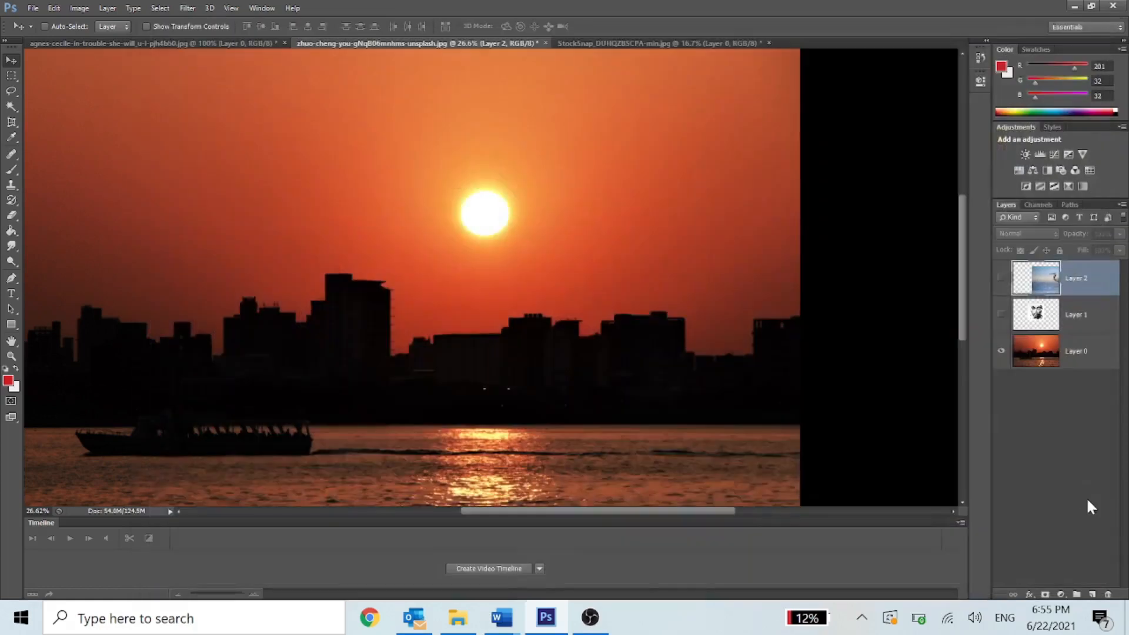
left_click(548, 240)
Filter the thumbnail's layer list by pixel layers, adjustment layers and type layers in turn, and look through the type layers
left_click(1052, 215)
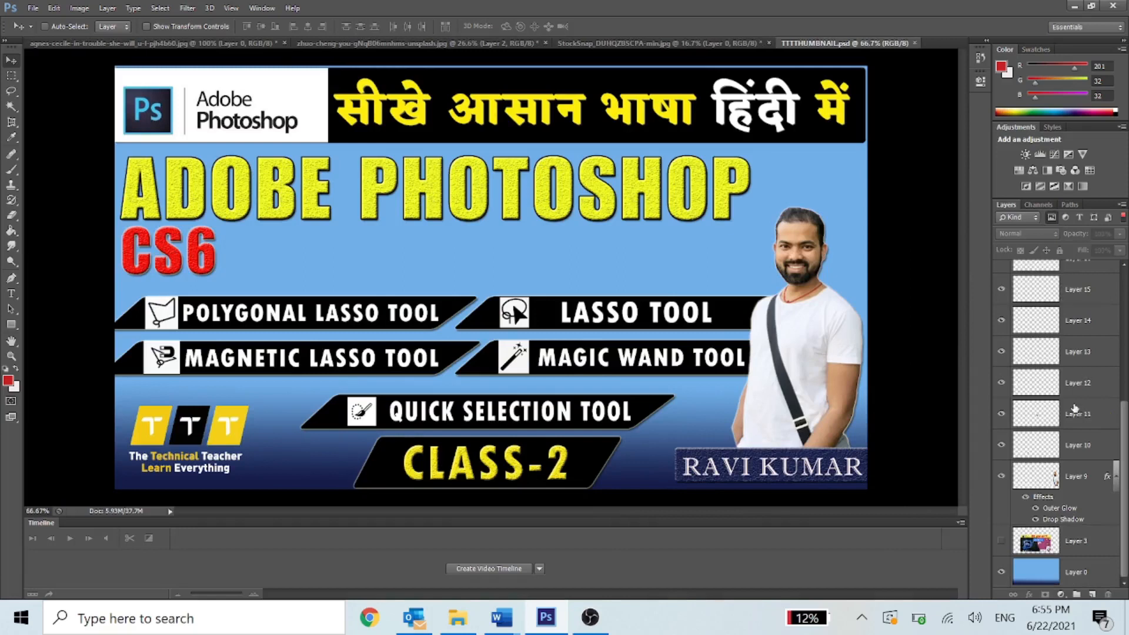
left_click(1064, 218)
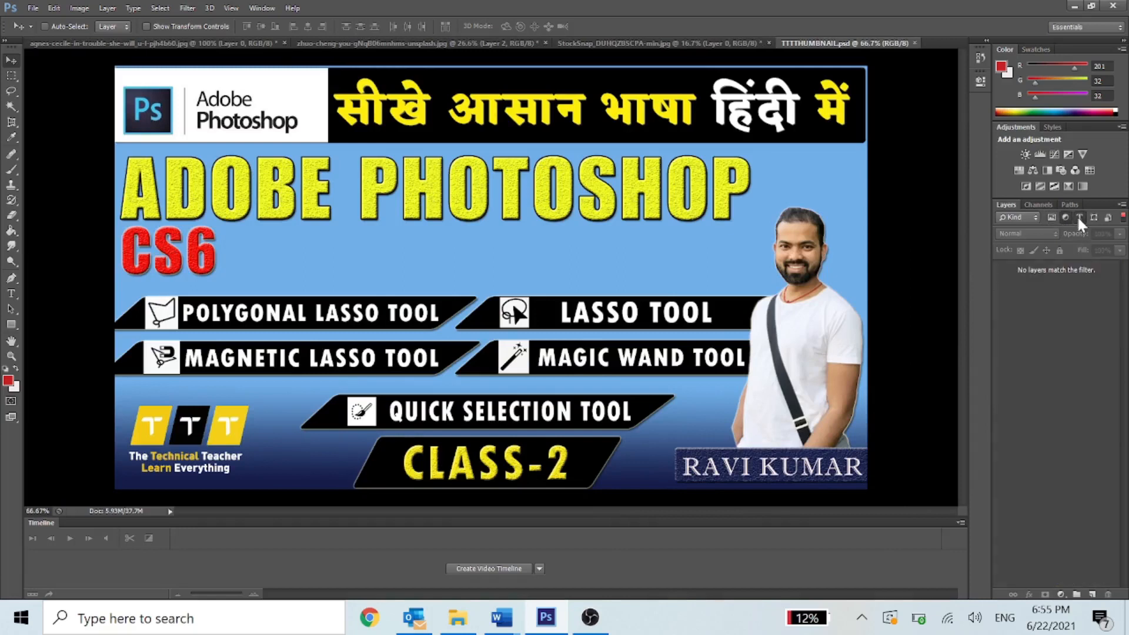
left_click(1080, 217)
scroll(1077, 375, "down", 2)
scroll(1059, 402, "up", 2)
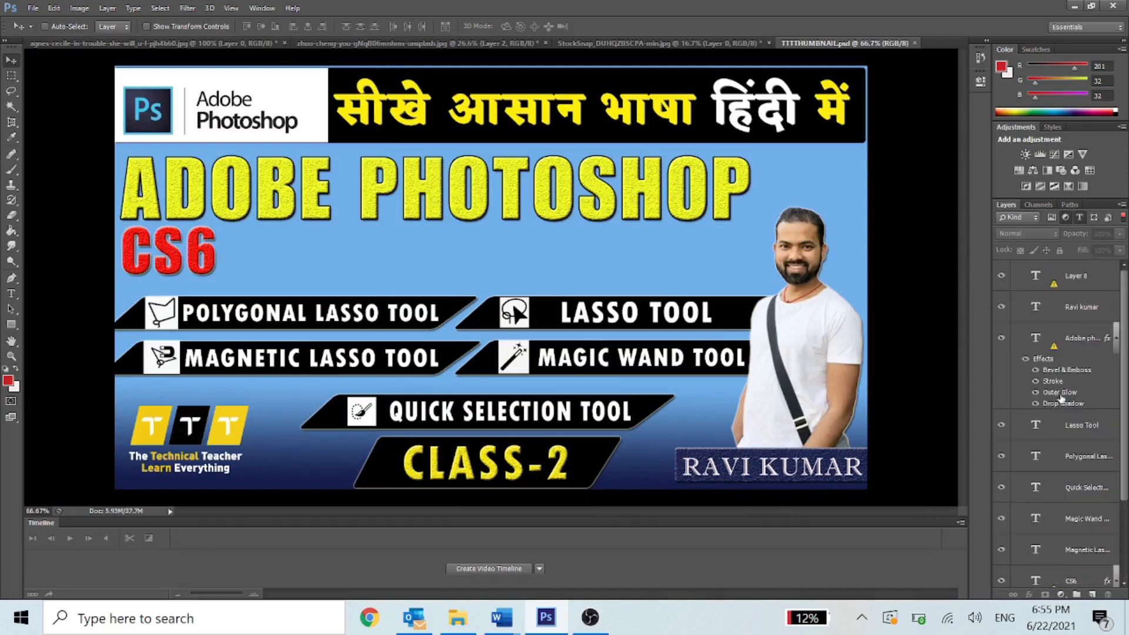
Include shape layers in the layer filter, isolate them from the type layers, and clear all filters to review the full layer list
left_click(1093, 219)
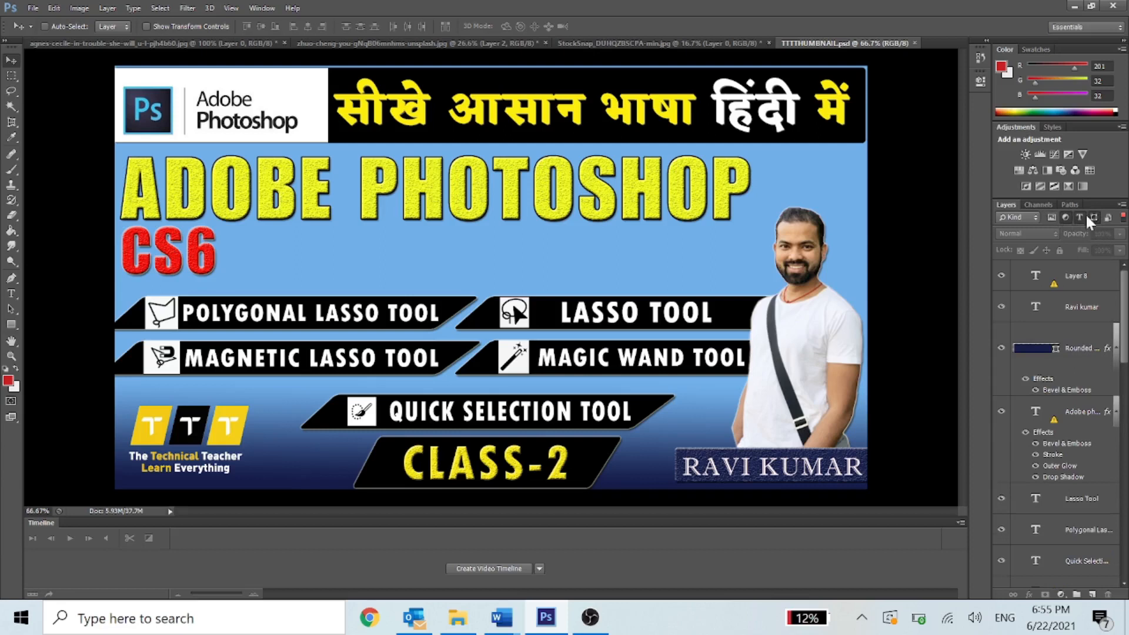
left_click(1080, 217)
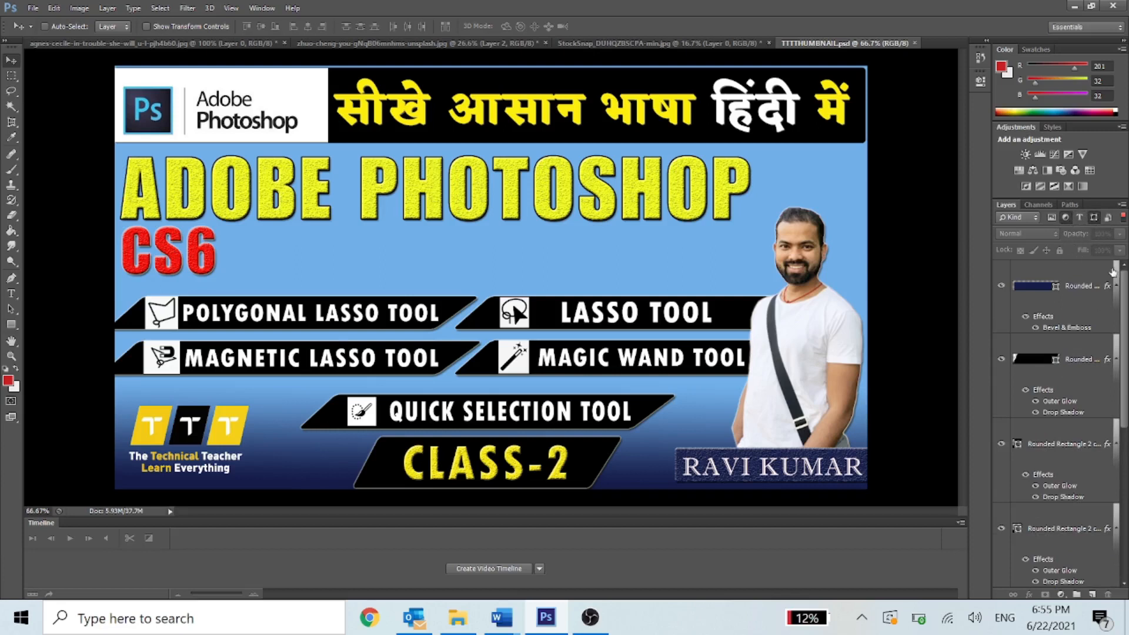
left_click(1095, 218)
left_click(1067, 216)
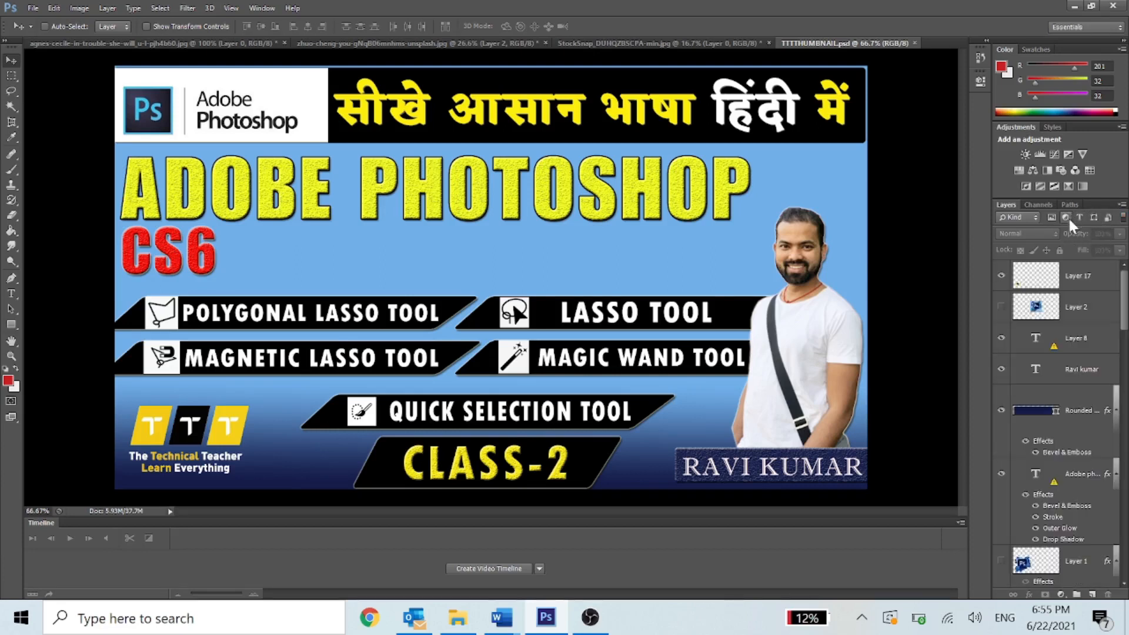
scroll(1033, 389, "down", 4)
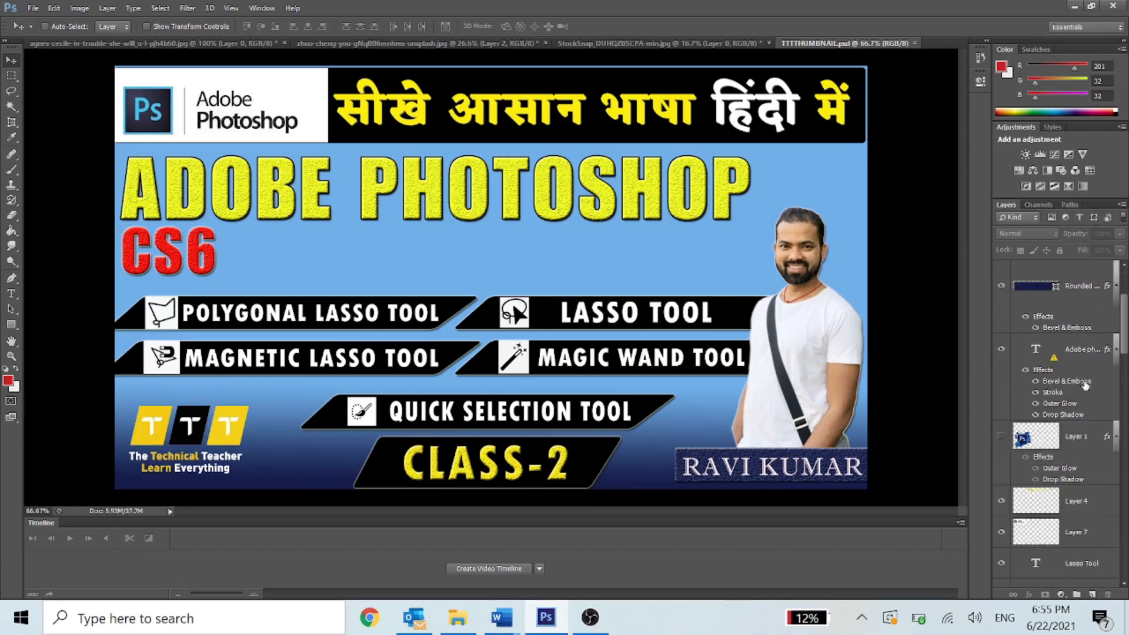
scroll(1091, 344, "up", 4)
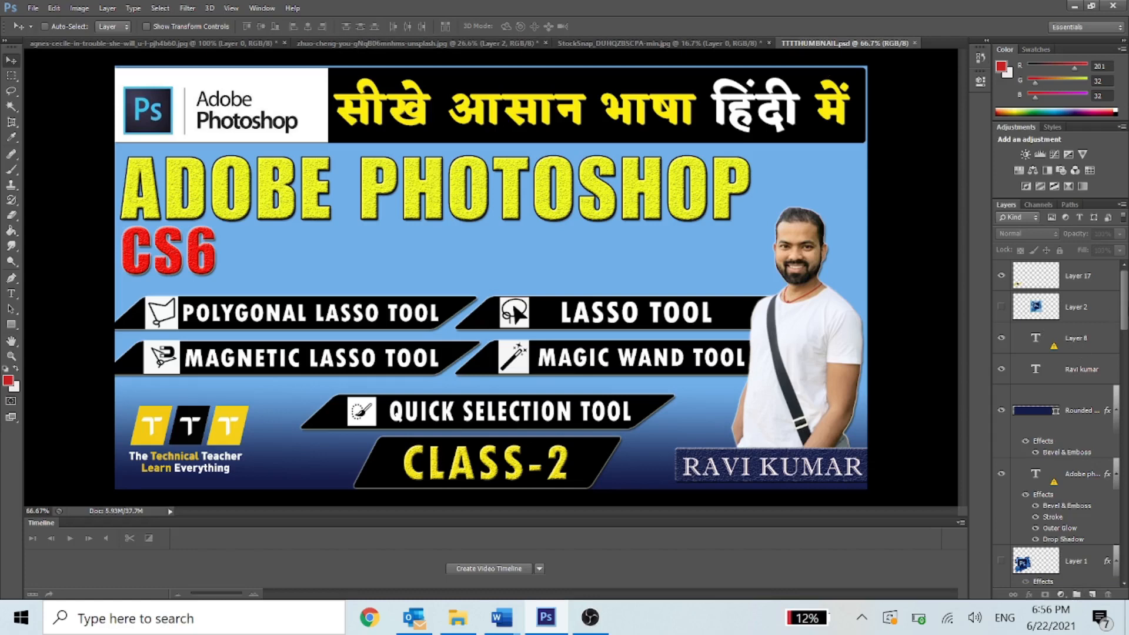
Group the Polygonal Lasso, Quick Selection and Magic Wand text layers
scroll(1061, 349, "down", 6)
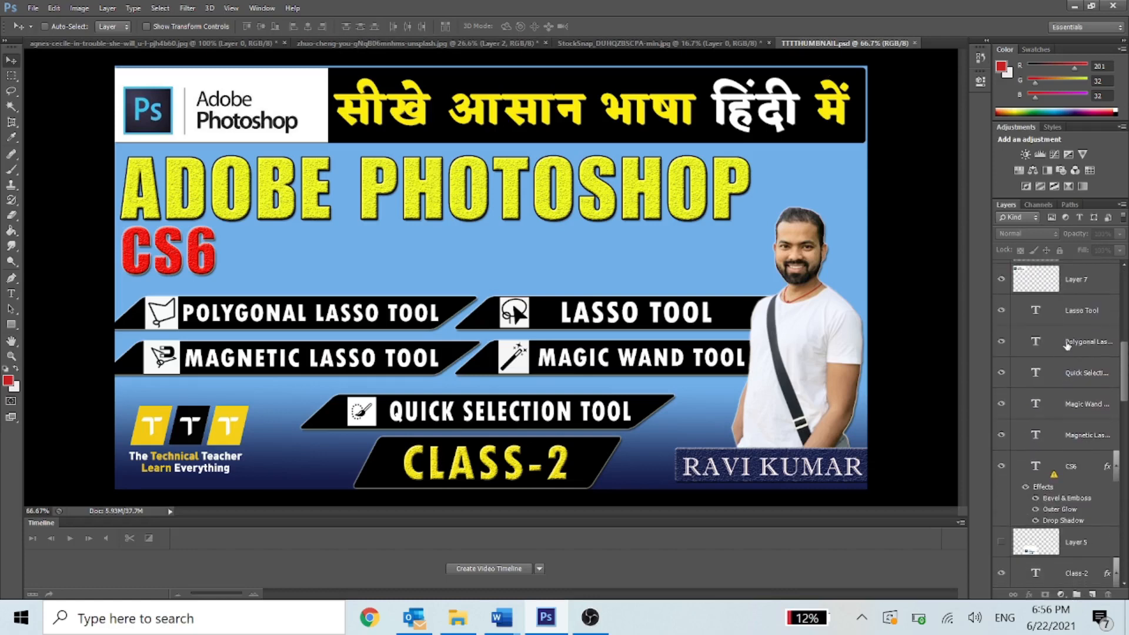
left_click(1068, 345)
left_click(1069, 381, "ctrl")
left_click(1068, 411, "ctrl")
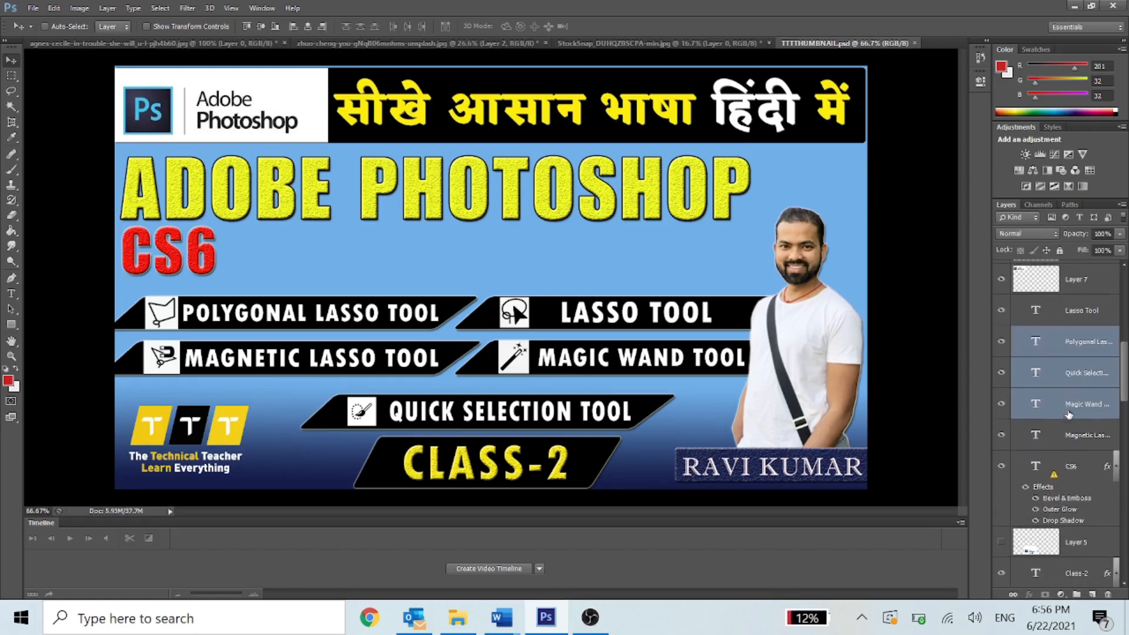
left_click(1077, 595)
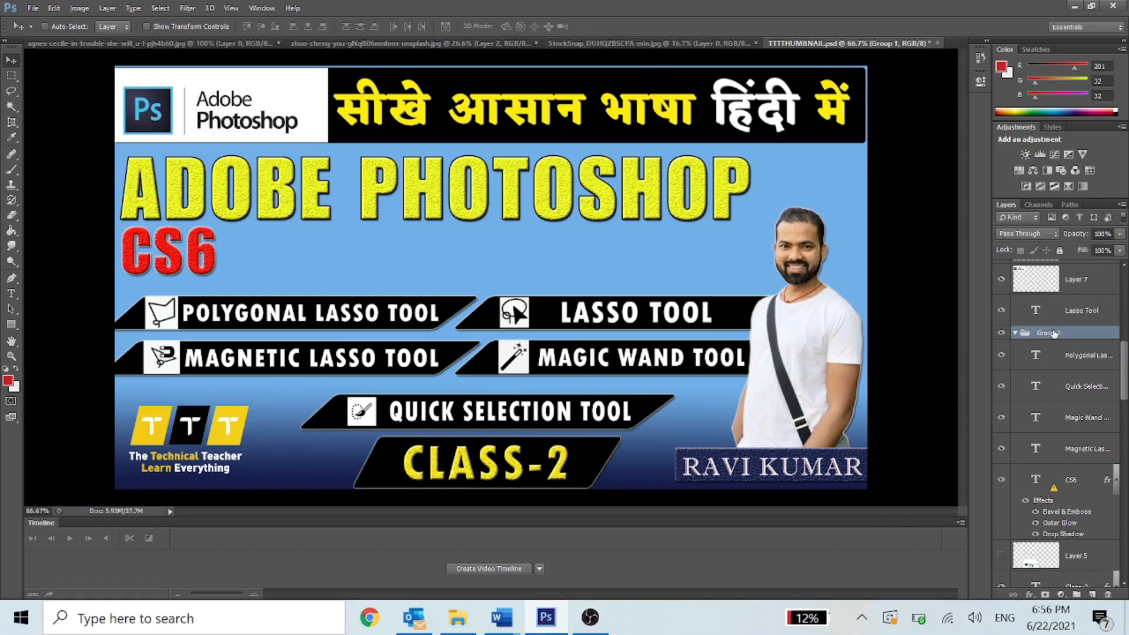
key("alt")
Move the image in the heron photo document, and undo its edits back to the original locked background
left_click(626, 44)
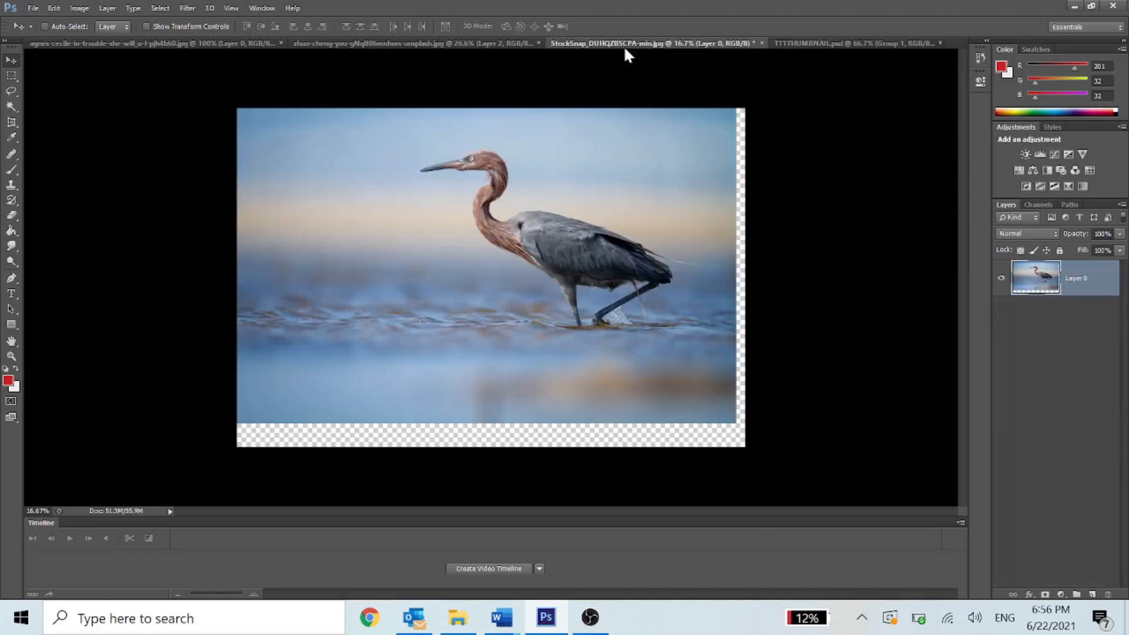
left_click_drag(436, 211, 549, 262)
key("ctrl+alt+z")
key("ctrl+alt+z")
key("ctrl+alt+z")
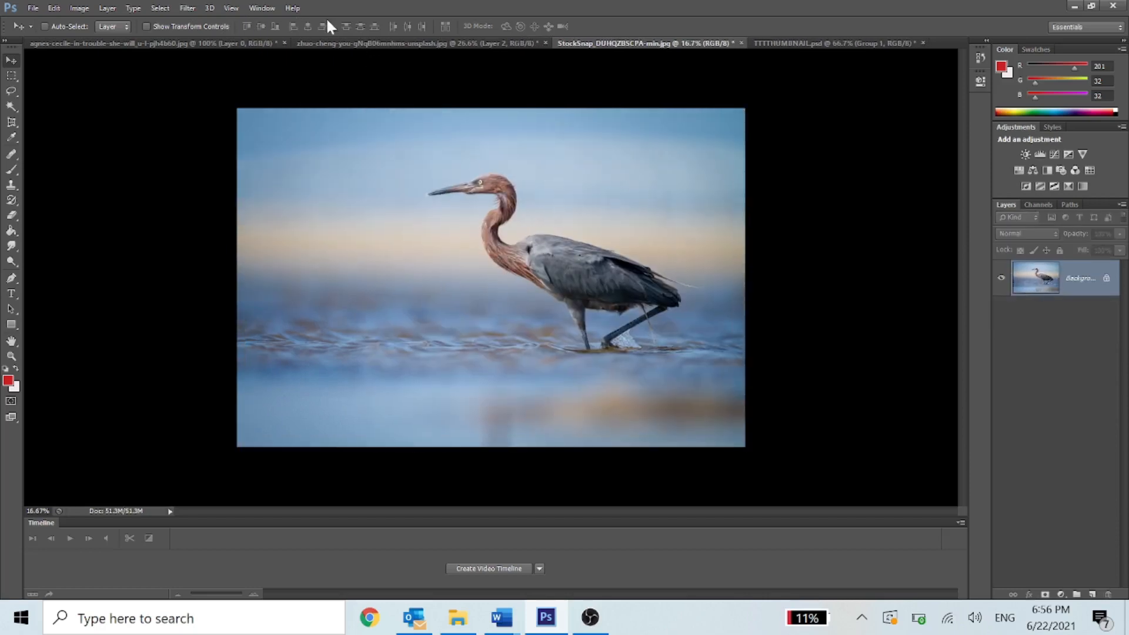
Show the face layer in the sunset document, scale it to 47.25% and place it in the sky's upper-left area
left_click(338, 43)
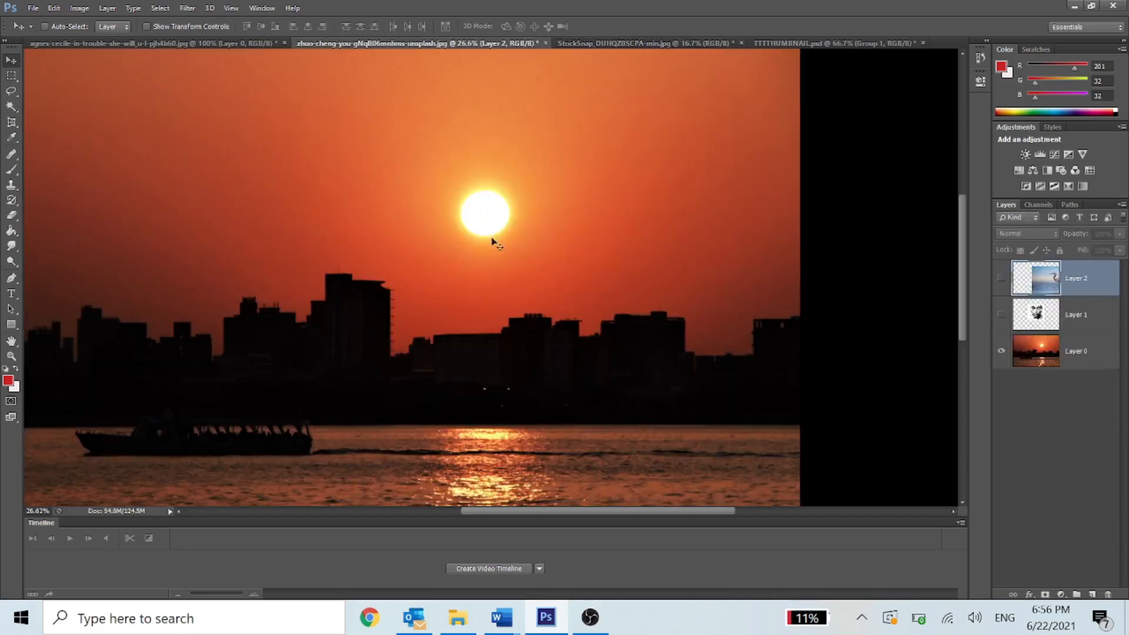
left_click(1002, 316)
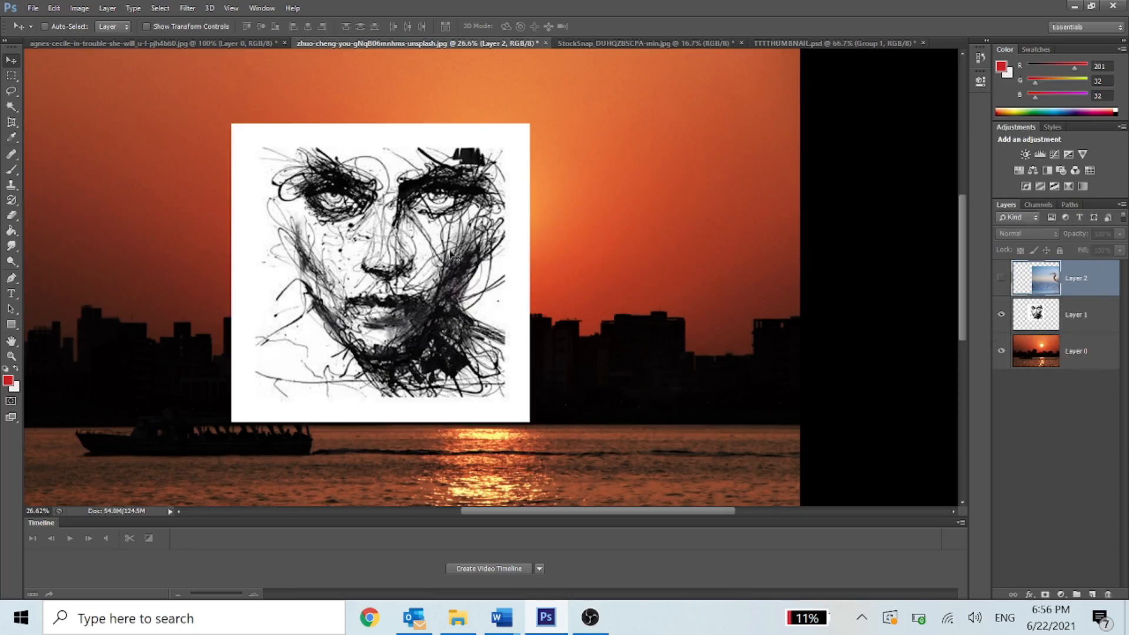
left_click(1094, 319)
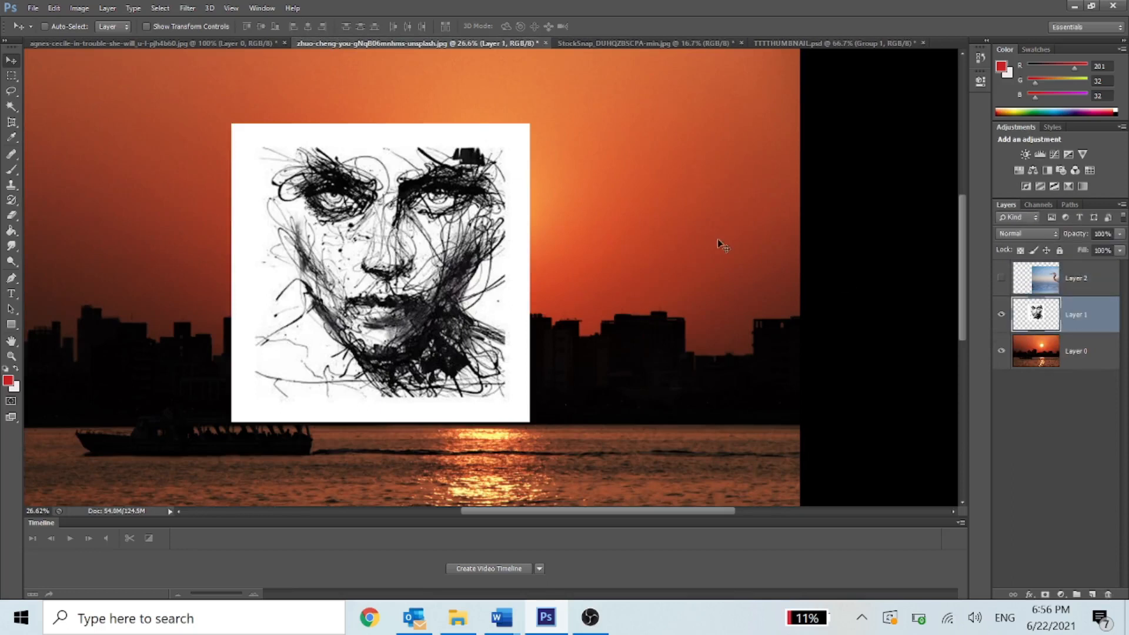
key("ctrl+t")
left_click_drag(524, 137, 369, 279)
mouse_move(317, 330)
left_mouse_down()
mouse_move(175, 131)
mouse_move(228, 130)
mouse_move(358, 168)
left_mouse_up()
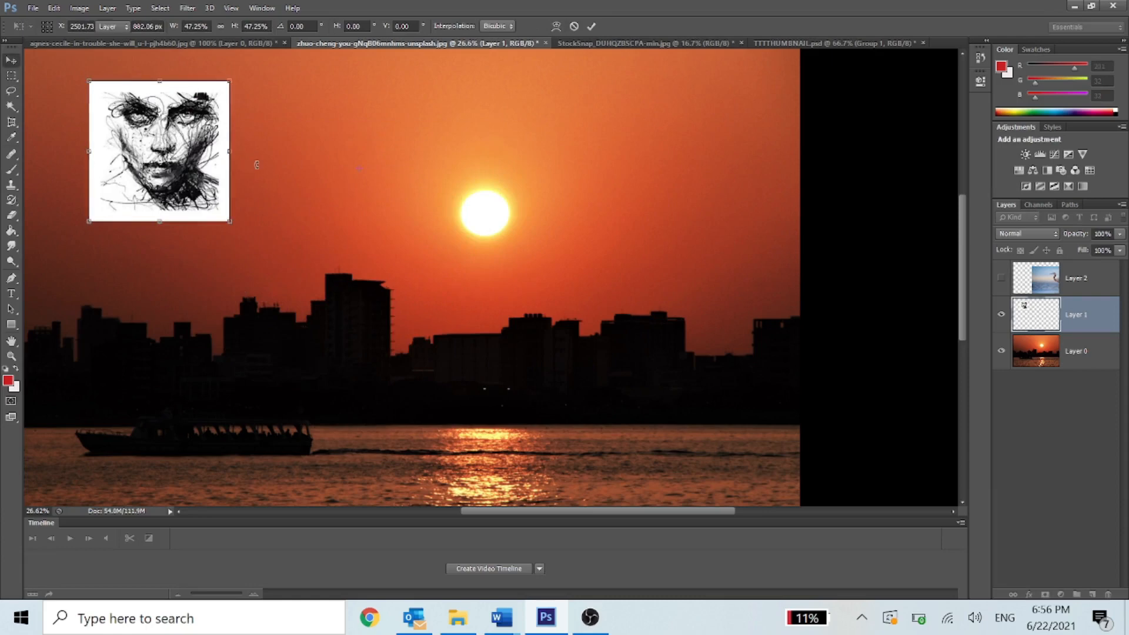
key("Return")
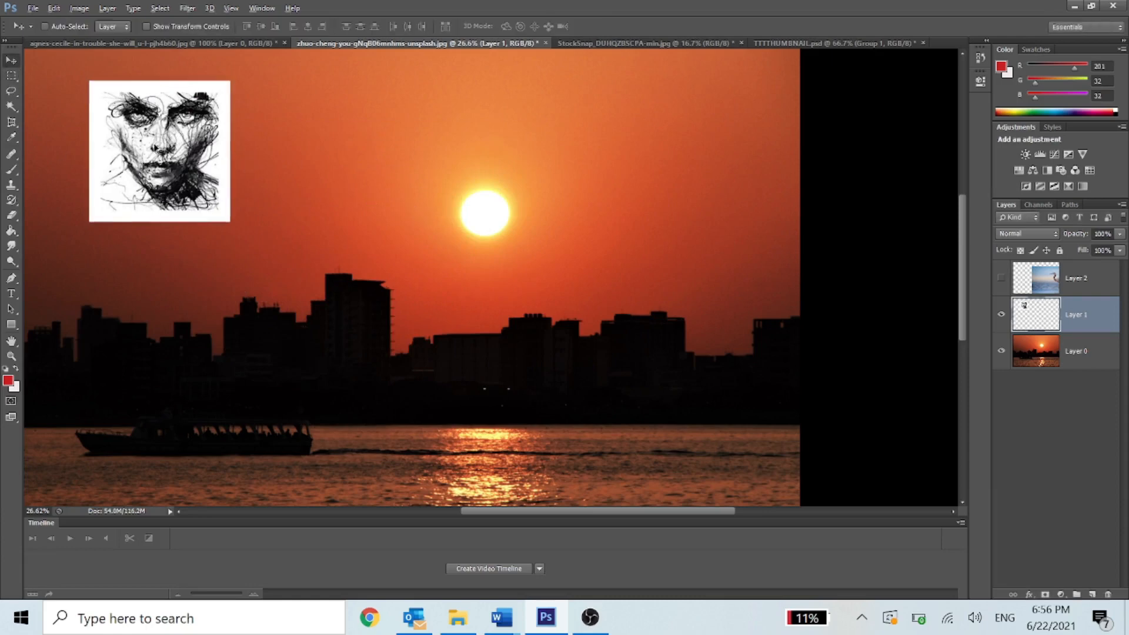
Duplicate the small face four times, placing one copy on each side of the sun and two in a lower row over the water
mouse_move(163, 145)
left_mouse_down()
mouse_move(362, 201)
mouse_move(565, 210)
mouse_move(465, 335)
mouse_move(560, 234)
mouse_move(583, 226)
mouse_move(416, 360)
mouse_move(164, 399)
mouse_move(157, 385)
left_mouse_up()
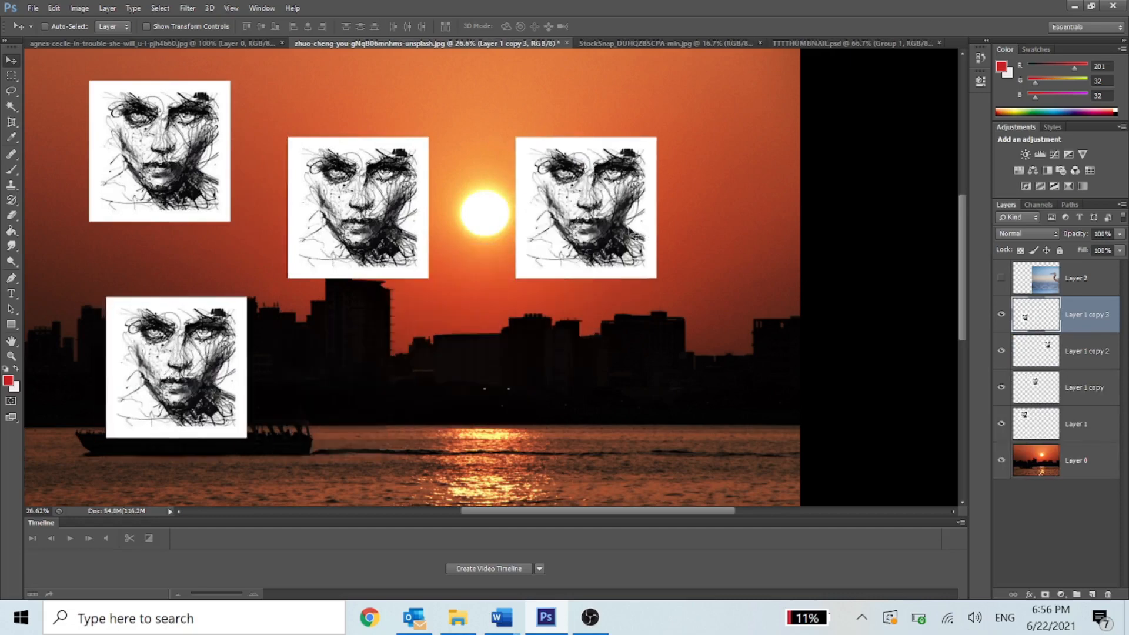
mouse_move(634, 235)
left_mouse_down()
mouse_move(554, 347)
mouse_move(850, 279)
mouse_move(832, 262)
left_mouse_up()
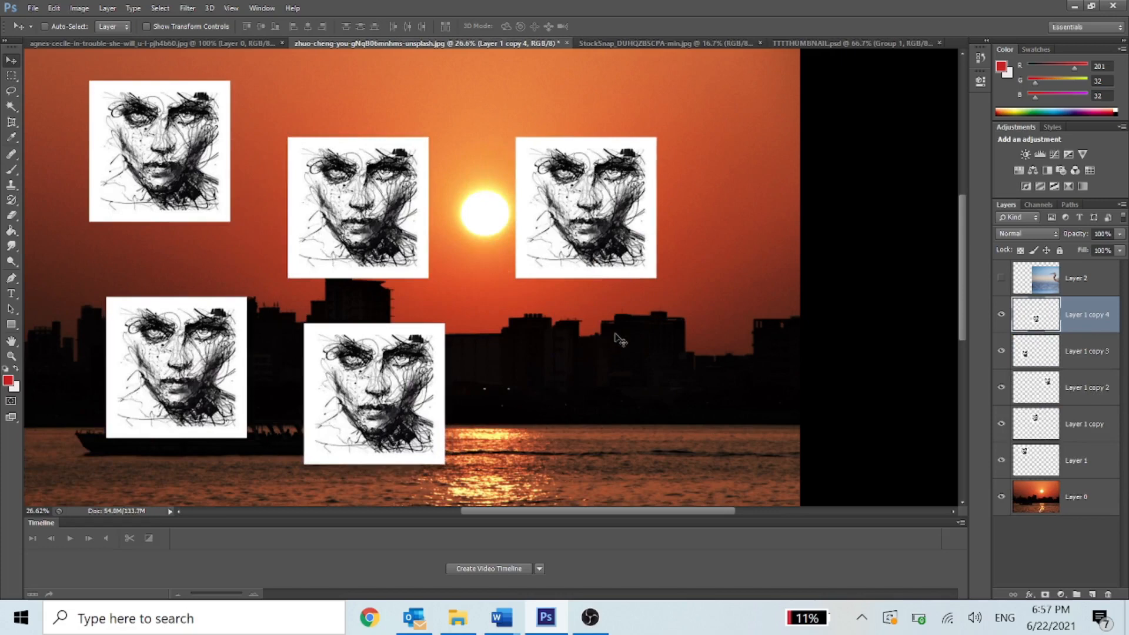
left_click_drag(586, 214, 589, 216)
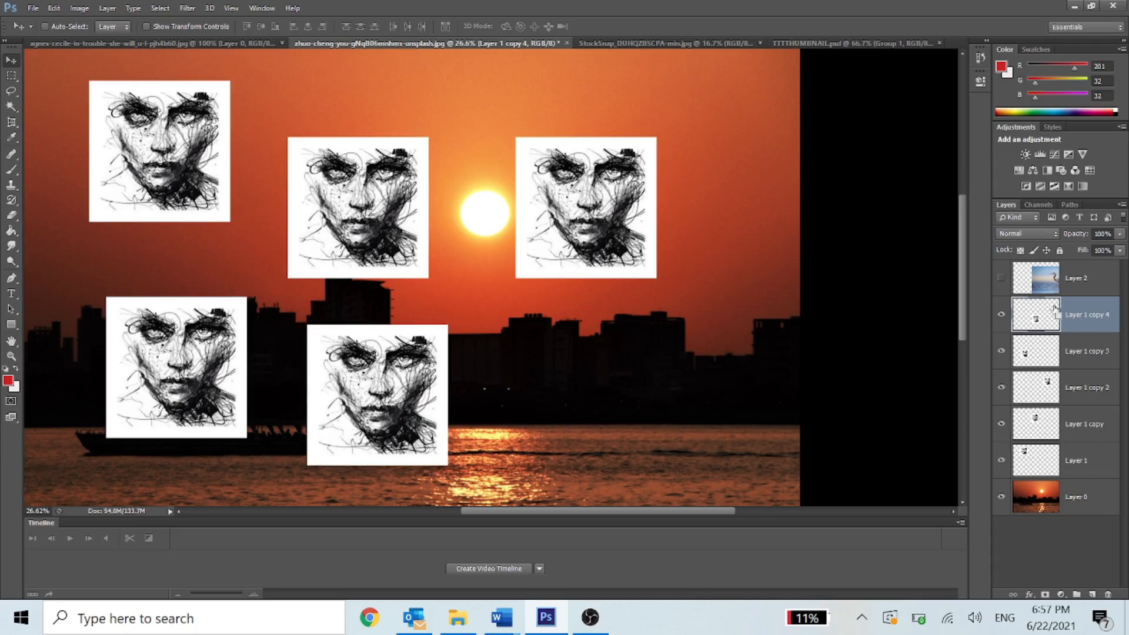
Duplicate Layer 1 copy 4 in place three times, and select Layer 1 copy 4 again
key("ctrl+j")
key("ctrl+j")
key("ctrl+j")
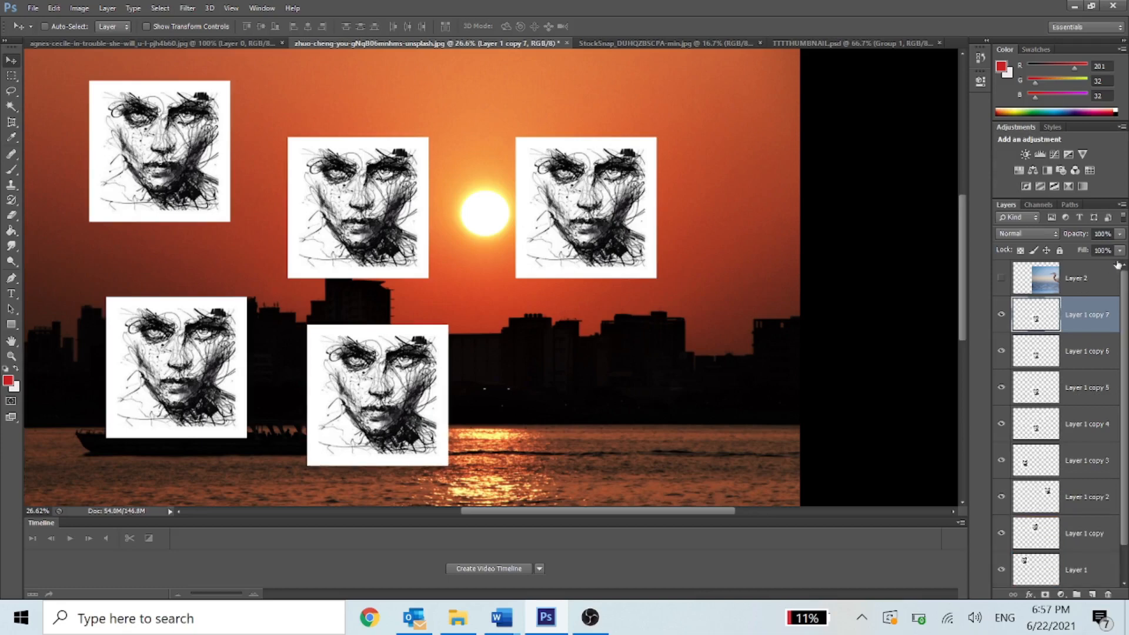
key("alt+bracketleft")
key("alt+bracketleft")
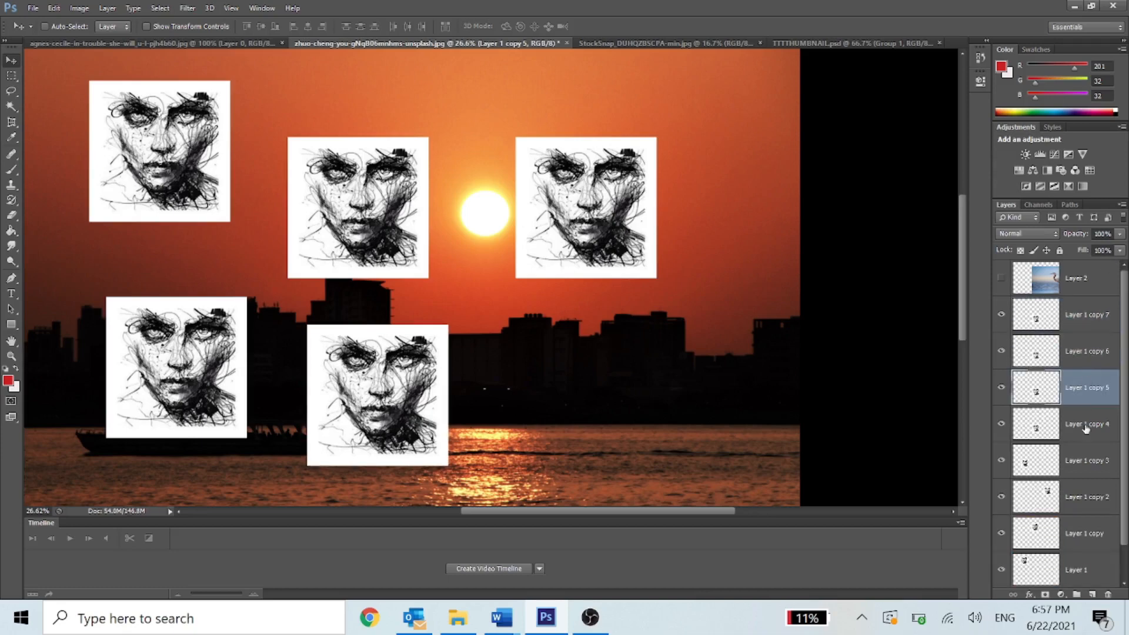
left_click(1086, 428)
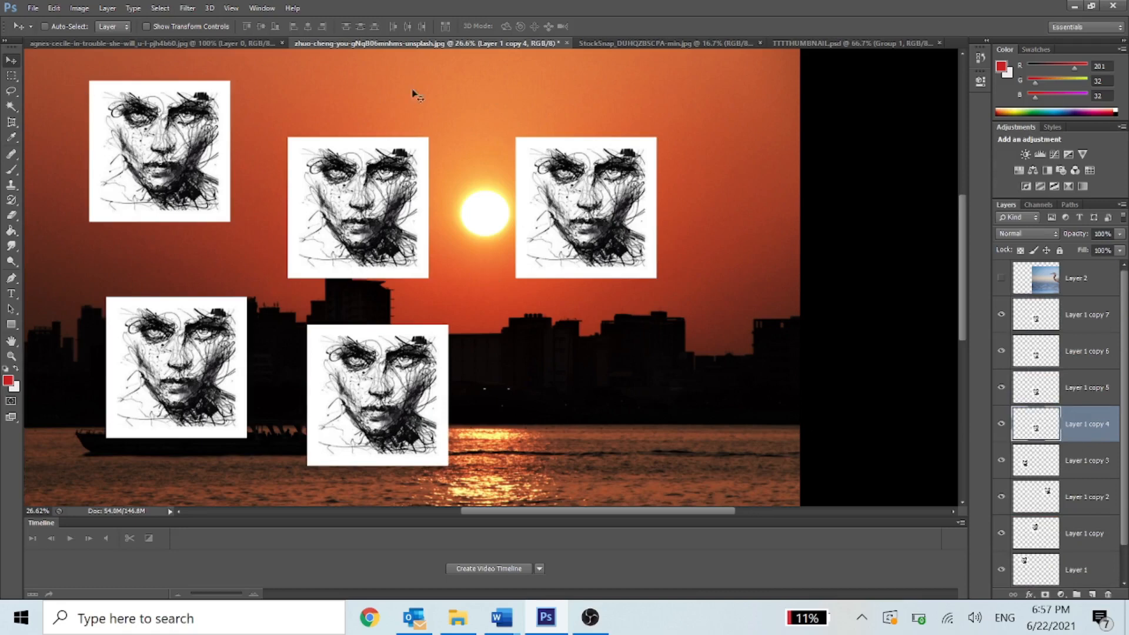